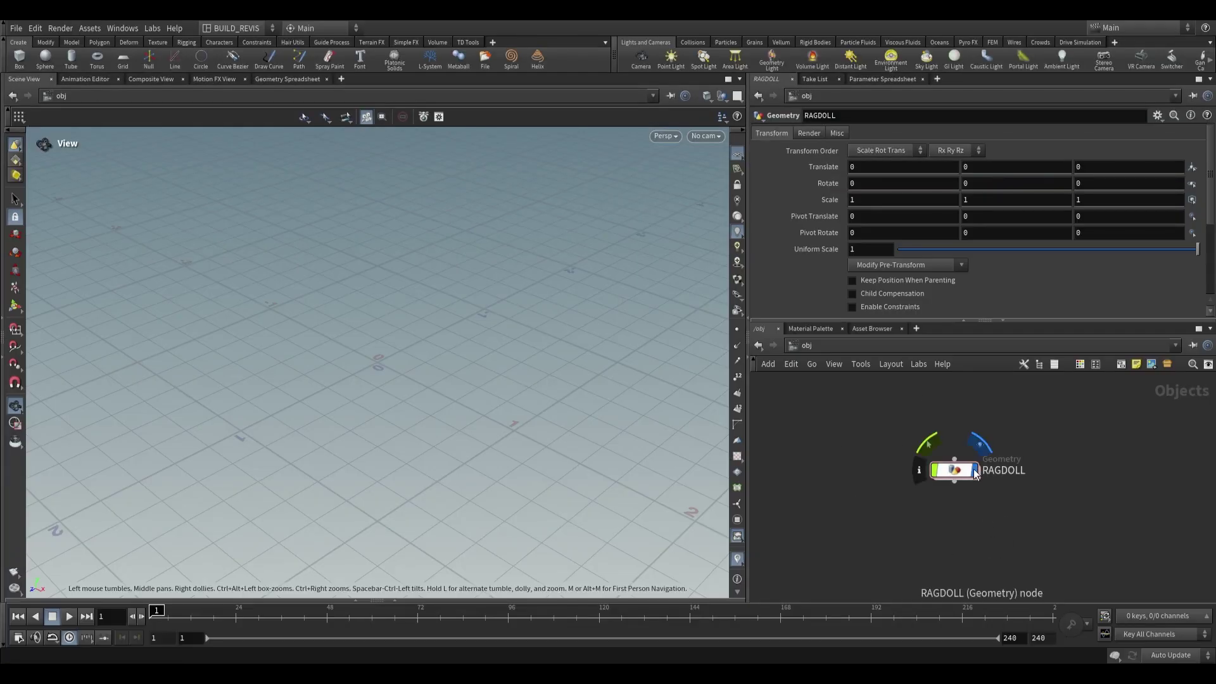
- Enter the RAGDOLL geometry network and add a Ragdoll Solver node
{"action": "double_click", "coordinate": [954, 471]}
{"action": "key", "text": "Tab"}
{"action": "type", "text": "rag"}
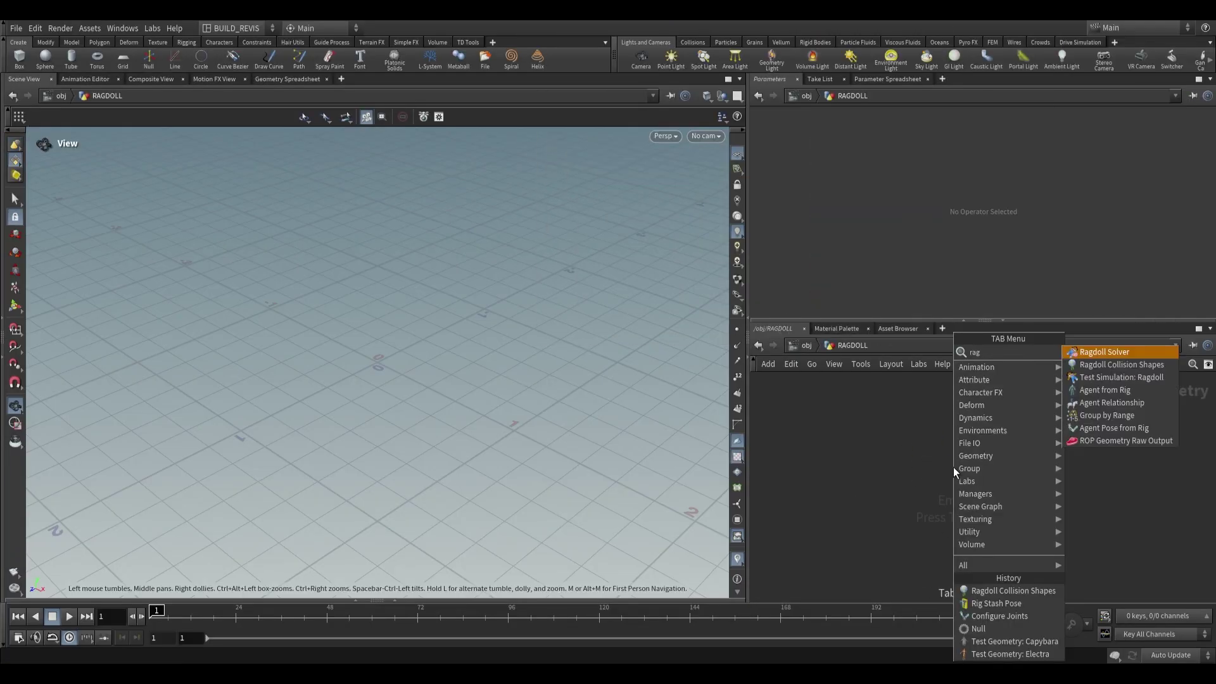
{"action": "key", "text": "Return"}
{"action": "left_click", "coordinate": [980, 513]}
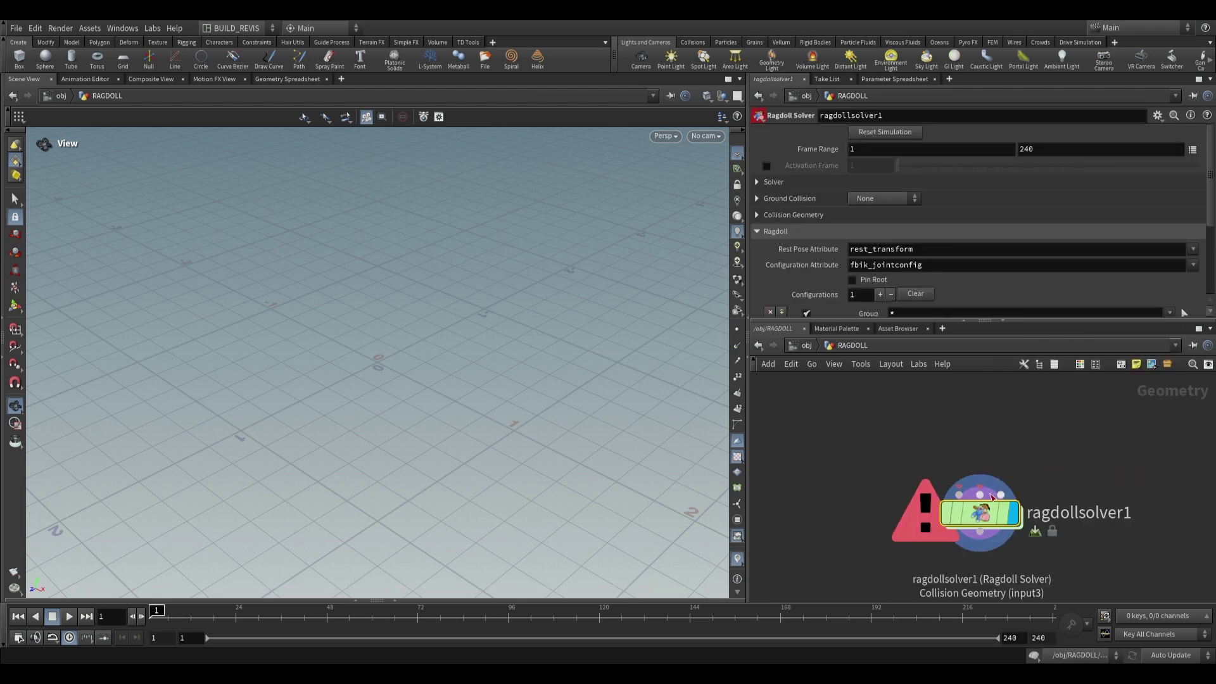
{"action": "scroll", "coordinate": [975, 469], "scroll_direction": "down", "scroll_amount": 4}
{"action": "middle_click_drag", "start_coordinate": [1024, 444], "coordinate": [972, 464]}
{"action": "key", "text": "Tab"}
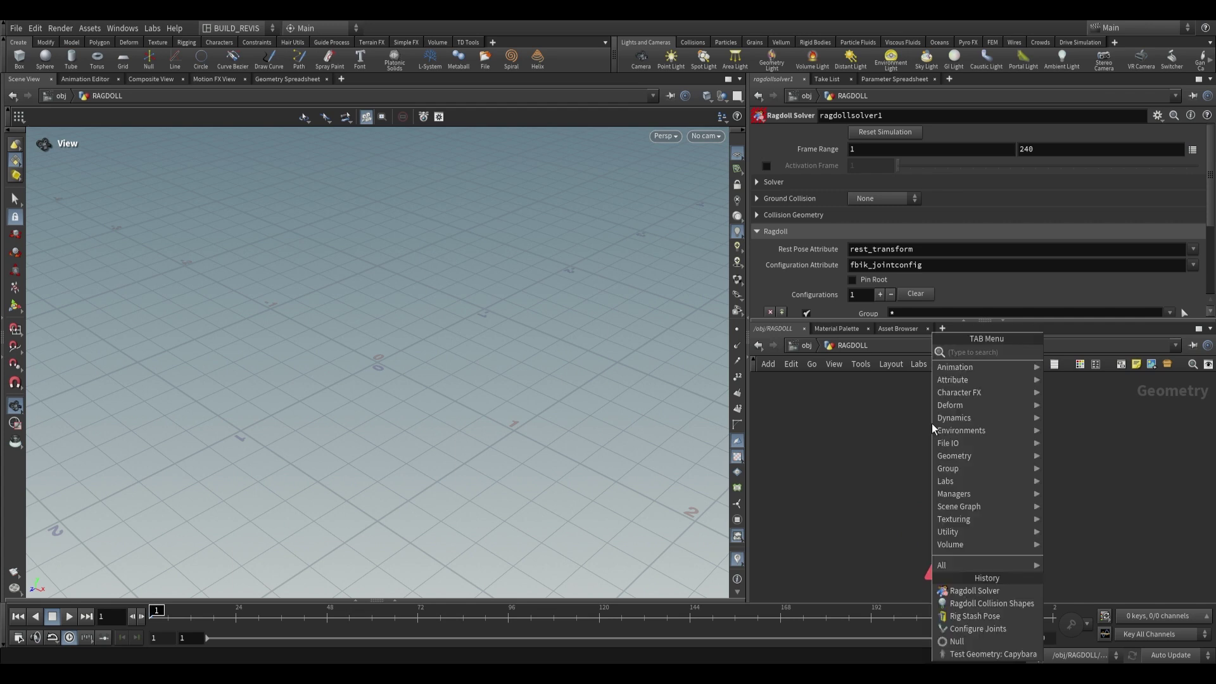
{"action": "type", "text": "elec"}
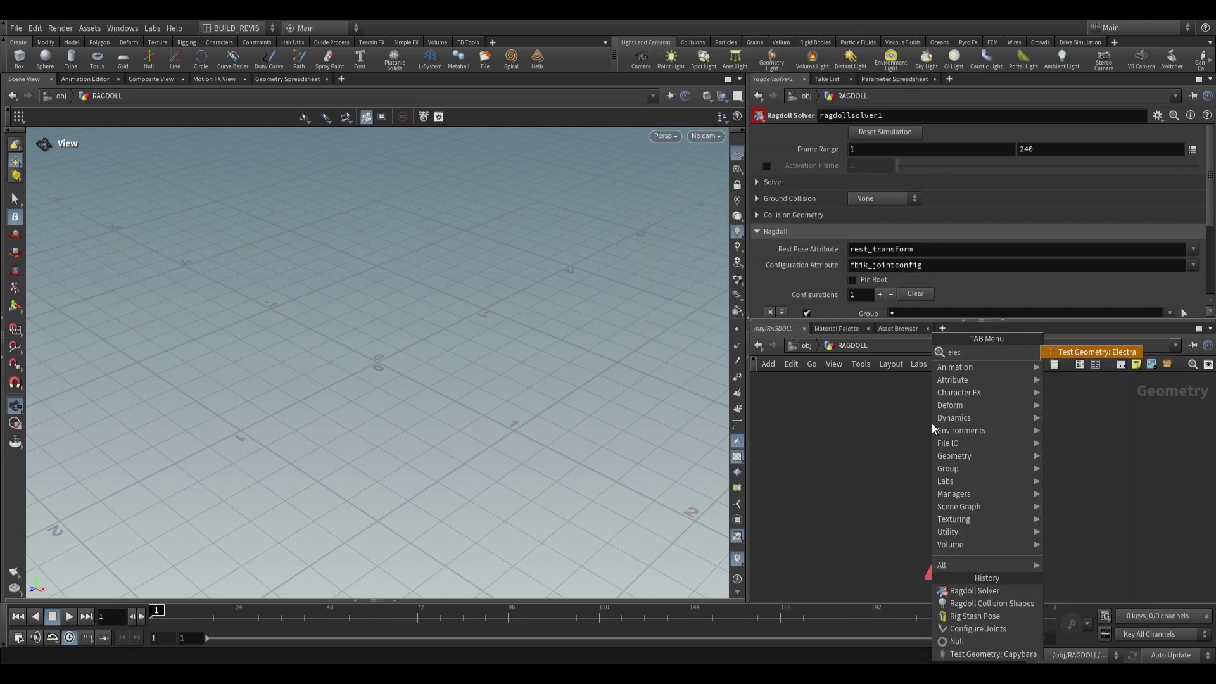
{"action": "type", "text": "tra"}
{"action": "key", "text": "BackSpace"}
{"action": "key", "text": "BackSpace"}
{"action": "key", "text": "BackSpace"}
{"action": "key", "text": "BackSpace"}
{"action": "key", "text": "BackSpace"}
{"action": "key", "text": "BackSpace"}
{"action": "key", "text": "BackSpace"}
{"action": "type", "text": "capy"}
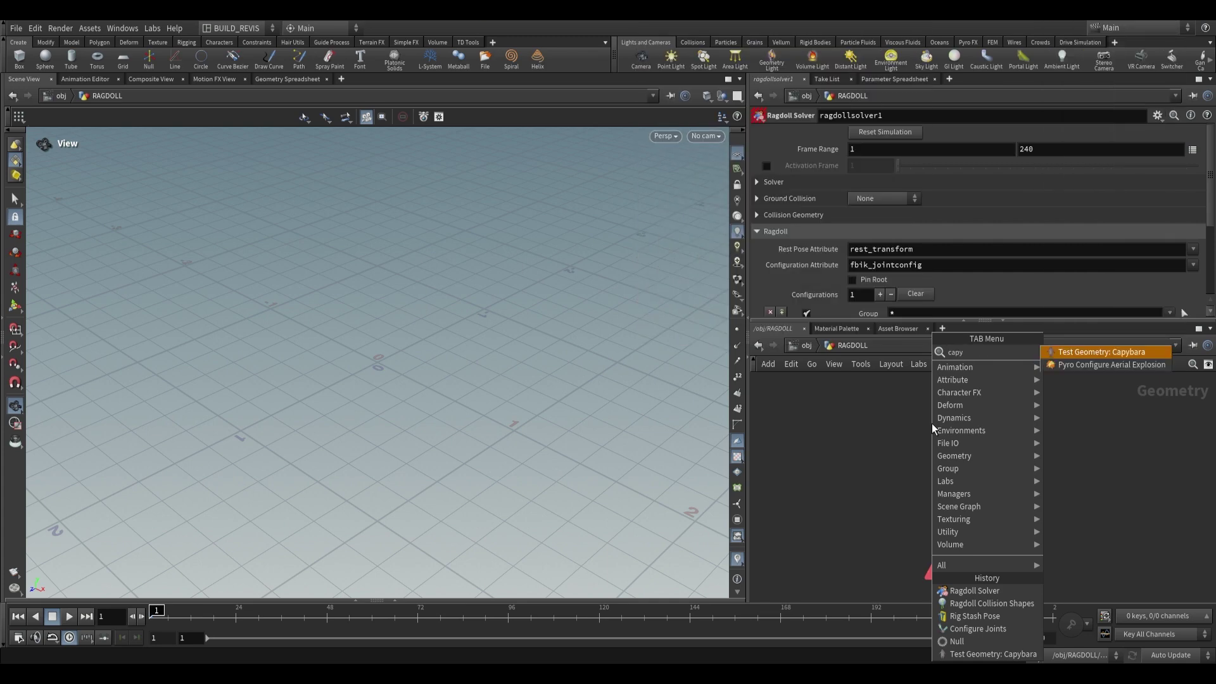
{"action": "key", "text": "BackSpace"}
{"action": "key", "text": "BackSpace"}
{"action": "key", "text": "BackSpace"}
{"action": "key", "text": "BackSpace"}
{"action": "type", "text": "fbx"}
{"action": "key", "text": "Return"}
- Add an FBX Character Import node above the Ragdoll Solver
{"action": "key", "text": "Tab"}
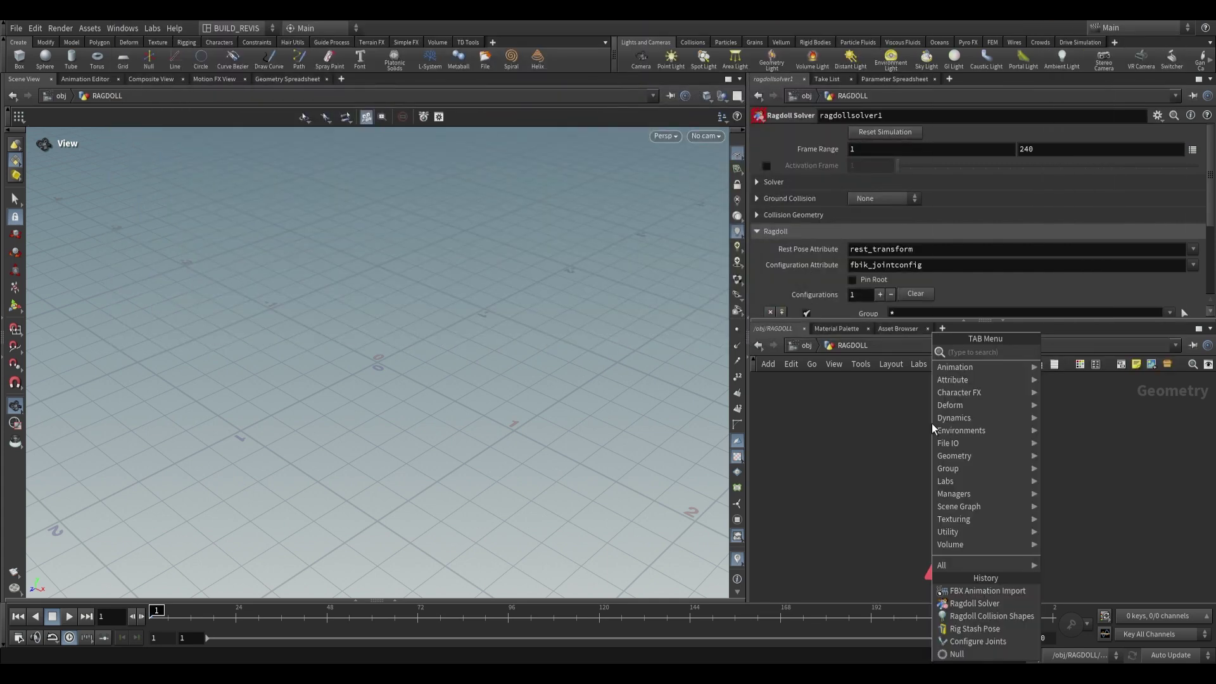
{"action": "type", "text": "fbx cha"}
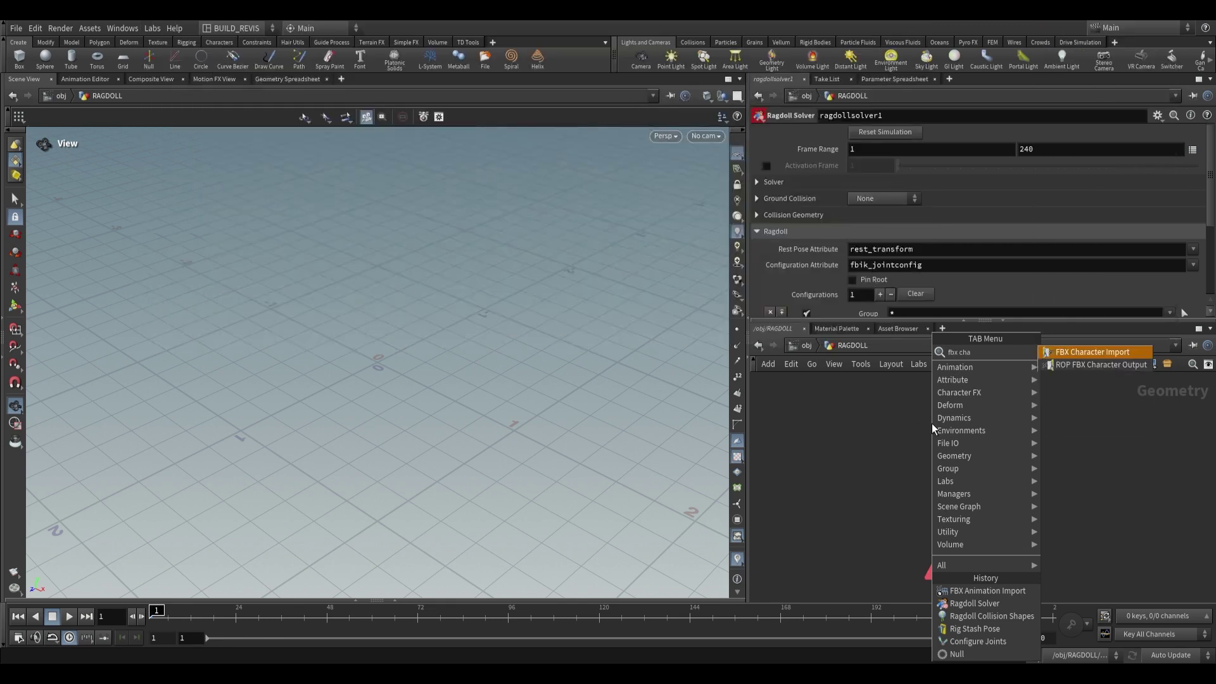
{"action": "key", "text": "Return"}
{"action": "left_click", "coordinate": [953, 418]}
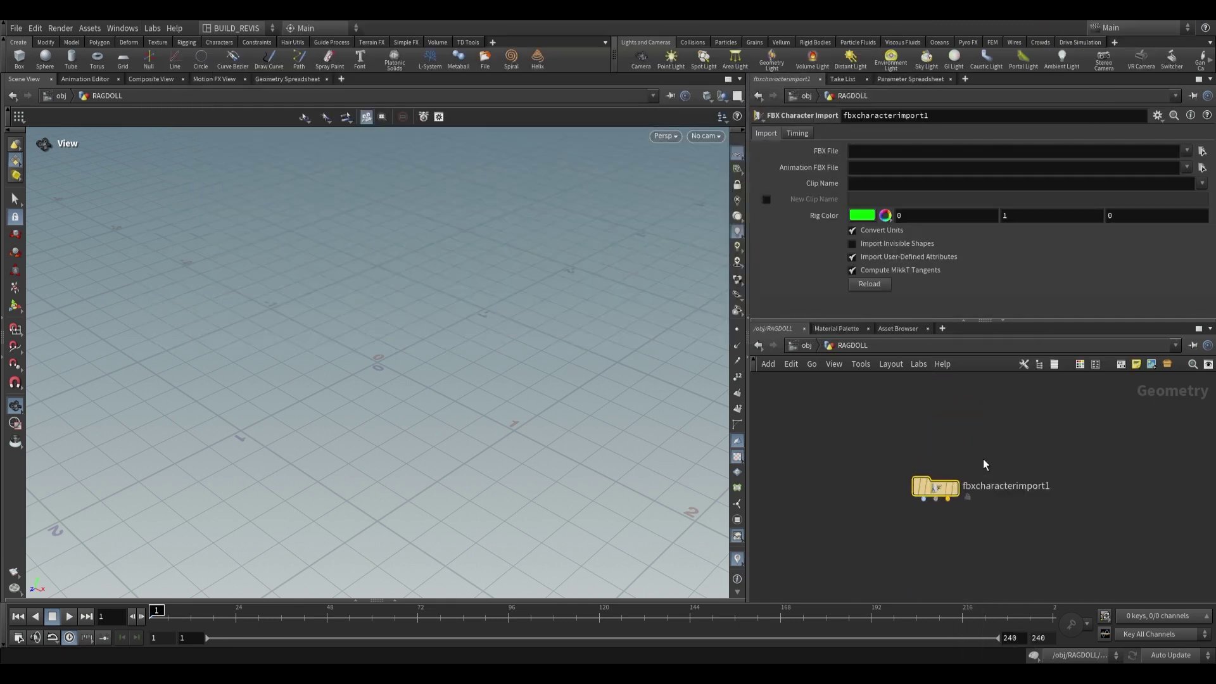
- Load Strut Walking.fbx from the Mardini project folder into the character import and set its clip name to mixamo.com
{"action": "left_click", "coordinate": [1202, 150]}
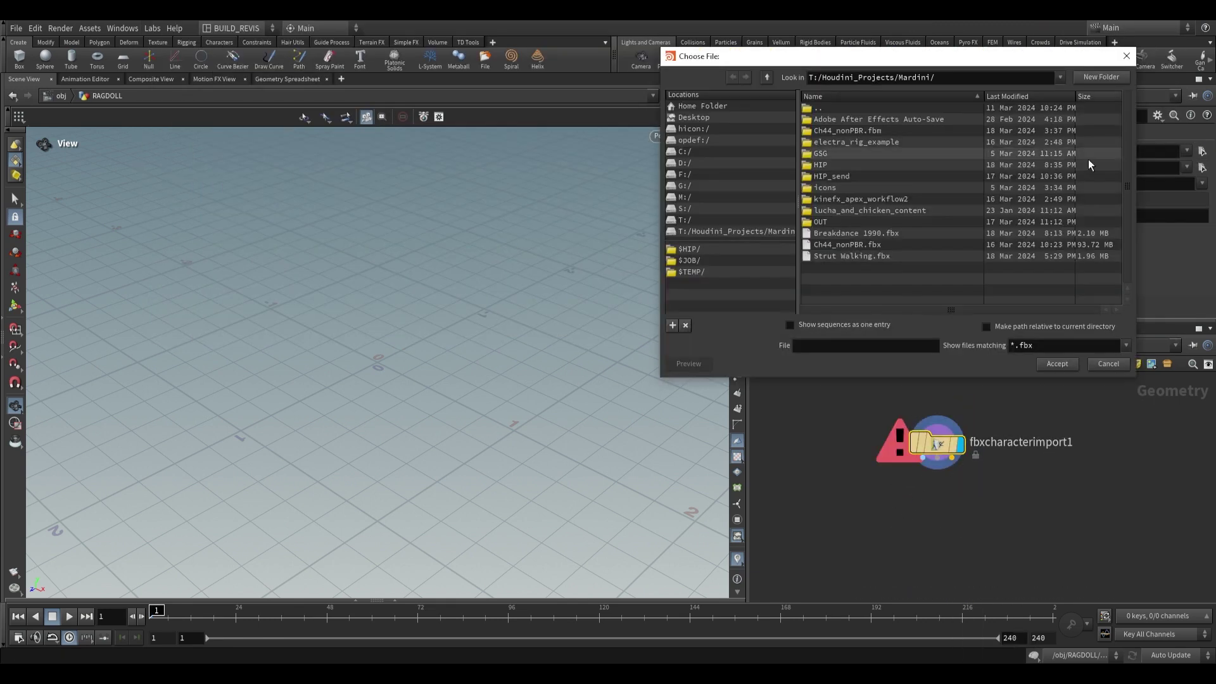
{"action": "double_click", "coordinate": [849, 256]}
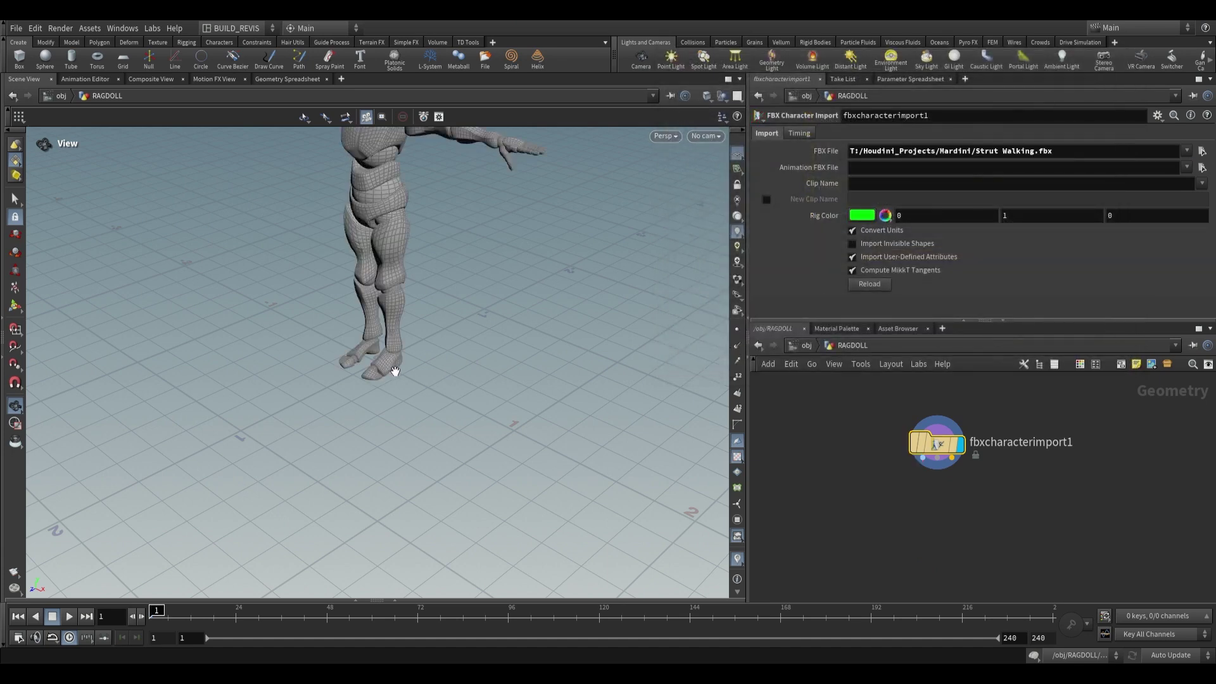
{"action": "middle_click_drag", "start_coordinate": [394, 218], "coordinate": [426, 331]}
{"action": "left_click_drag", "start_coordinate": [427, 331], "coordinate": [447, 252]}
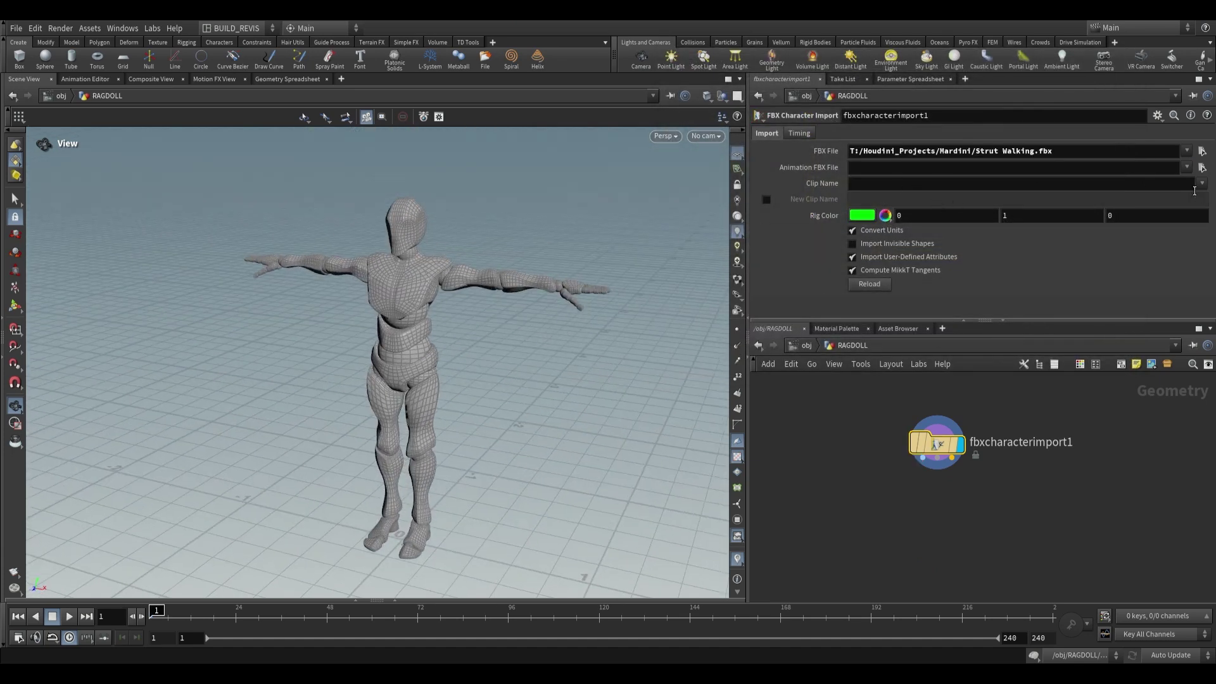
{"action": "middle_click_drag", "start_coordinate": [437, 361], "coordinate": [472, 324]}
{"action": "scroll", "coordinate": [472, 324], "scroll_direction": "down", "scroll_amount": 1}
{"action": "middle_click_drag", "start_coordinate": [986, 494], "coordinate": [990, 486]}
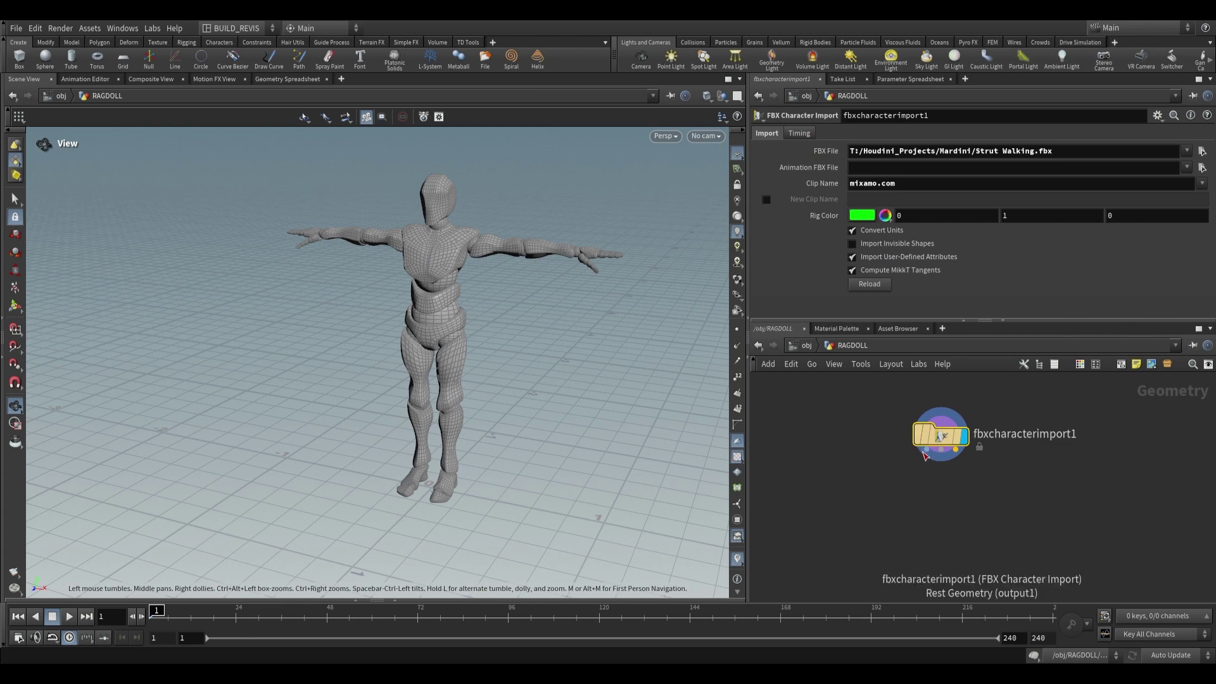
- Place three Null nodes in a row below the FBX Character Import node
{"action": "left_click", "coordinate": [943, 515]}
{"action": "key", "text": "Tab"}
{"action": "type", "text": "null"}
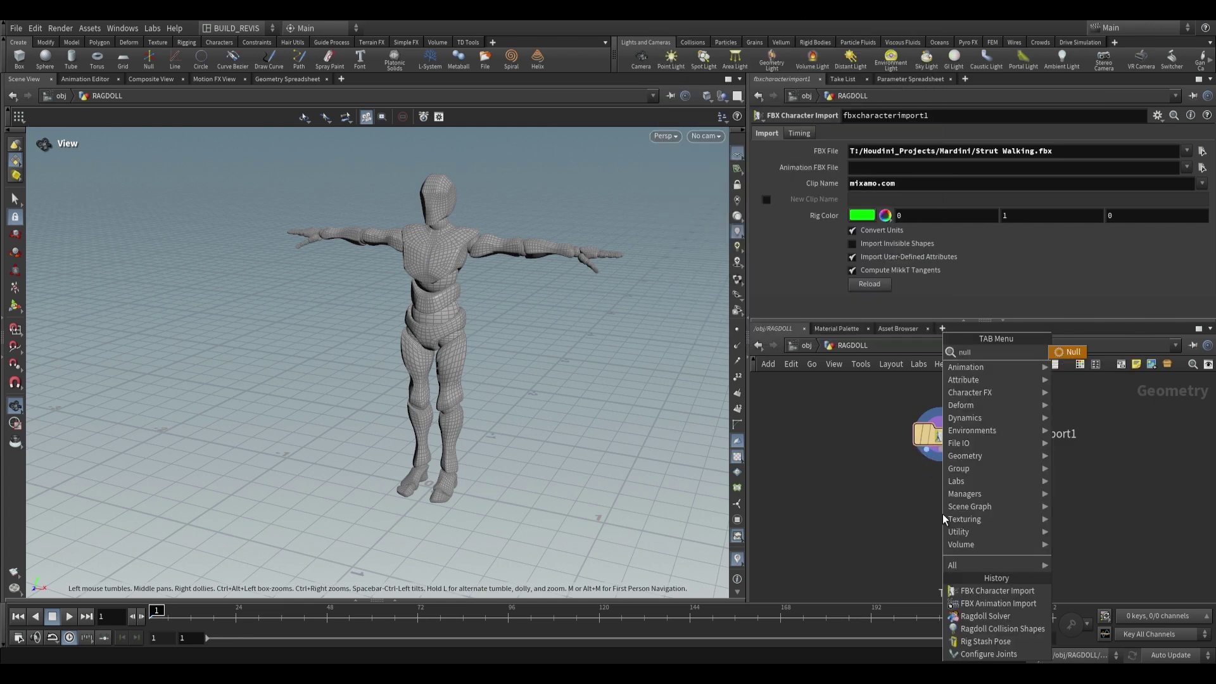
{"action": "key", "text": "Return"}
{"action": "left_click", "coordinate": [823, 522]}
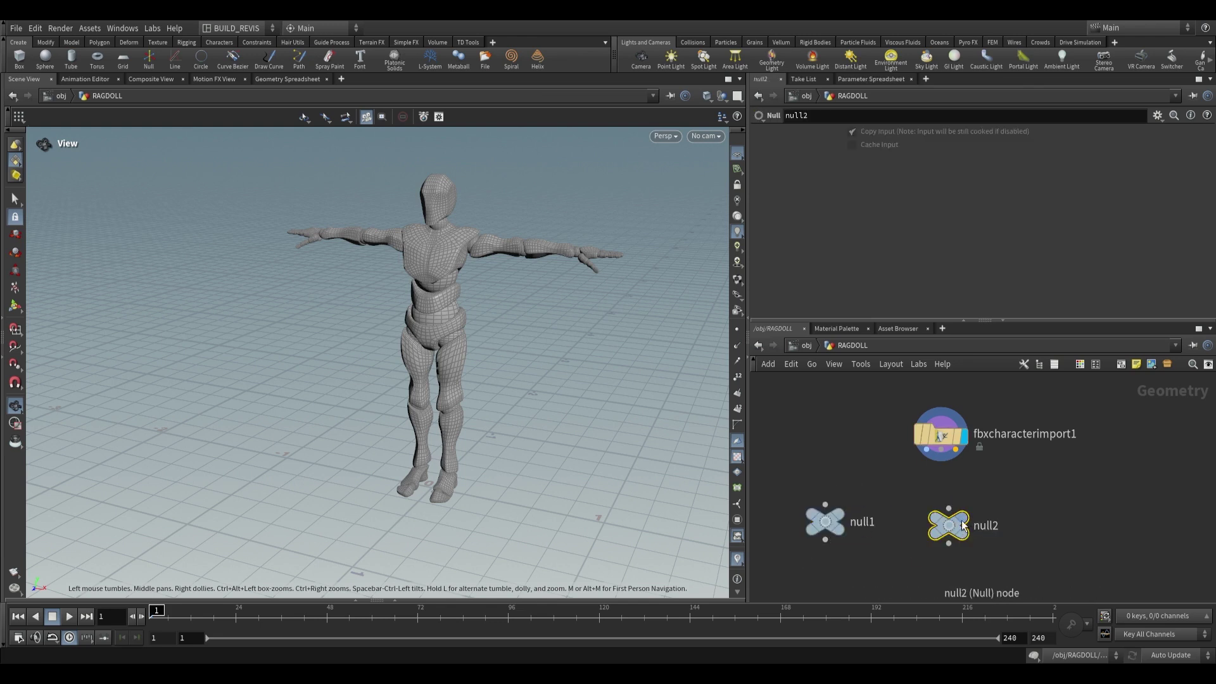
{"action": "left_click_drag", "start_coordinate": [962, 525], "coordinate": [1085, 531], "text": "alt"}
- Connect the import's Rest Geometry output to the first null, display it and rename it REST_GEO
{"action": "left_click_drag", "start_coordinate": [927, 449], "coordinate": [825, 504]}
{"action": "middle_click_drag", "start_coordinate": [881, 546], "coordinate": [935, 520]}
{"action": "left_click", "coordinate": [909, 467]}
{"action": "left_click_drag", "start_coordinate": [887, 499], "coordinate": [824, 504]}
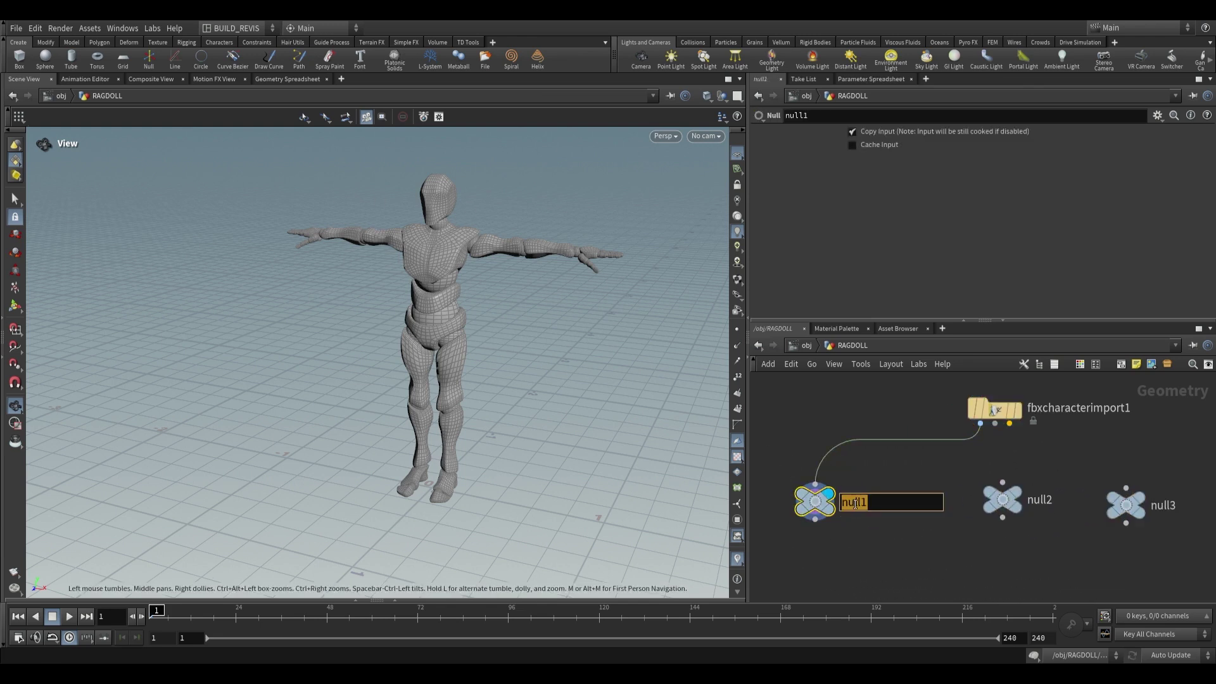
{"action": "left_click", "coordinate": [855, 503]}
{"action": "type", "text": "REST_GEO"}
{"action": "key", "text": "Return"}
- Connect the import's second output to the middle null, display it and rename it REST_SKELETON
{"action": "left_click", "coordinate": [995, 423]}
{"action": "left_click", "coordinate": [1003, 483]}
{"action": "left_click", "coordinate": [1039, 500]}
{"action": "left_click", "coordinate": [1016, 492]}
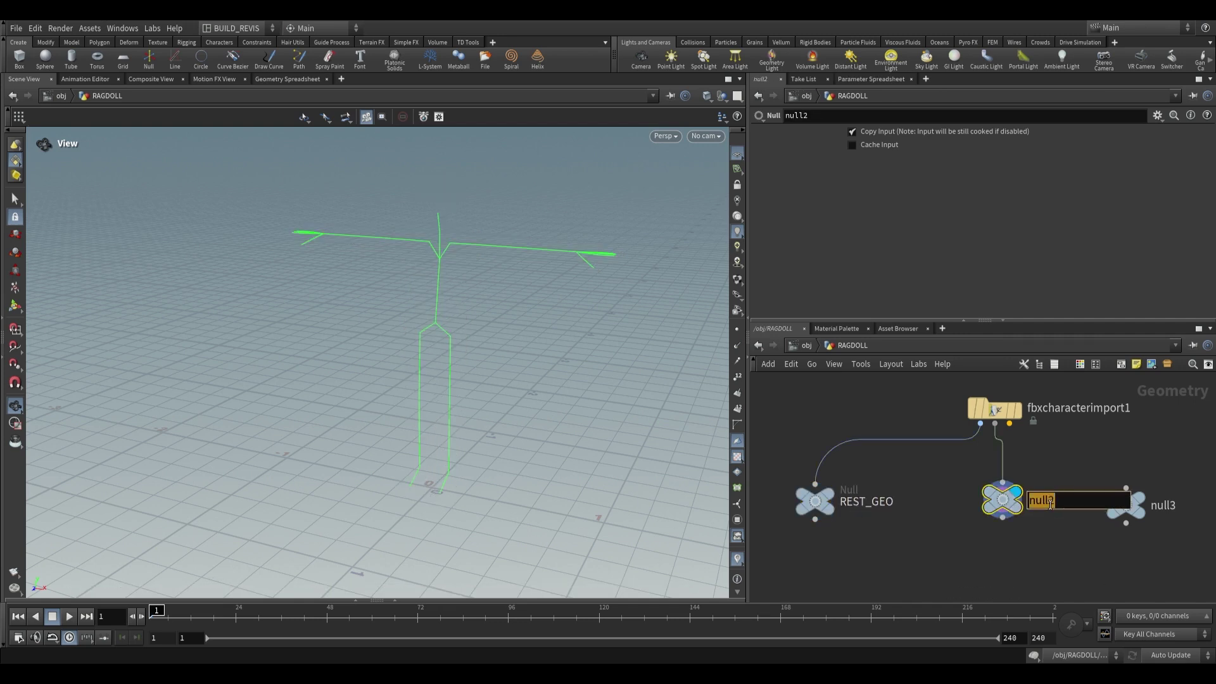
{"action": "left_click", "coordinate": [1050, 505]}
{"action": "type", "text": "REST_SK"}
{"action": "type", "text": "ELETON"}
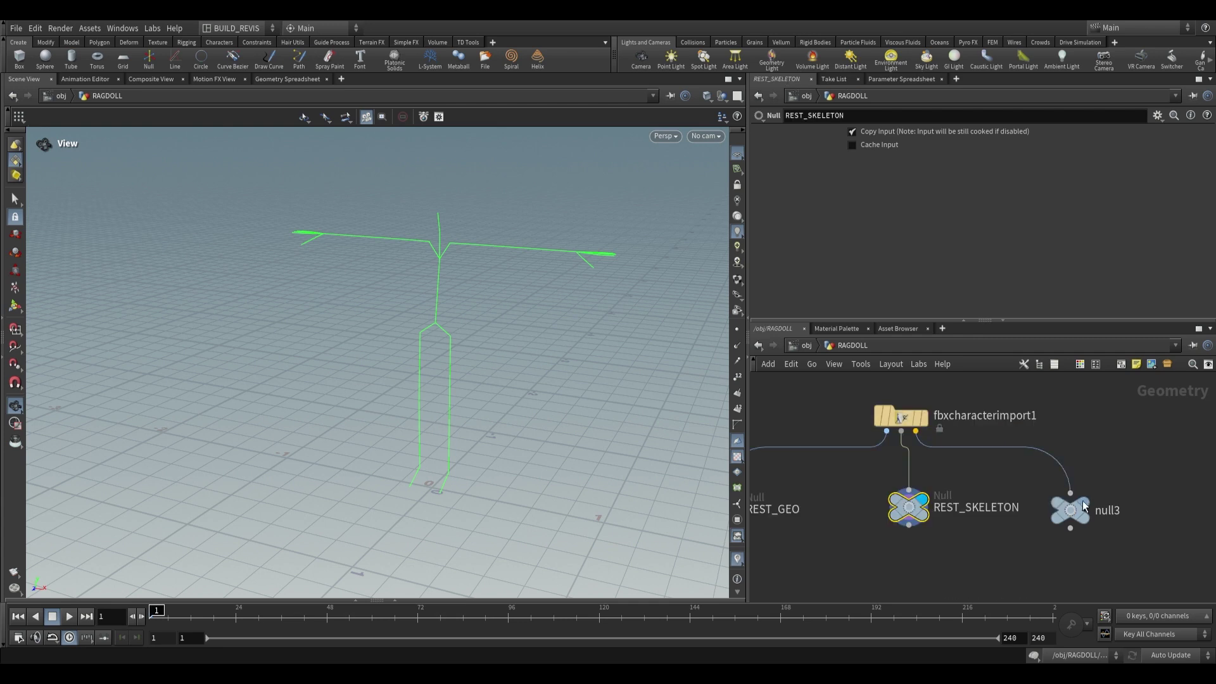
- Connect the import's third output to the remaining null, display it and rename it ANIMATION_SKELETON
{"action": "left_click", "coordinate": [1085, 503]}
{"action": "mouse_move", "coordinate": [160, 622]}
{"action": "left_mouse_down"}
{"action": "mouse_move", "coordinate": [228, 621]}
{"action": "mouse_move", "coordinate": [152, 617]}
{"action": "left_mouse_up"}
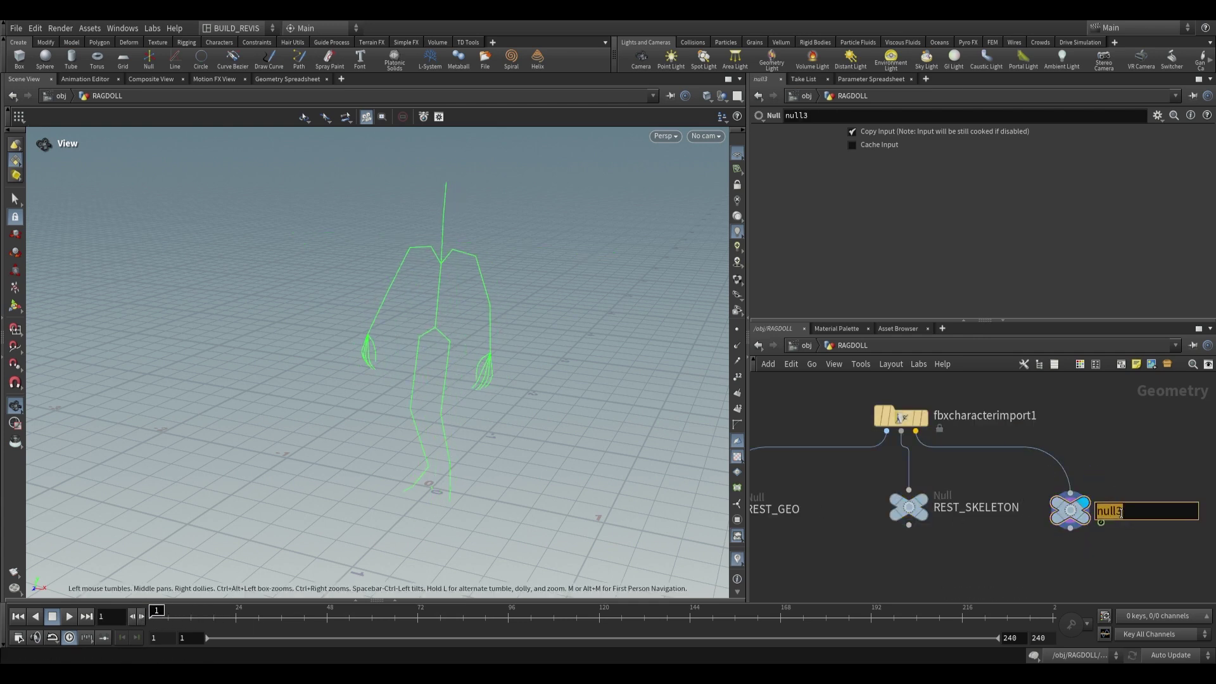
{"action": "type", "text": "ON_SKELET"}
{"action": "key", "text": "Return"}
{"action": "key", "text": "h"}
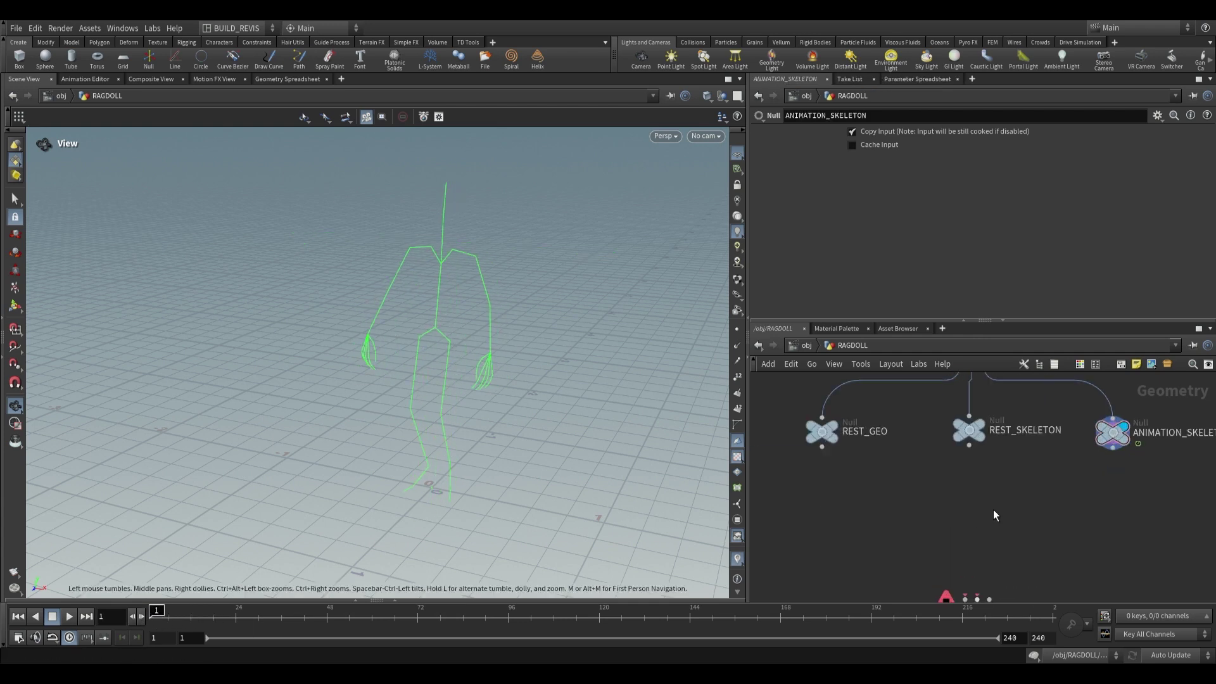
- Display the REST_SKELETON null and examine the skeleton's rest pose from several angles
{"action": "left_click", "coordinate": [970, 436]}
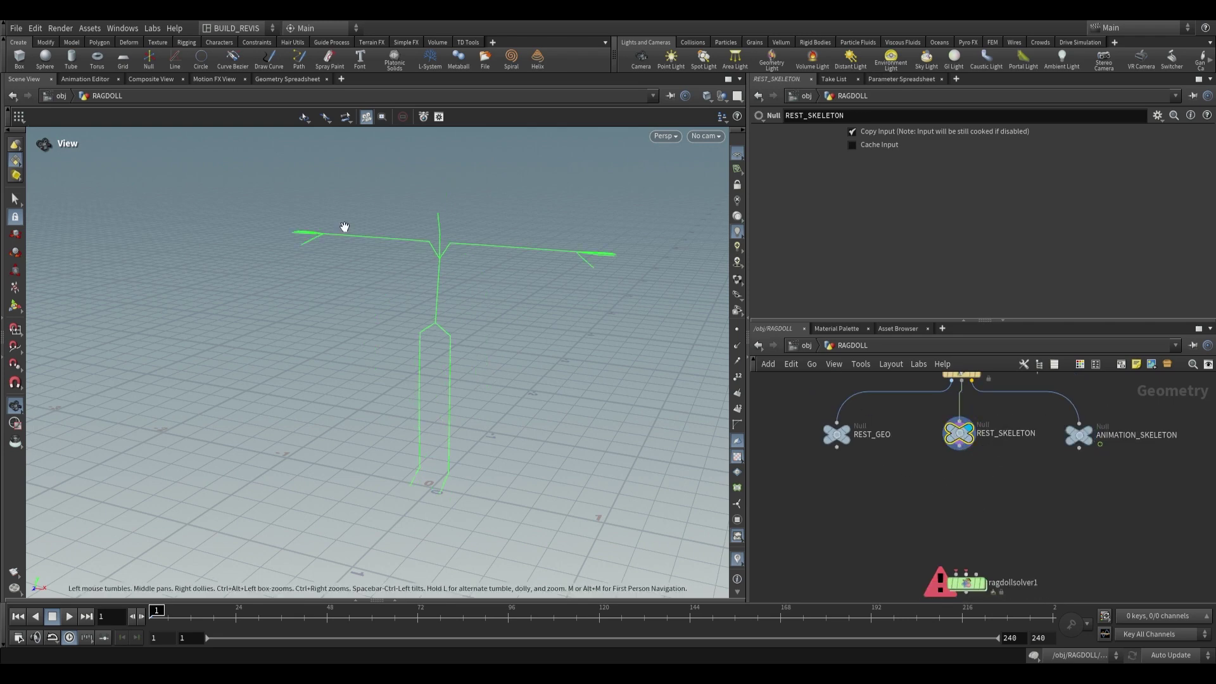
{"action": "left_click_drag", "start_coordinate": [315, 207], "coordinate": [413, 266]}
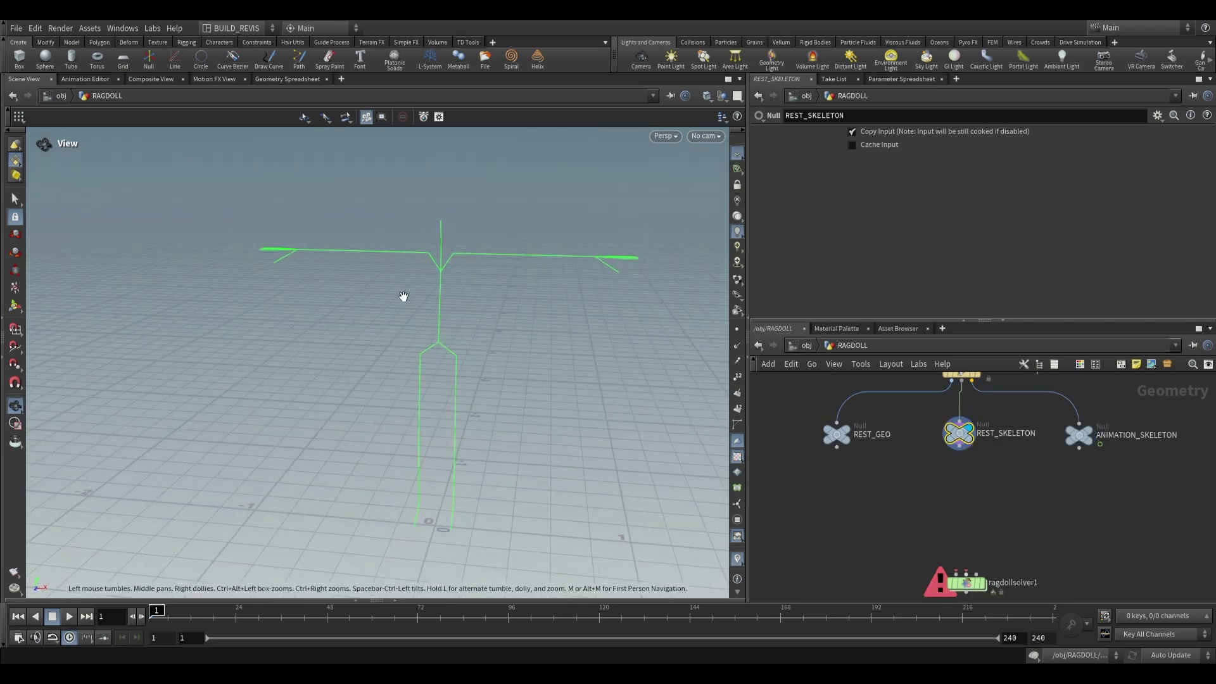
{"action": "left_click_drag", "start_coordinate": [431, 307], "coordinate": [347, 266]}
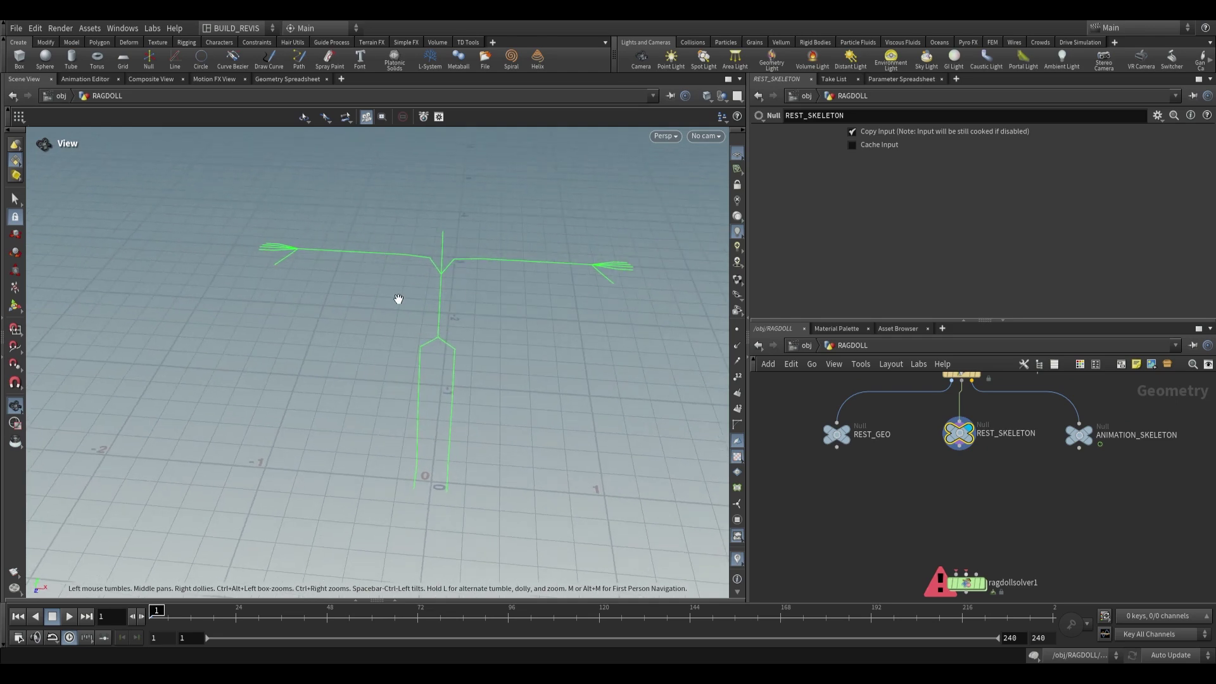
{"action": "left_click_drag", "start_coordinate": [401, 304], "coordinate": [421, 284]}
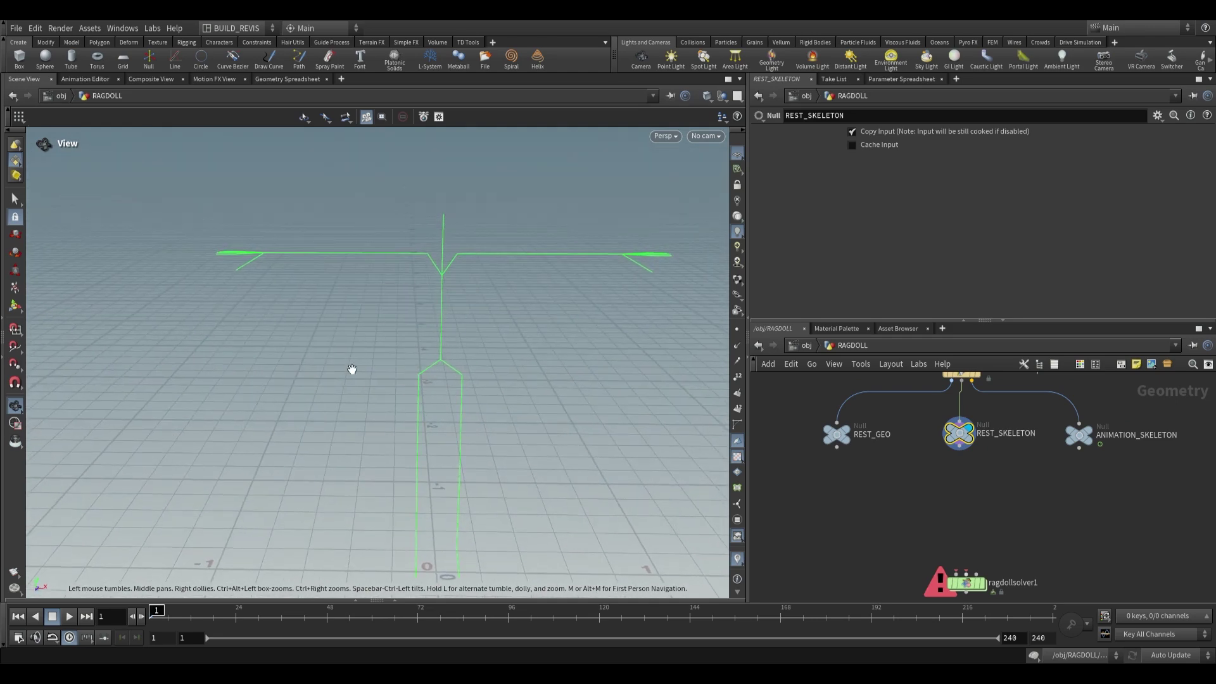
{"action": "left_click_drag", "start_coordinate": [313, 242], "coordinate": [366, 294]}
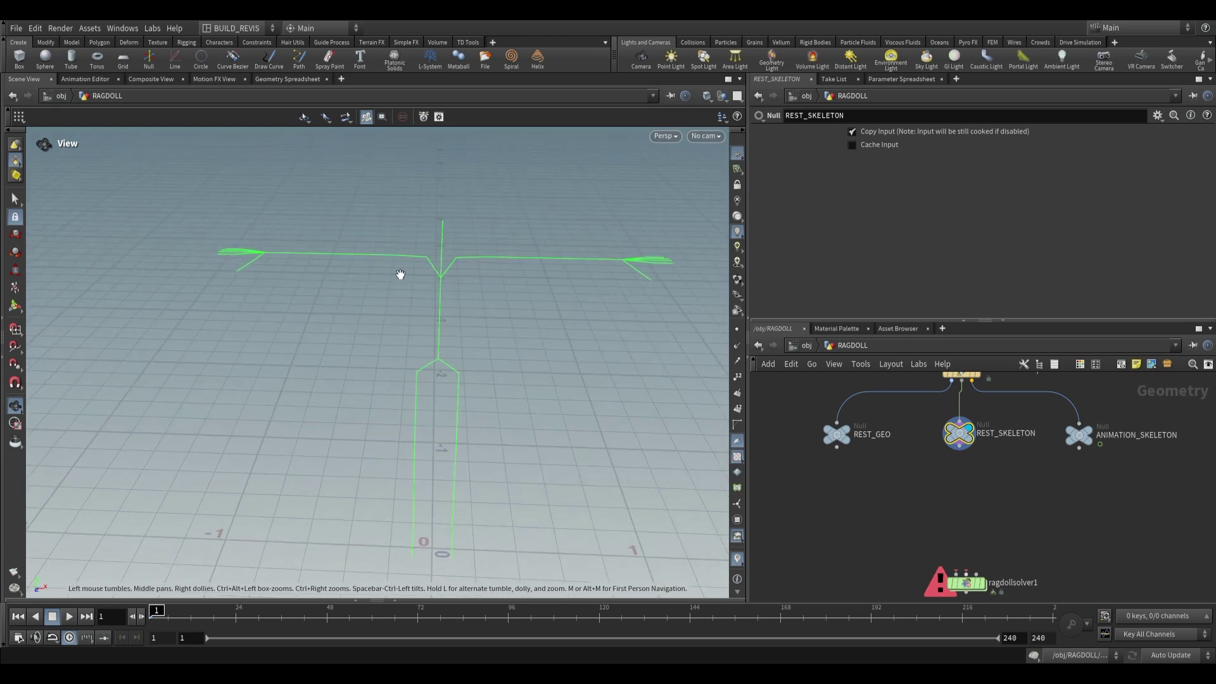
{"action": "middle_click_drag", "start_coordinate": [903, 496], "coordinate": [887, 489]}
{"action": "middle_click_drag", "start_coordinate": [971, 524], "coordinate": [970, 504]}
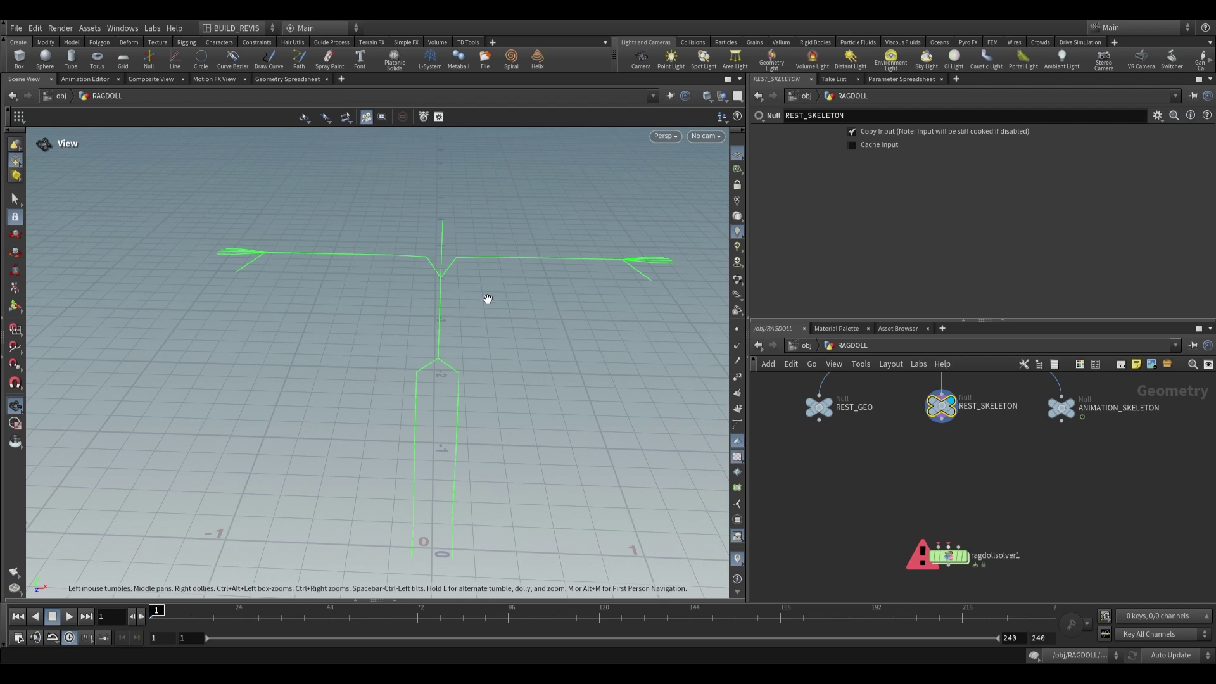
{"action": "middle_click_drag", "start_coordinate": [979, 481], "coordinate": [971, 490]}
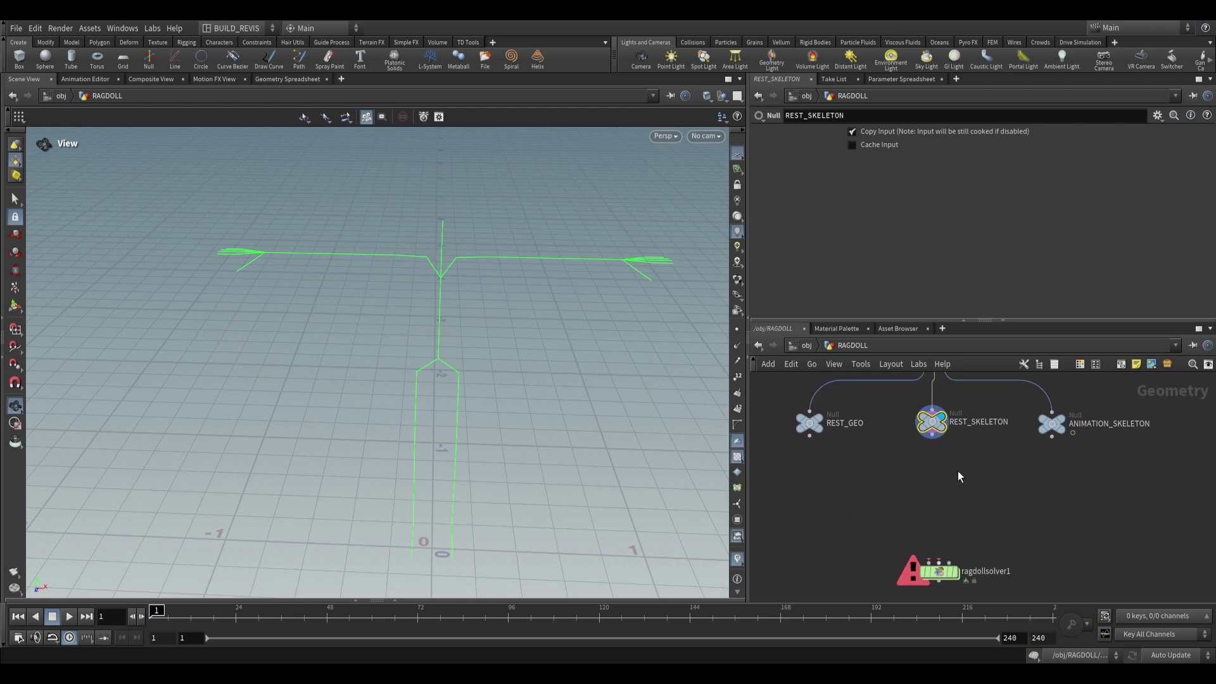
- Add a Configure Joints node between the REST_SKELETON null and the Ragdoll Solver
{"action": "key", "text": "Tab"}
{"action": "type", "text": "configure"}
{"action": "key", "text": "Return"}
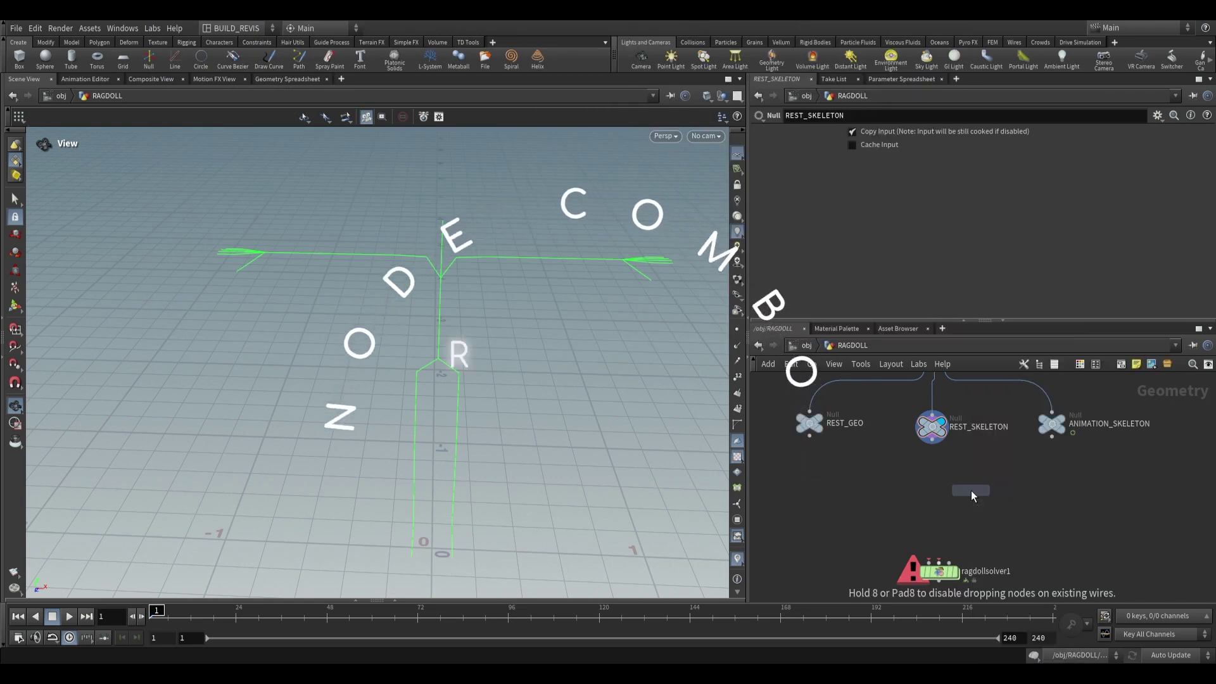
{"action": "left_click", "coordinate": [970, 490]}
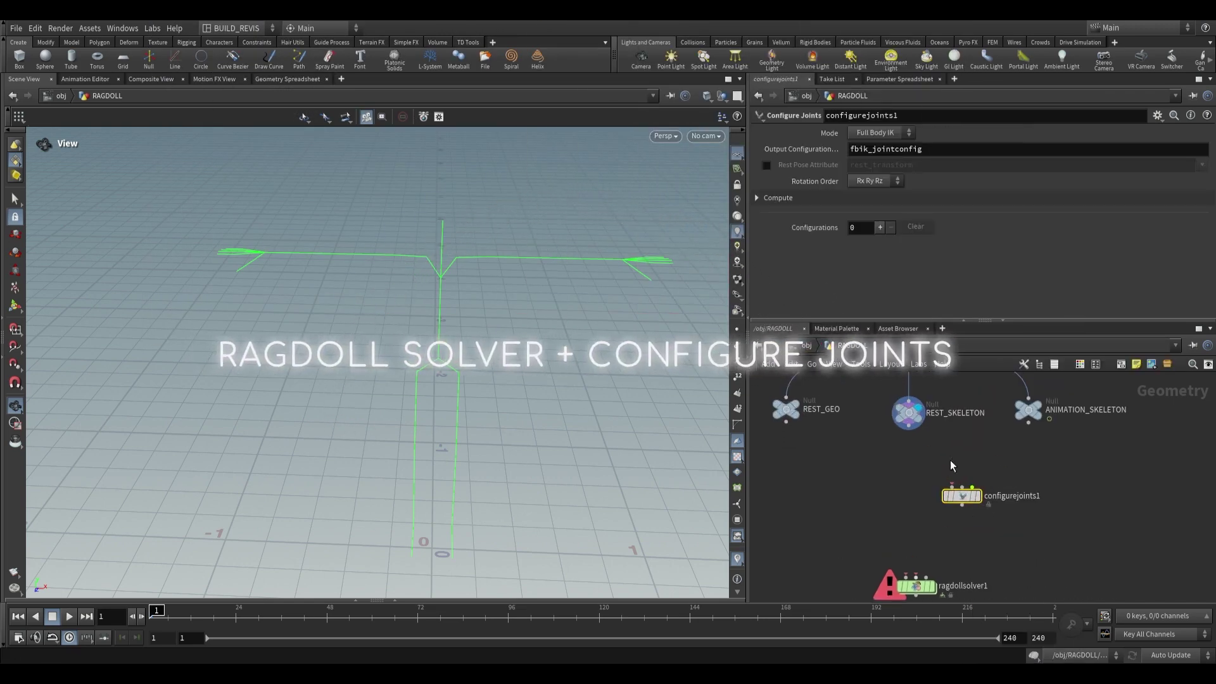
- Add a Rig Stash Pose node below the REST_SKELETON null
{"action": "scroll", "coordinate": [955, 455], "scroll_direction": "up", "scroll_amount": 2}
{"action": "key", "text": "Tab"}
{"action": "type", "text": "stash"}
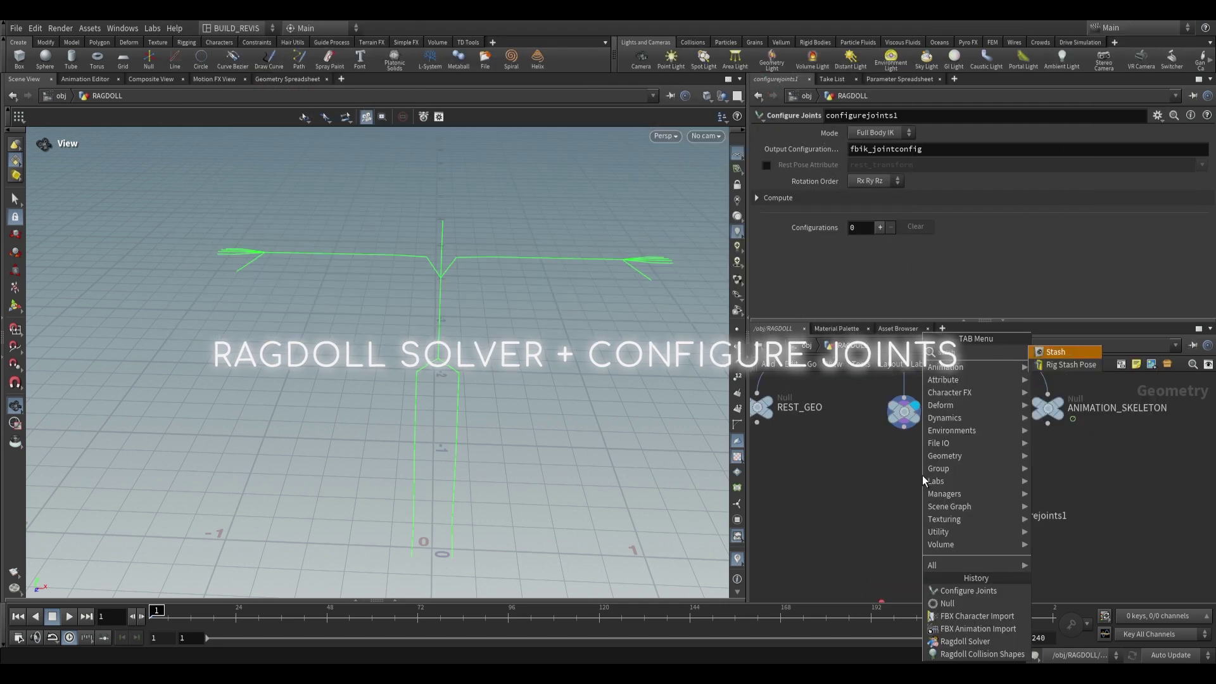
{"action": "key", "text": "Return"}
{"action": "left_click", "coordinate": [912, 472]}
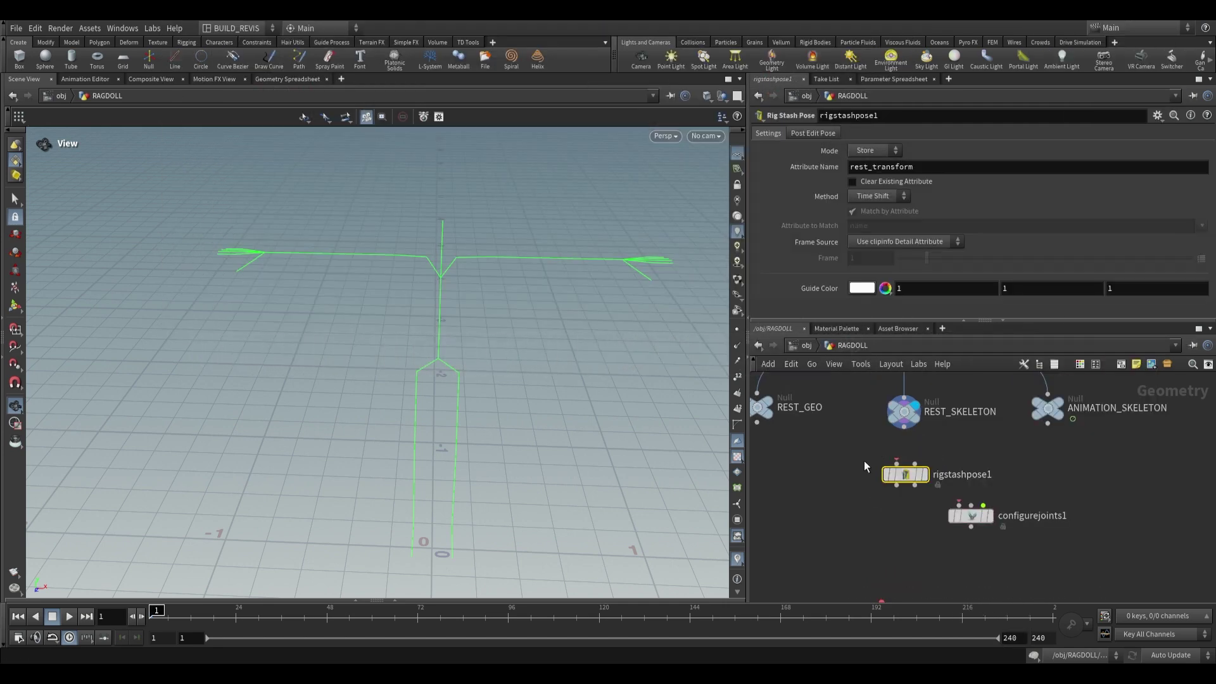
- Wire REST_SKELETON into Rig Stash Pose and its Stashed Pose output into the first input of Configure Joints, with Configure Joints displayed
{"action": "scroll", "coordinate": [903, 443], "scroll_direction": "up", "scroll_amount": 2}
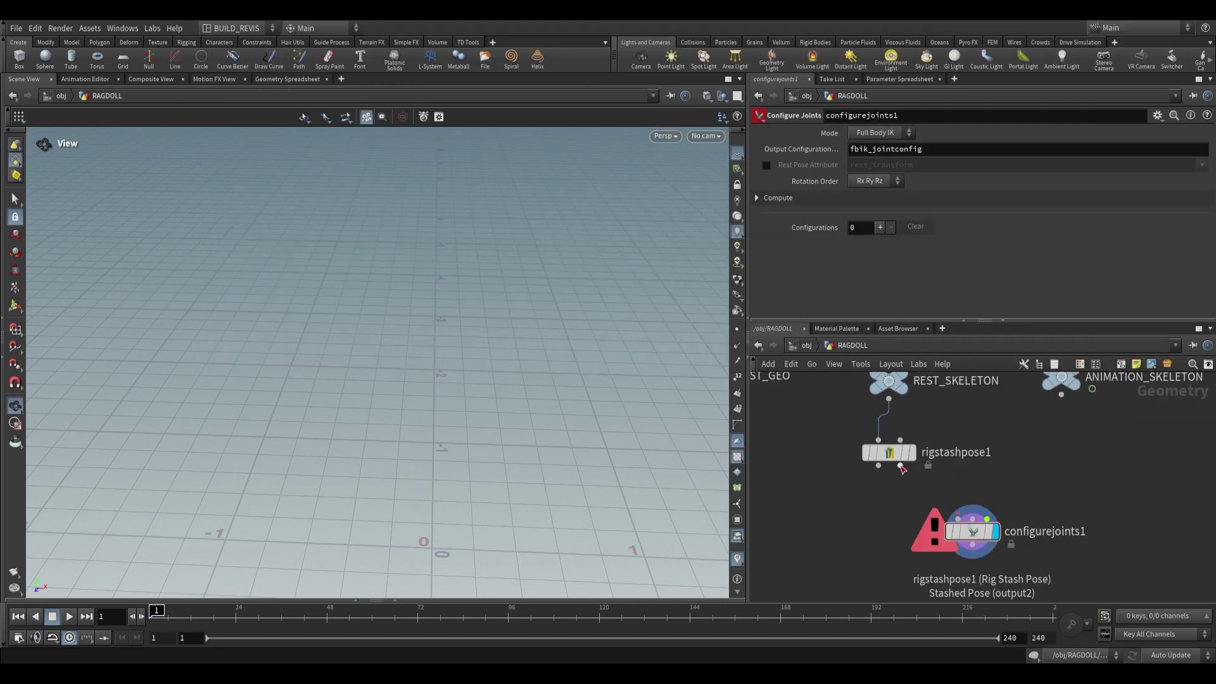
{"action": "left_click", "coordinate": [900, 466]}
{"action": "left_click", "coordinate": [957, 518]}
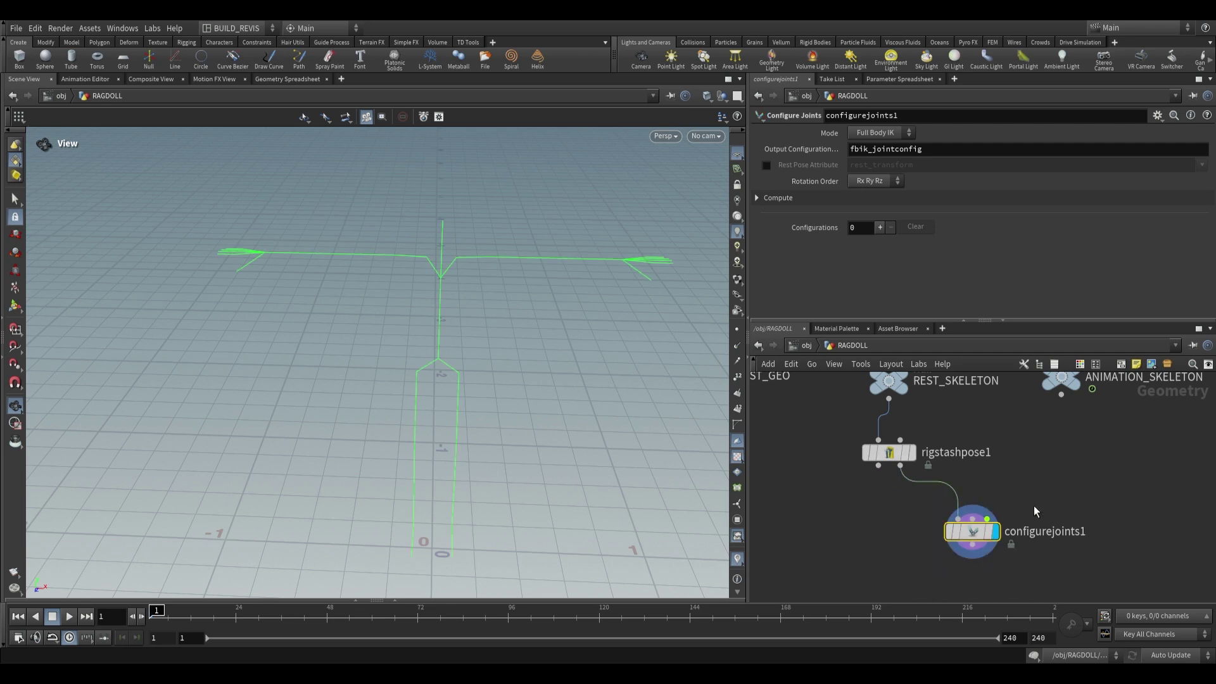
{"action": "scroll", "coordinate": [978, 513], "scroll_direction": "down", "scroll_amount": 2}
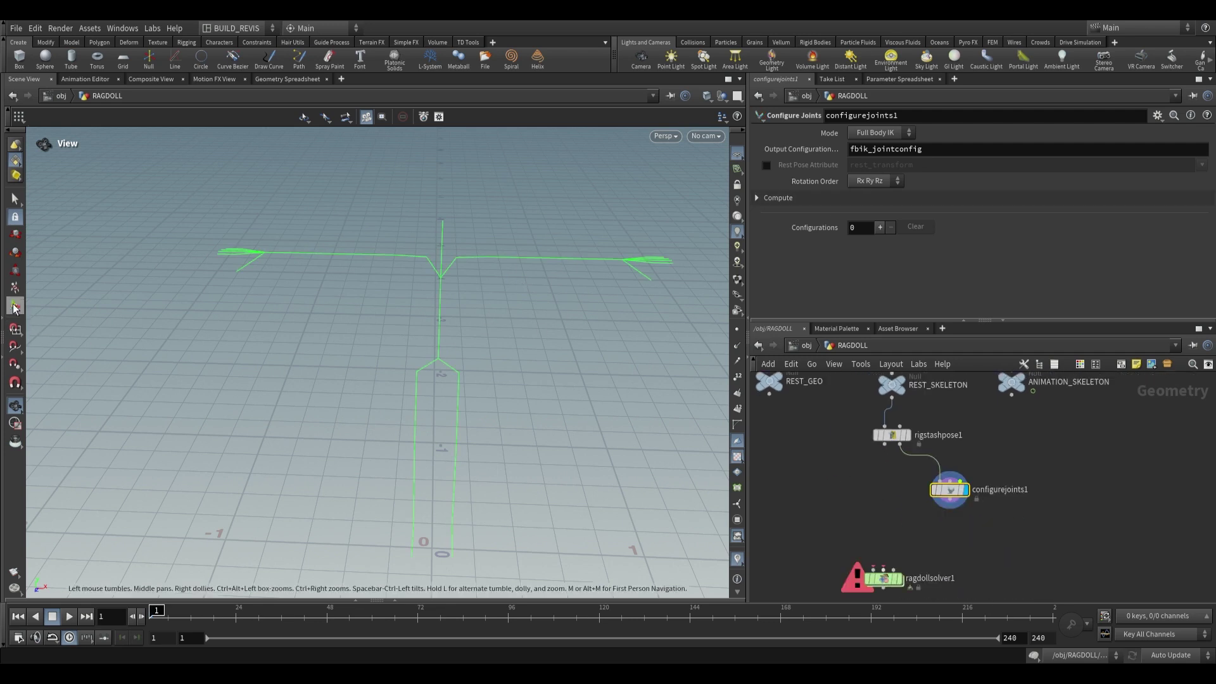
- Show the Configure Joints viewport handles, then set the node's rotation order to Ry Rz Rx and its mode to Ragdoll
{"action": "left_click", "coordinate": [15, 307]}
{"action": "left_click_drag", "start_coordinate": [342, 240], "coordinate": [443, 266]}
{"action": "left_click", "coordinate": [875, 182]}
{"action": "left_click", "coordinate": [867, 232]}
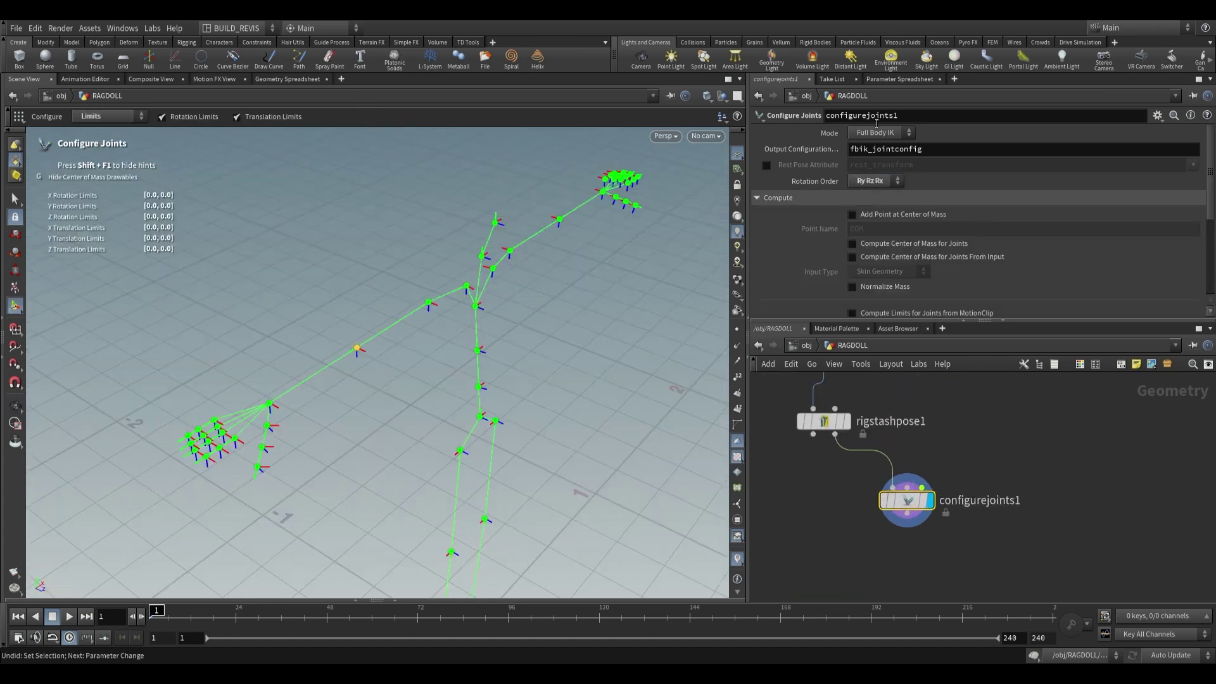
{"action": "left_click", "coordinate": [865, 133]}
{"action": "left_click", "coordinate": [872, 159]}
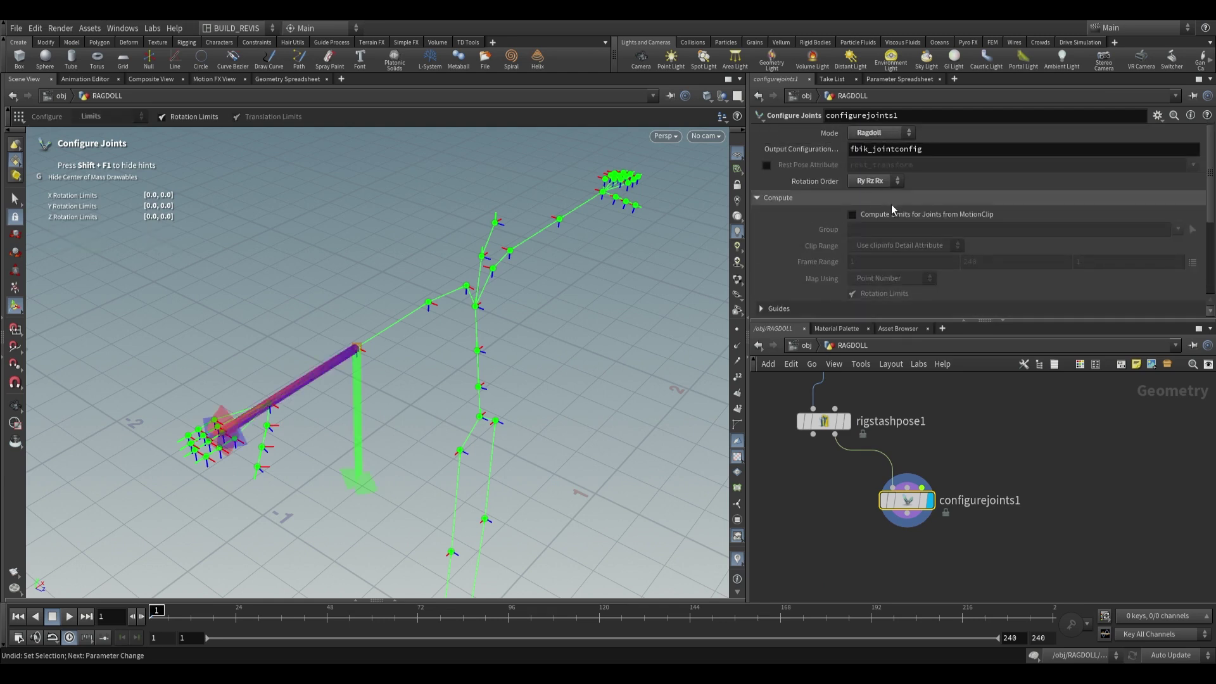
- Set the right forearm's lower Z rotation limit to about -88.7 degrees using the Configure Joints viewport handles
{"action": "key", "text": "Escape"}
{"action": "left_click_drag", "start_coordinate": [700, 241], "coordinate": [336, 342]}
{"action": "key", "text": "Return"}
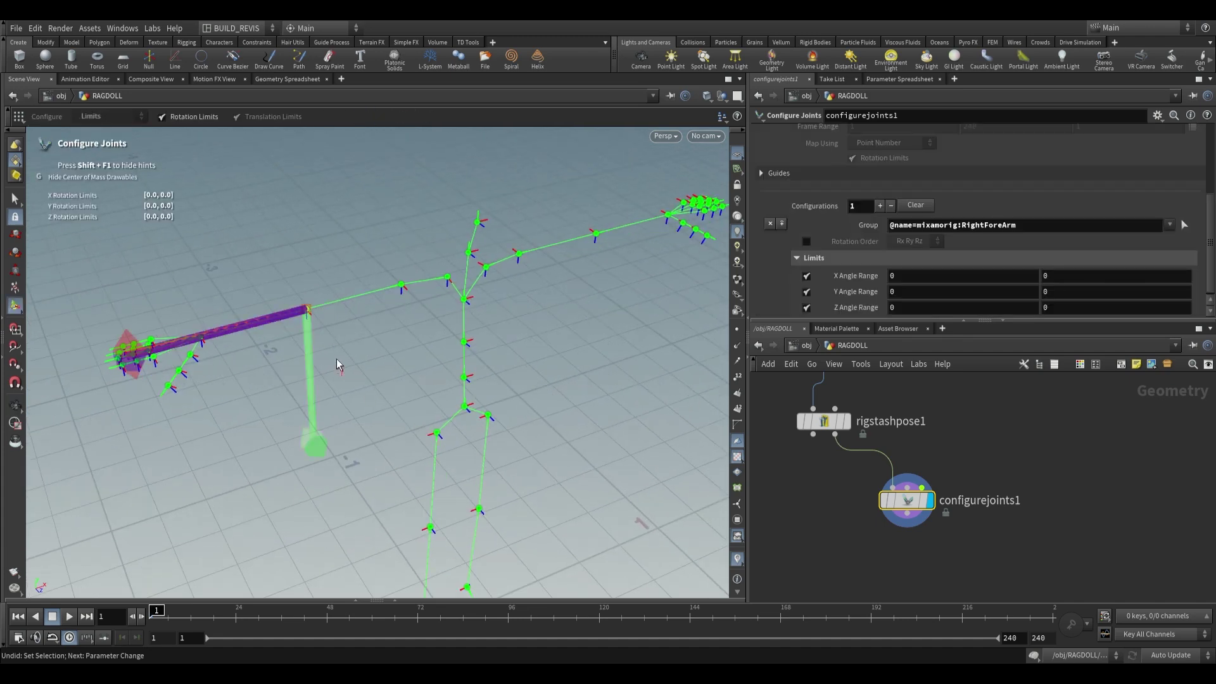
{"action": "left_click_drag", "start_coordinate": [336, 359], "coordinate": [403, 437], "text": "alt"}
{"action": "key", "text": "Return"}
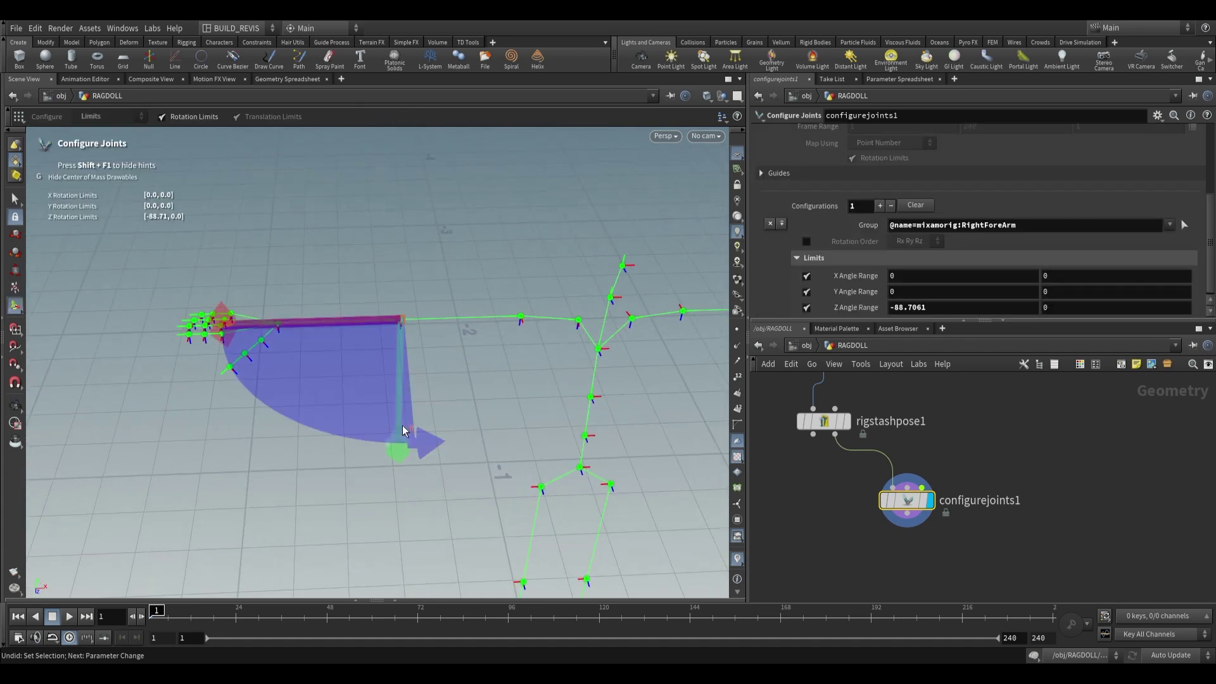
- Set the right arm's rotation limits to about -21.2 to 72.5 degrees on X and -52.7 to 7.7 degrees on Z
{"action": "left_click_drag", "start_coordinate": [333, 400], "coordinate": [394, 407], "text": "alt"}
{"action": "left_click", "coordinate": [424, 295]}
{"action": "key", "text": "Return"}
{"action": "left_click_drag", "start_coordinate": [266, 355], "coordinate": [298, 342], "text": "alt"}
{"action": "key", "text": "Return"}
{"action": "left_click_drag", "start_coordinate": [190, 326], "coordinate": [182, 306]}
{"action": "left_click_drag", "start_coordinate": [288, 358], "coordinate": [308, 407], "text": "alt"}
{"action": "left_click_drag", "start_coordinate": [310, 331], "coordinate": [335, 346], "text": "alt"}
{"action": "left_click_drag", "start_coordinate": [251, 280], "coordinate": [258, 213]}
{"action": "left_click_drag", "start_coordinate": [279, 298], "coordinate": [351, 518], "text": "alt"}
{"action": "key", "text": "Return"}
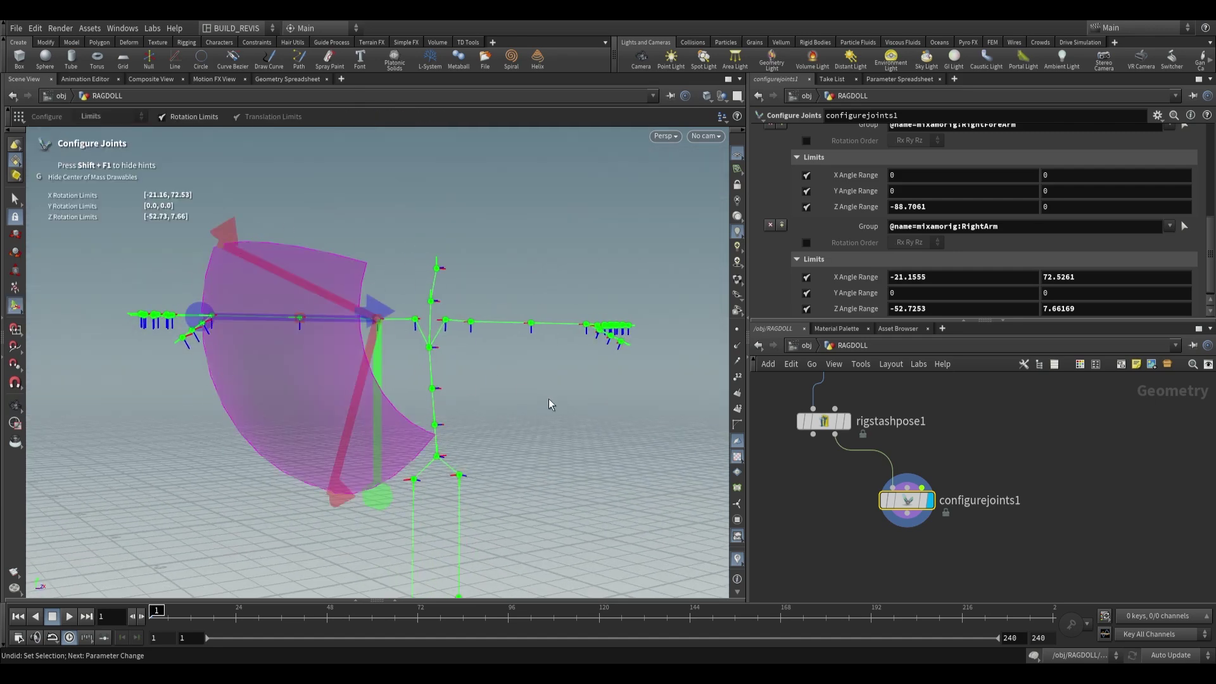
- Set the left shoulder's limits to about 0 to 81.5 on X and -2.2 to 41 on Z, and the left forearm's upper Z limit to 59.3
{"action": "left_click_drag", "start_coordinate": [466, 401], "coordinate": [398, 467], "text": "alt"}
{"action": "left_click", "coordinate": [510, 321]}
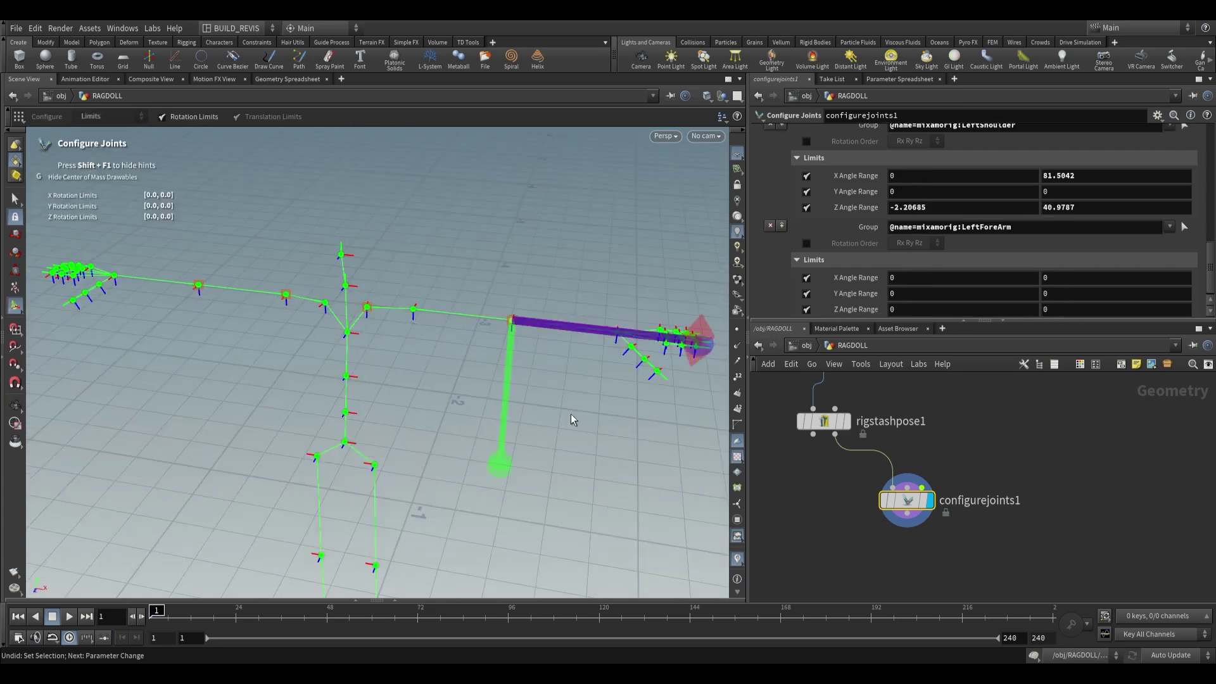
{"action": "left_click_drag", "start_coordinate": [571, 413], "coordinate": [468, 364], "text": "alt"}
{"action": "key", "text": "Return"}
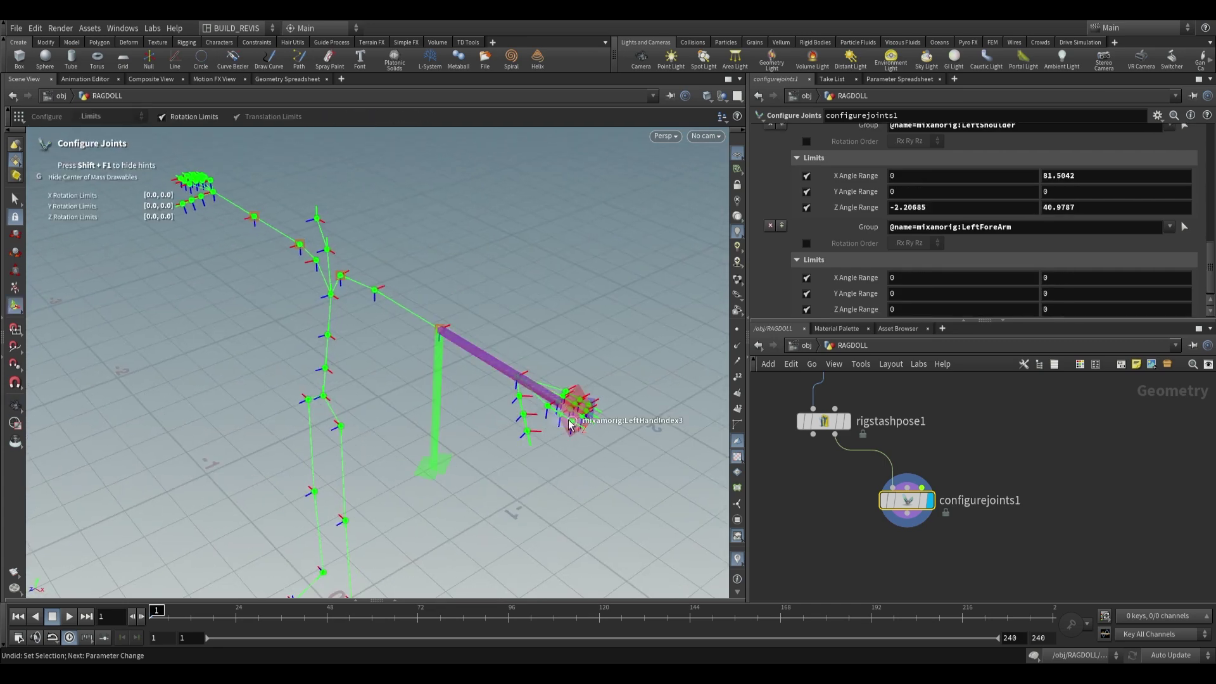
{"action": "left_click_drag", "start_coordinate": [573, 421], "coordinate": [366, 419]}
{"action": "mouse_move", "coordinate": [537, 423]}
{"action": "left_mouse_down", "text": "alt"}
{"action": "mouse_move", "coordinate": [465, 435]}
{"action": "mouse_move", "coordinate": [530, 426]}
{"action": "left_mouse_up", "text": "alt"}
- Widen the right hand's limits, and set Spine1 (X -49.8 to 46.7, Z -34.9 to 47.2) and Spine (X -65.1 to 47.2, Z -47.3 to 50.6)
{"action": "left_click_drag", "start_coordinate": [234, 352], "coordinate": [271, 362], "text": "alt"}
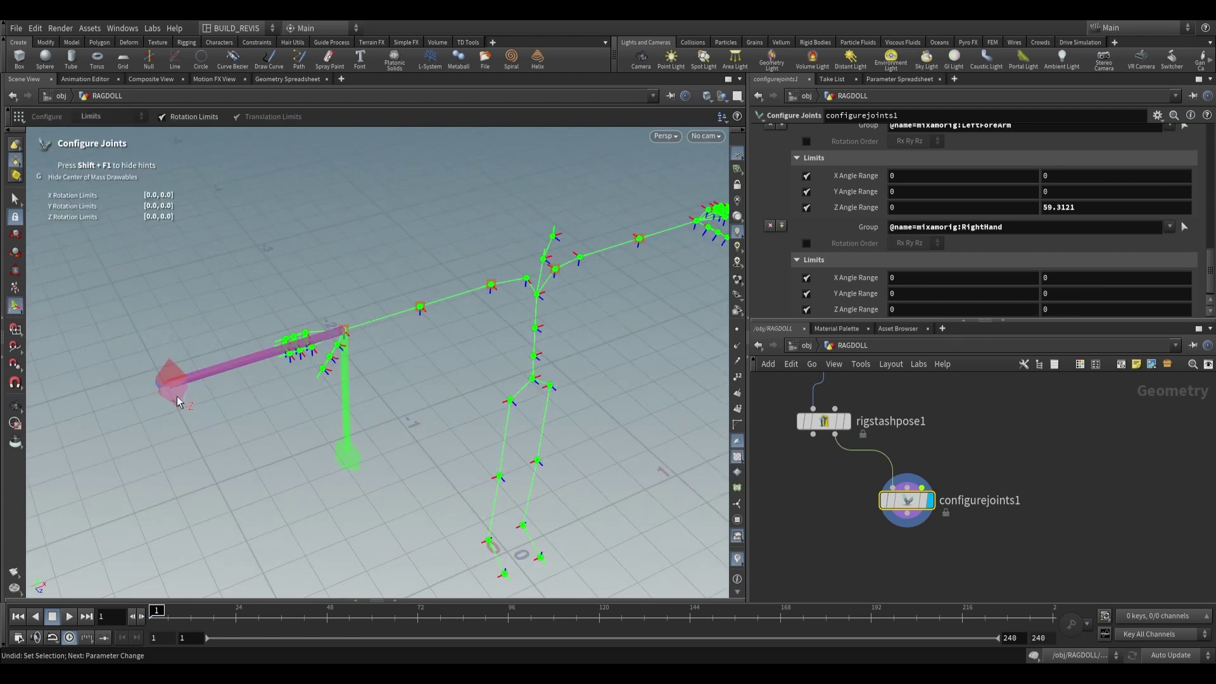
{"action": "left_click_drag", "start_coordinate": [178, 401], "coordinate": [329, 456]}
{"action": "left_click_drag", "start_coordinate": [228, 399], "coordinate": [260, 399], "text": "alt"}
{"action": "left_click_drag", "start_coordinate": [333, 245], "coordinate": [388, 304]}
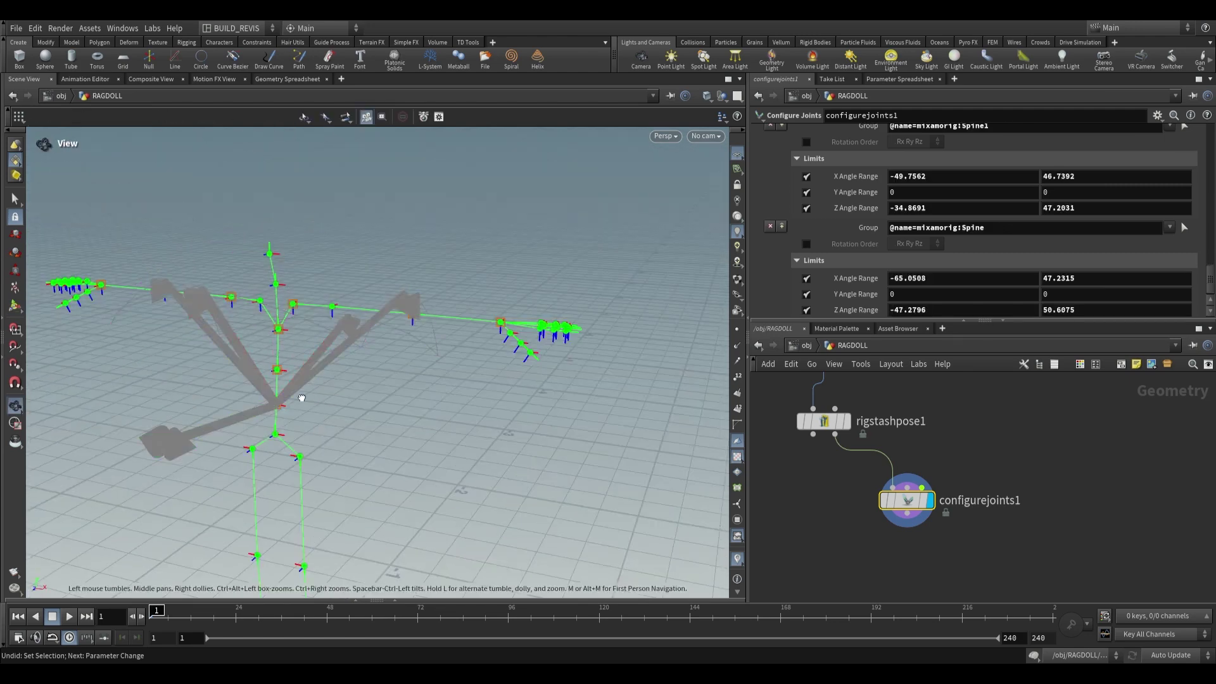
- Set the hips' limits to about -57.7 to 45.2 degrees on X and -43.2 to 61.4 on Z, and add limits for the neck
{"action": "left_click_drag", "start_coordinate": [301, 397], "coordinate": [333, 413], "text": "alt"}
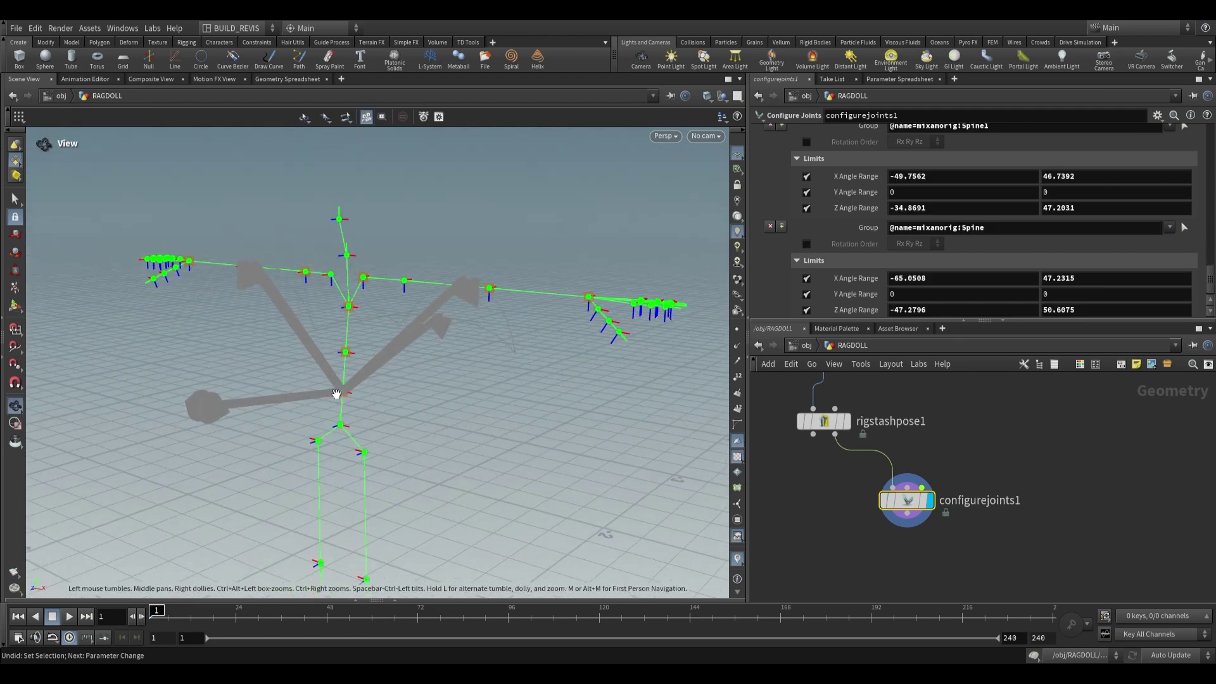
{"action": "left_click", "coordinate": [340, 423]}
{"action": "left_click_drag", "start_coordinate": [358, 251], "coordinate": [393, 311]}
{"action": "left_click_drag", "start_coordinate": [321, 246], "coordinate": [226, 266]}
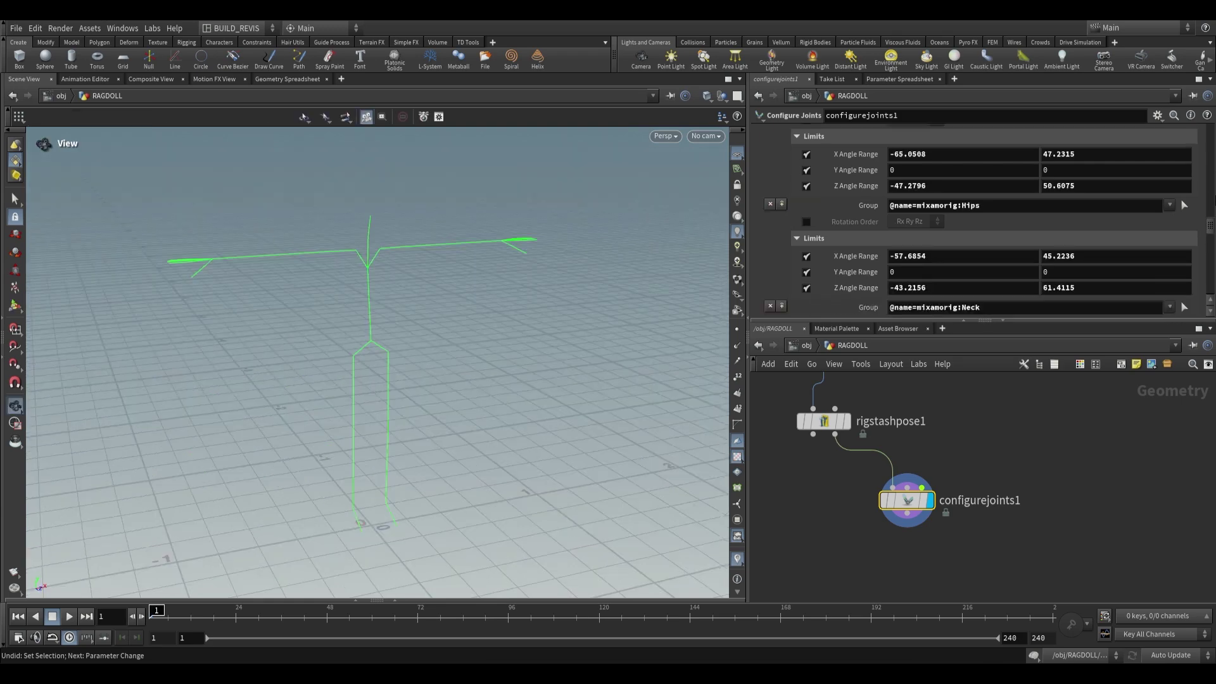
- Review the list of joint configurations on the Configure Joints node and the skeleton it displays
{"action": "left_click_drag", "start_coordinate": [1210, 234], "coordinate": [1212, 149]}
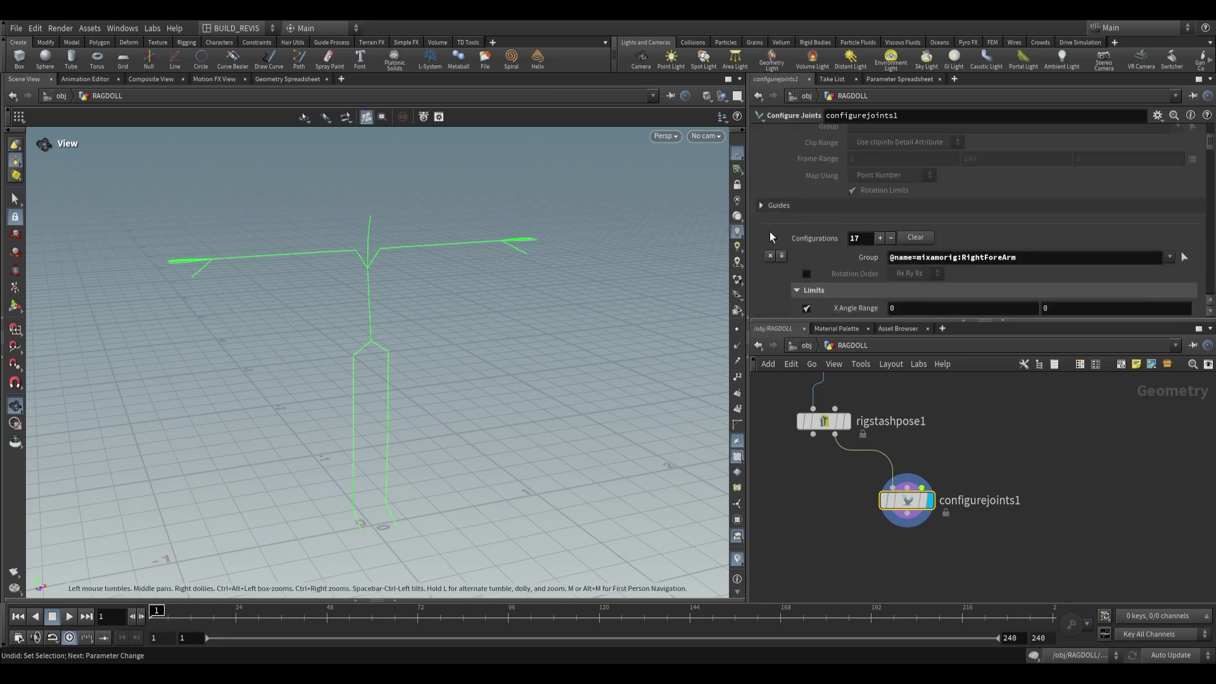
{"action": "scroll", "coordinate": [823, 260], "scroll_direction": "up", "scroll_amount": 5}
{"action": "scroll", "coordinate": [845, 288], "scroll_direction": "down", "scroll_amount": 5}
{"action": "scroll", "coordinate": [961, 571], "scroll_direction": "down", "scroll_amount": 2}
{"action": "scroll", "coordinate": [957, 485], "scroll_direction": "down", "scroll_amount": 2}
{"action": "middle_click_drag", "start_coordinate": [957, 485], "coordinate": [963, 422]}
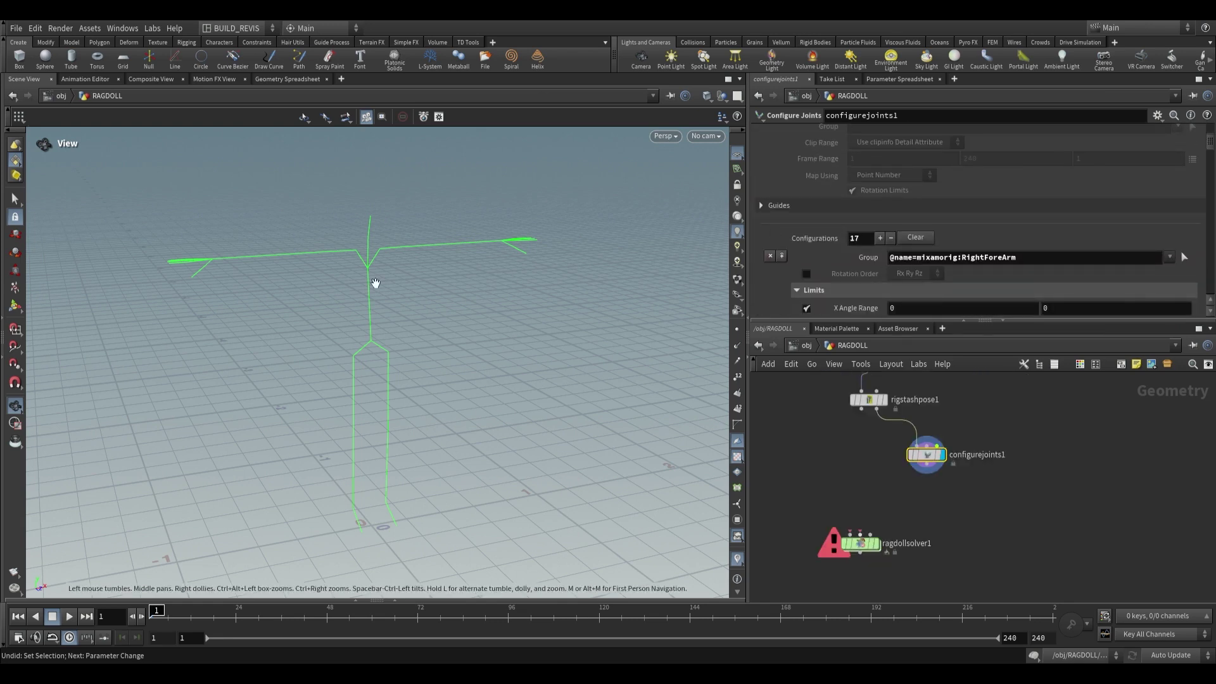
{"action": "left_click_drag", "start_coordinate": [374, 282], "coordinate": [401, 266]}
- Add a Ragdoll Collision Shapes node below Configure Joints
{"action": "left_click", "coordinate": [1016, 513]}
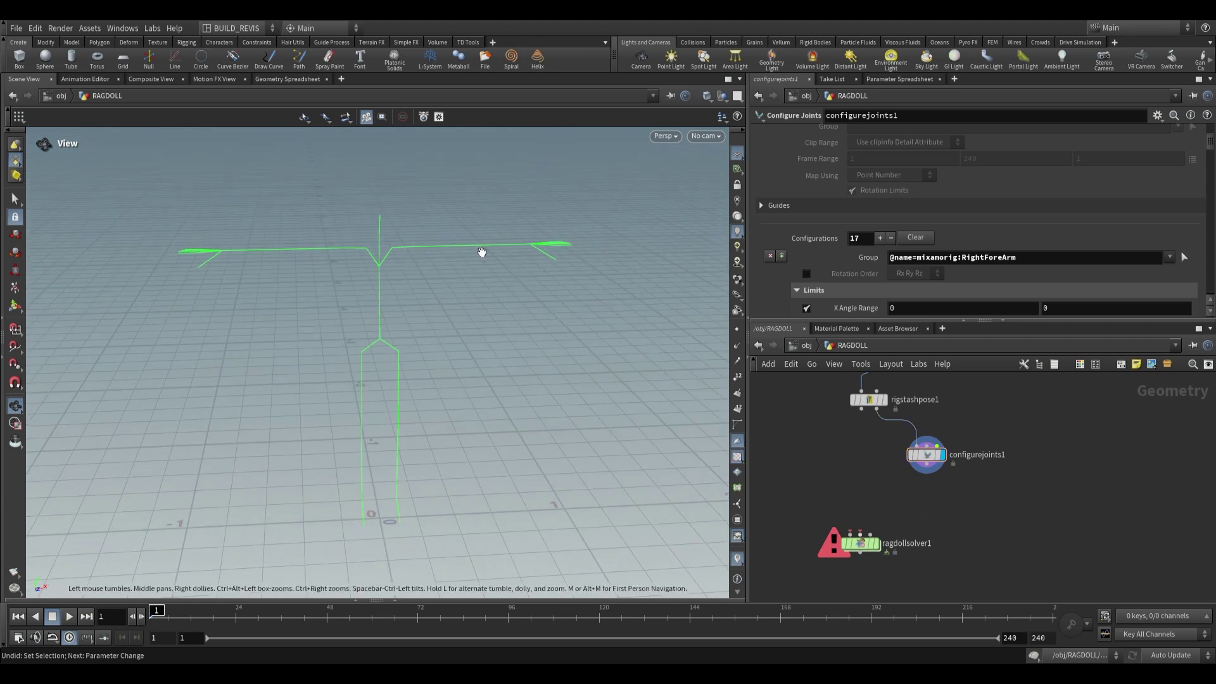
{"action": "key", "text": "Tab"}
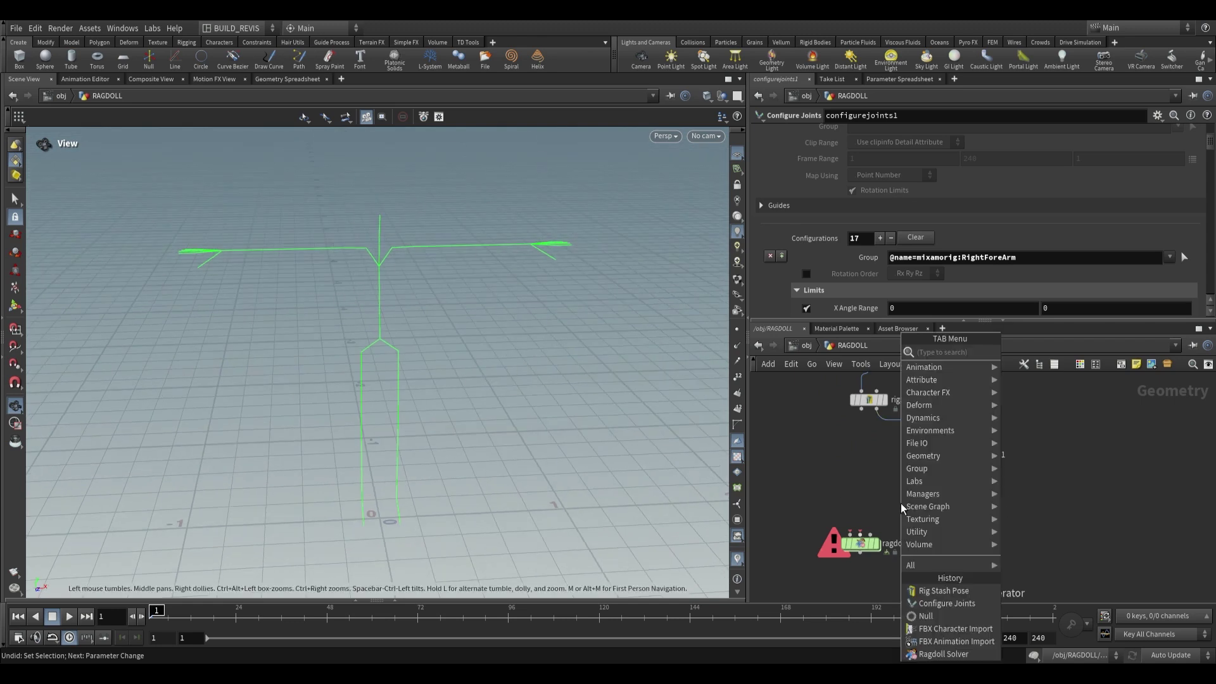
{"action": "type", "text": "ragdoll"}
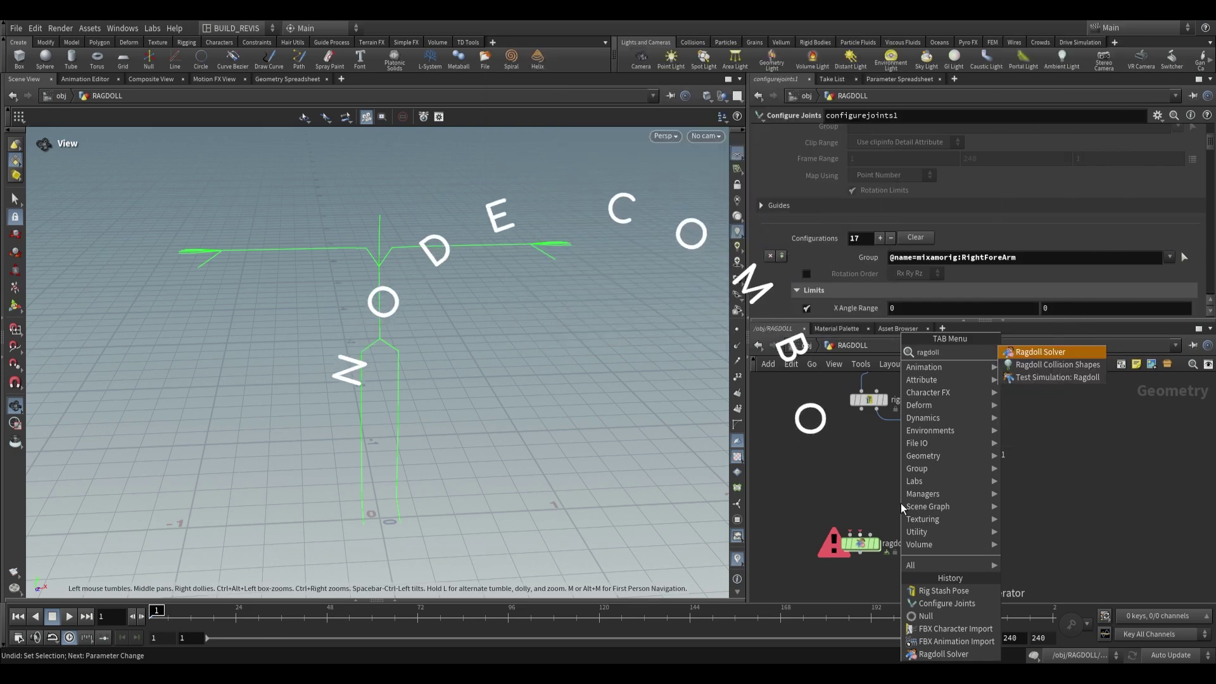
{"action": "key", "text": "Down"}
{"action": "key", "text": "Return"}
{"action": "left_click", "coordinate": [935, 499]}
- Wire the Configure Joints output into the Skeleton input of Ragdoll Collision Shapes and display that node
{"action": "left_click", "coordinate": [904, 456]}
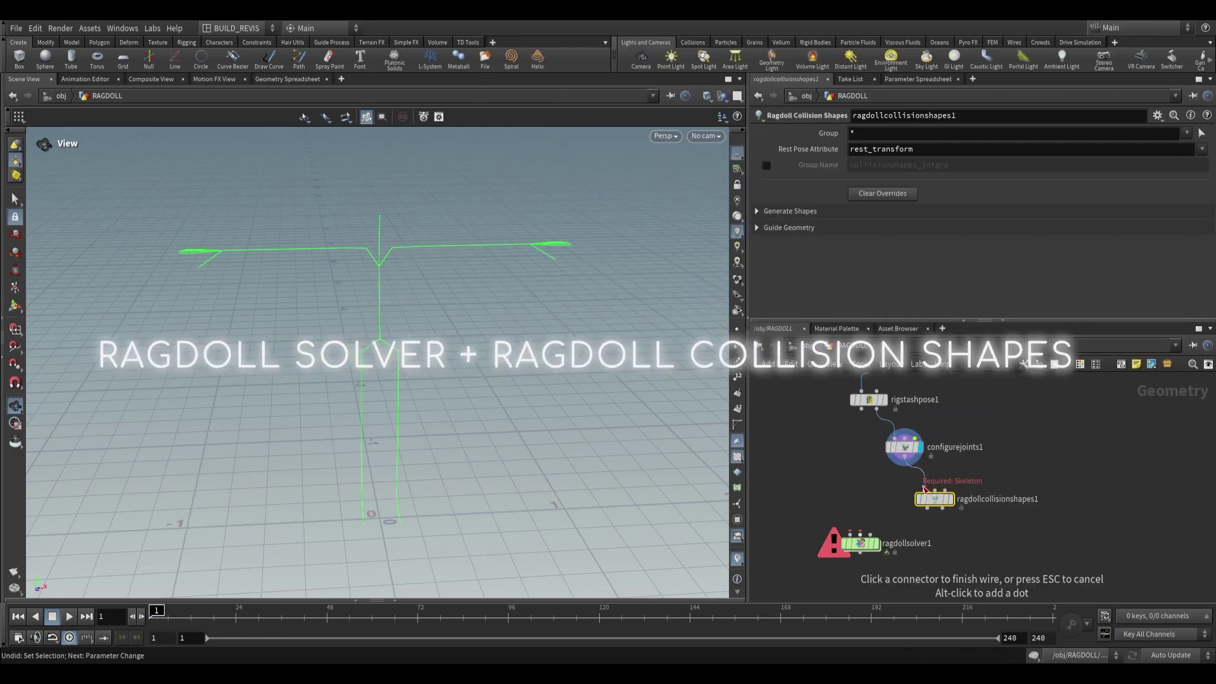
{"action": "left_click", "coordinate": [925, 490]}
{"action": "scroll", "coordinate": [919, 479], "scroll_direction": "up", "scroll_amount": 3}
{"action": "left_click", "coordinate": [957, 510]}
{"action": "left_click", "coordinate": [963, 510]}
{"action": "scroll", "coordinate": [977, 445], "scroll_direction": "down", "scroll_amount": 3}
{"action": "scroll", "coordinate": [964, 465], "scroll_direction": "up", "scroll_amount": 3}
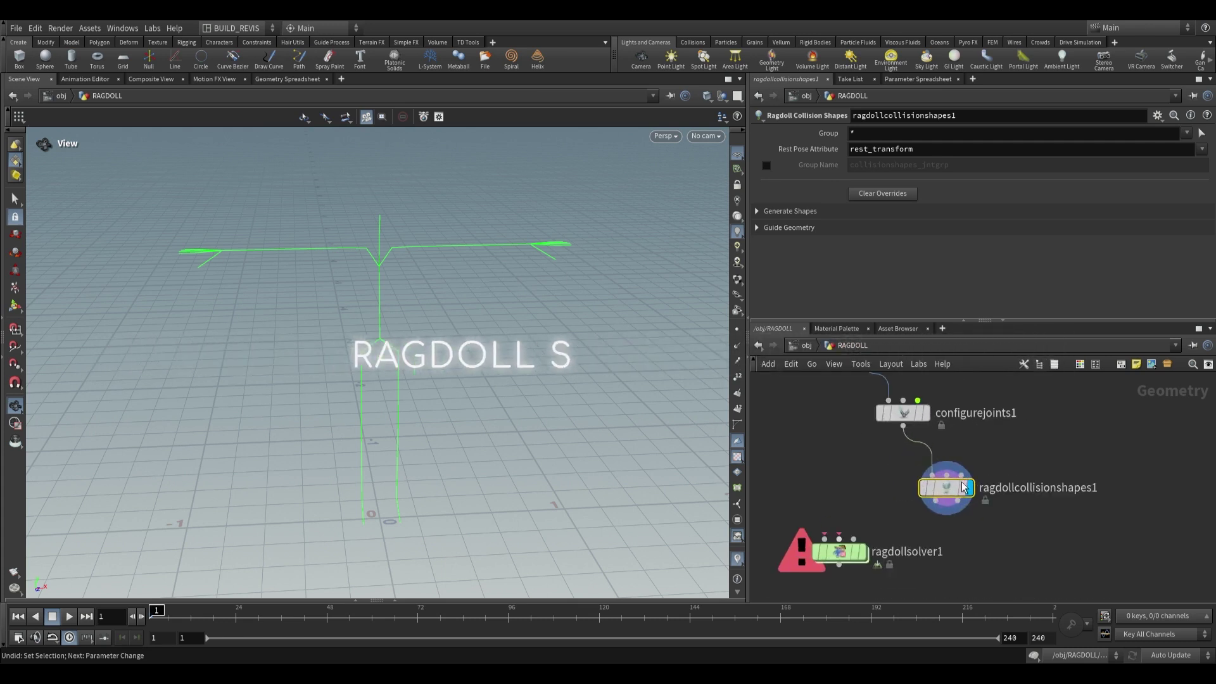
- Wire REST_GEO into the Rest Geometry input of Ragdoll Collision Shapes and show the node's viewport handles
{"action": "scroll", "coordinate": [969, 456], "scroll_direction": "down", "scroll_amount": 5}
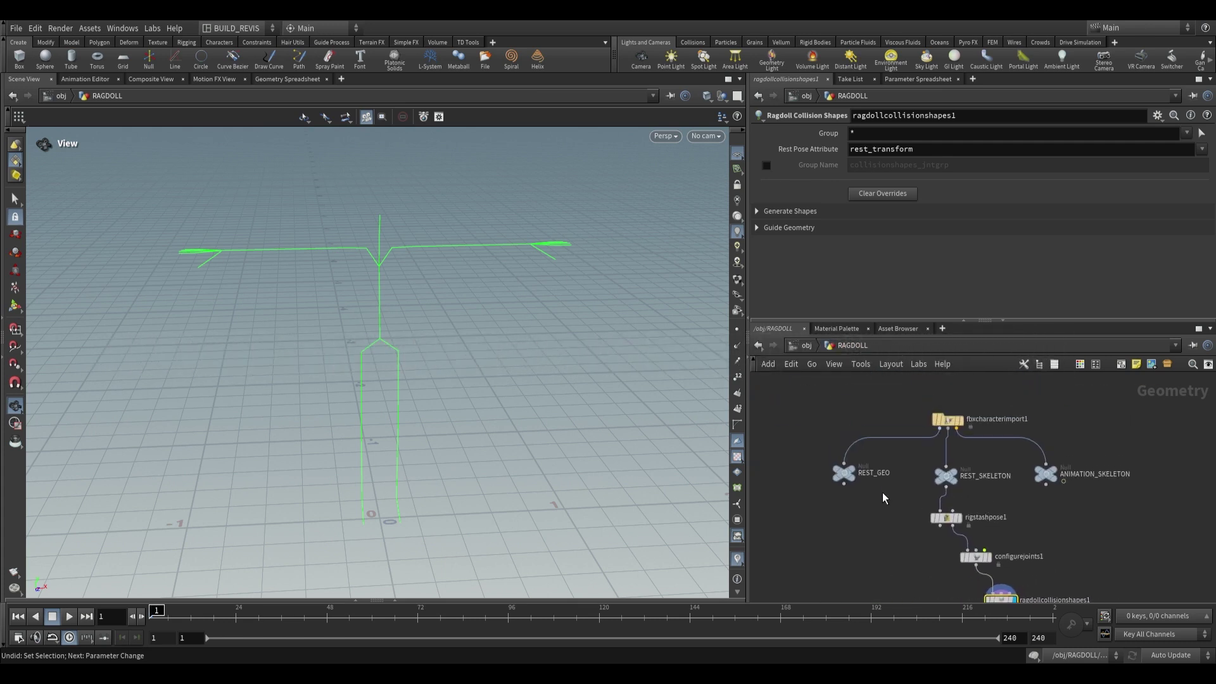
{"action": "left_click", "coordinate": [849, 485]}
{"action": "scroll", "coordinate": [948, 539], "scroll_direction": "up", "scroll_amount": 2}
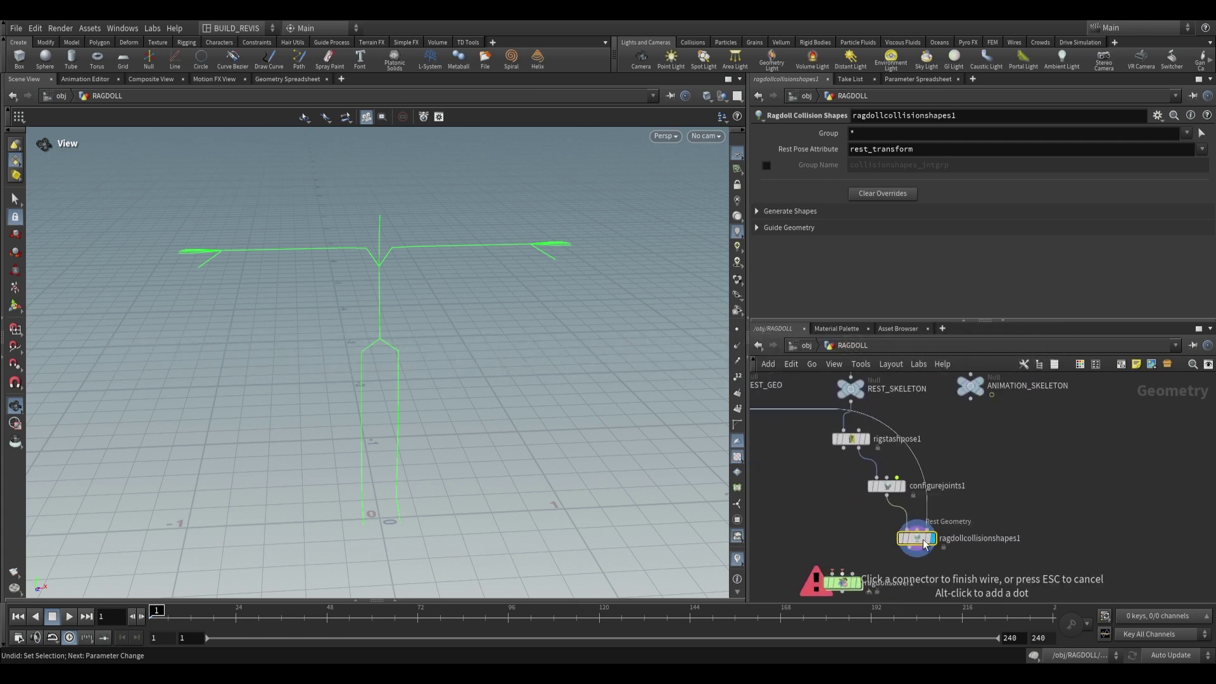
{"action": "left_click", "coordinate": [925, 543]}
{"action": "left_click_drag", "start_coordinate": [382, 257], "coordinate": [405, 311]}
{"action": "left_click", "coordinate": [21, 310]}
- Display the REST_GEO mesh to compare it with the collision shapes, and return the display to Ragdoll Collision Shapes
{"action": "scroll", "coordinate": [387, 277], "scroll_direction": "up", "scroll_amount": 3}
{"action": "scroll", "coordinate": [846, 473], "scroll_direction": "down", "scroll_amount": 2}
{"action": "middle_click_drag", "start_coordinate": [799, 474], "coordinate": [828, 504]}
{"action": "scroll", "coordinate": [813, 448], "scroll_direction": "up", "scroll_amount": 4}
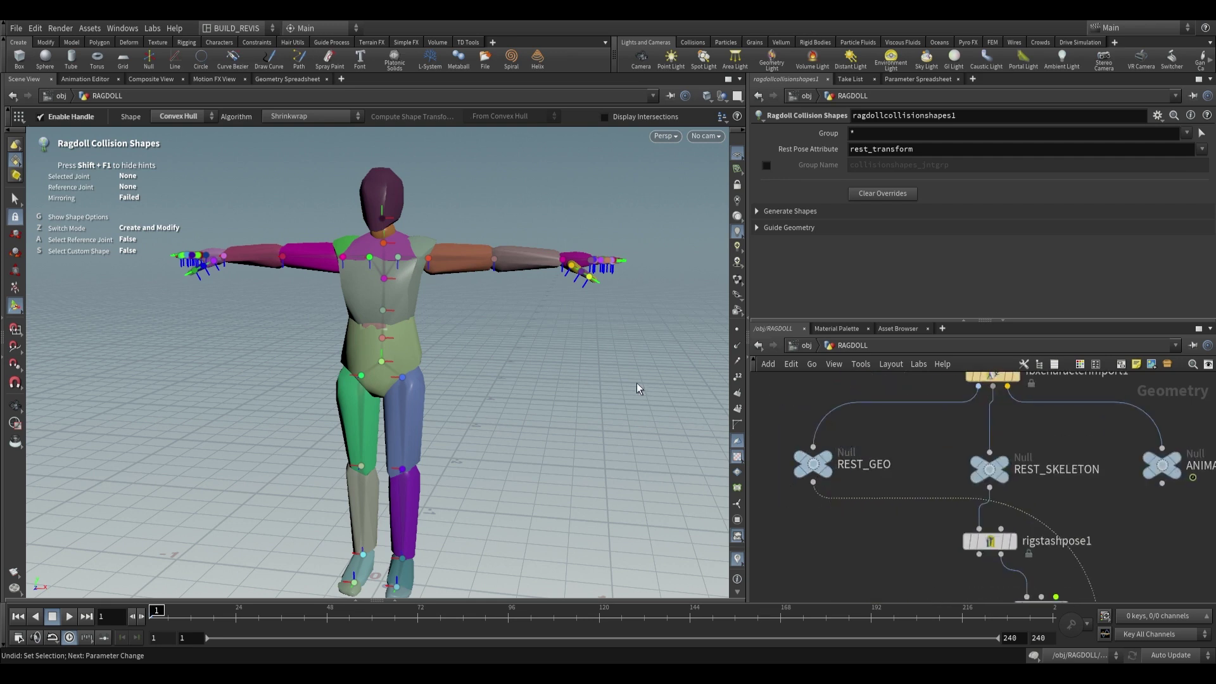
{"action": "left_click", "coordinate": [813, 464]}
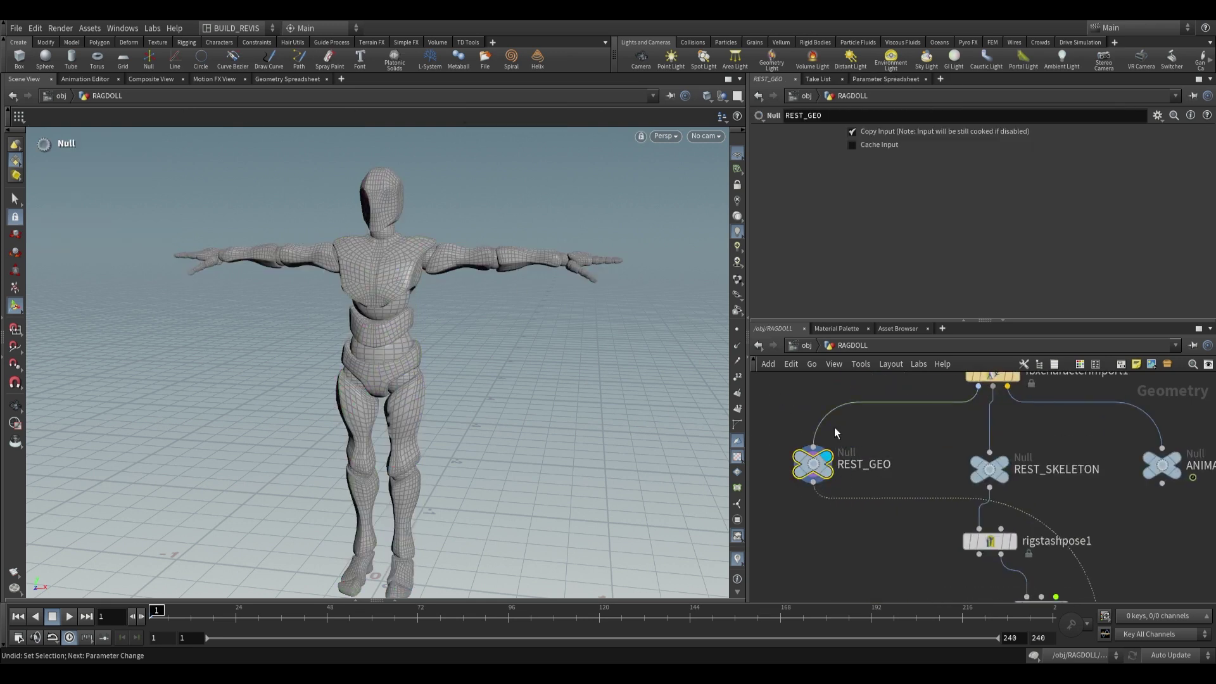
{"action": "middle_click_drag", "start_coordinate": [926, 549], "coordinate": [841, 385]}
{"action": "scroll", "coordinate": [842, 385], "scroll_direction": "down", "scroll_amount": 2}
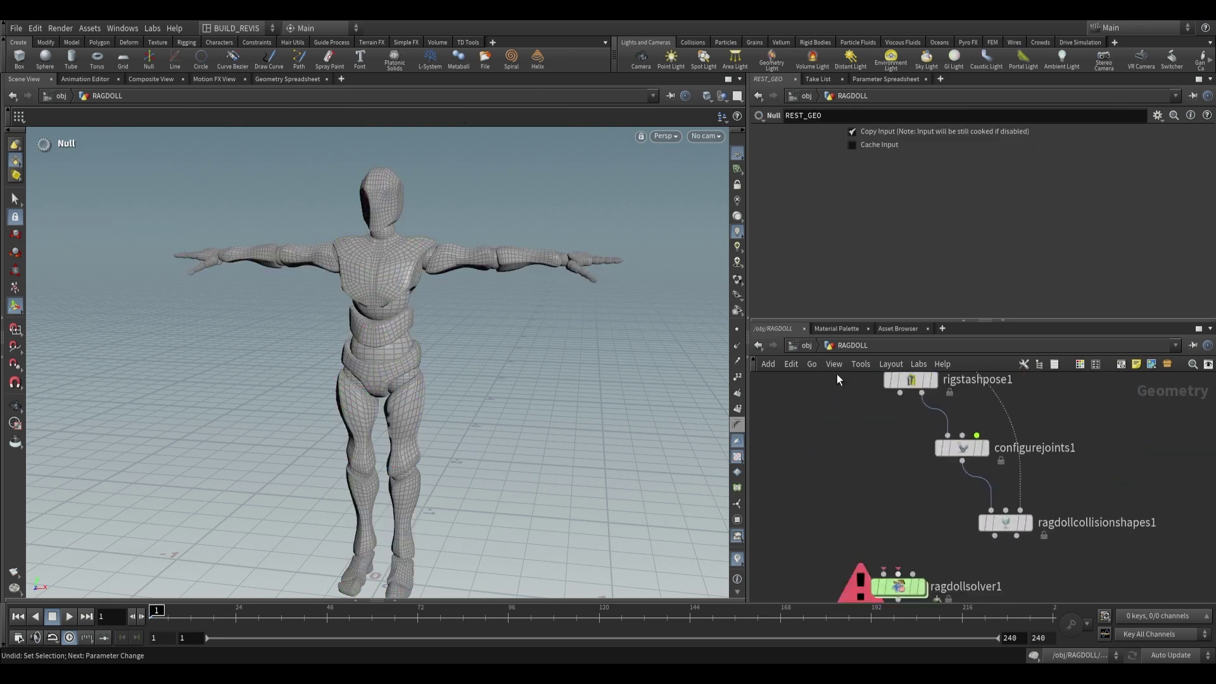
{"action": "scroll", "coordinate": [988, 491], "scroll_direction": "up", "scroll_amount": 2}
{"action": "left_click", "coordinate": [961, 474]}
{"action": "left_click", "coordinate": [938, 475]}
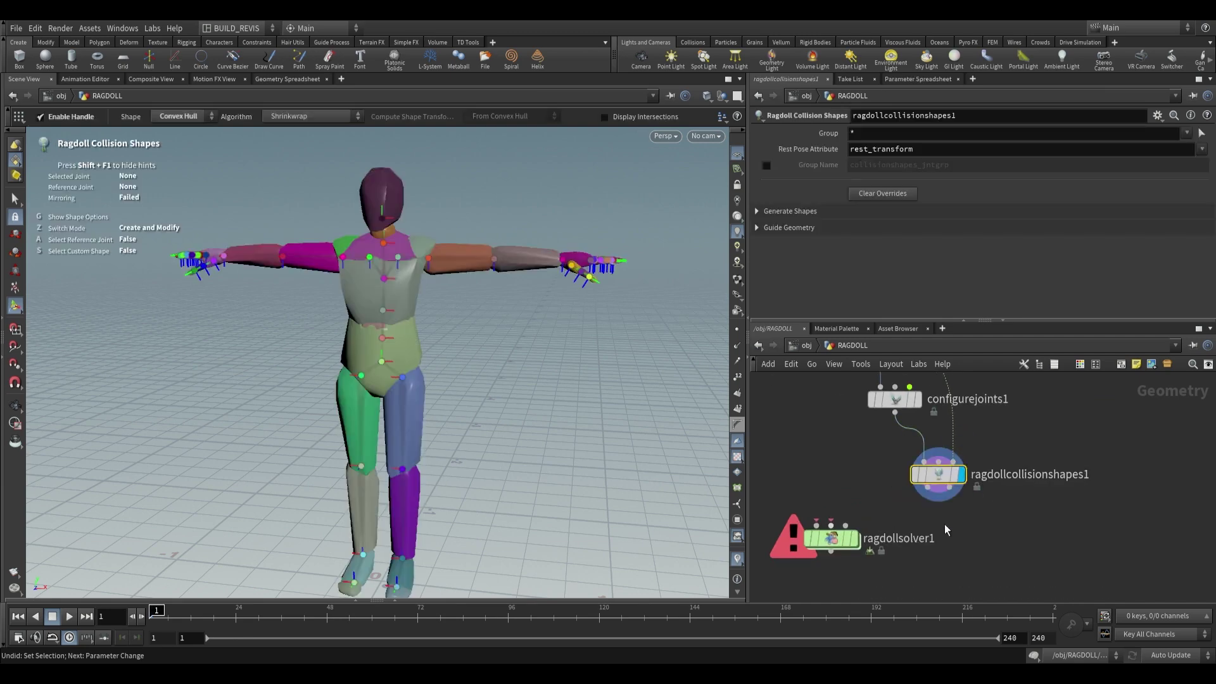
- Turn on Display Intersections for the collision shapes and inspect the overlaps around the shoulders and waist
{"action": "middle_click_drag", "start_coordinate": [948, 527], "coordinate": [977, 495]}
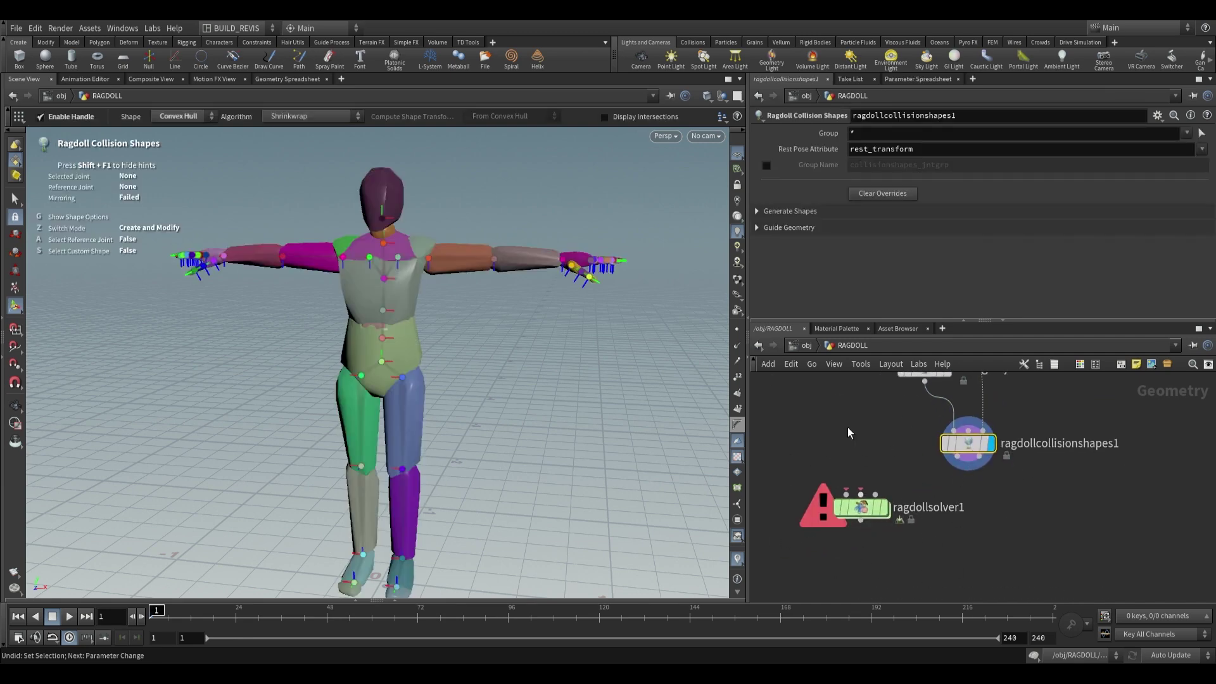
{"action": "left_click_drag", "start_coordinate": [339, 259], "coordinate": [484, 226], "text": "alt"}
{"action": "key", "text": "Return"}
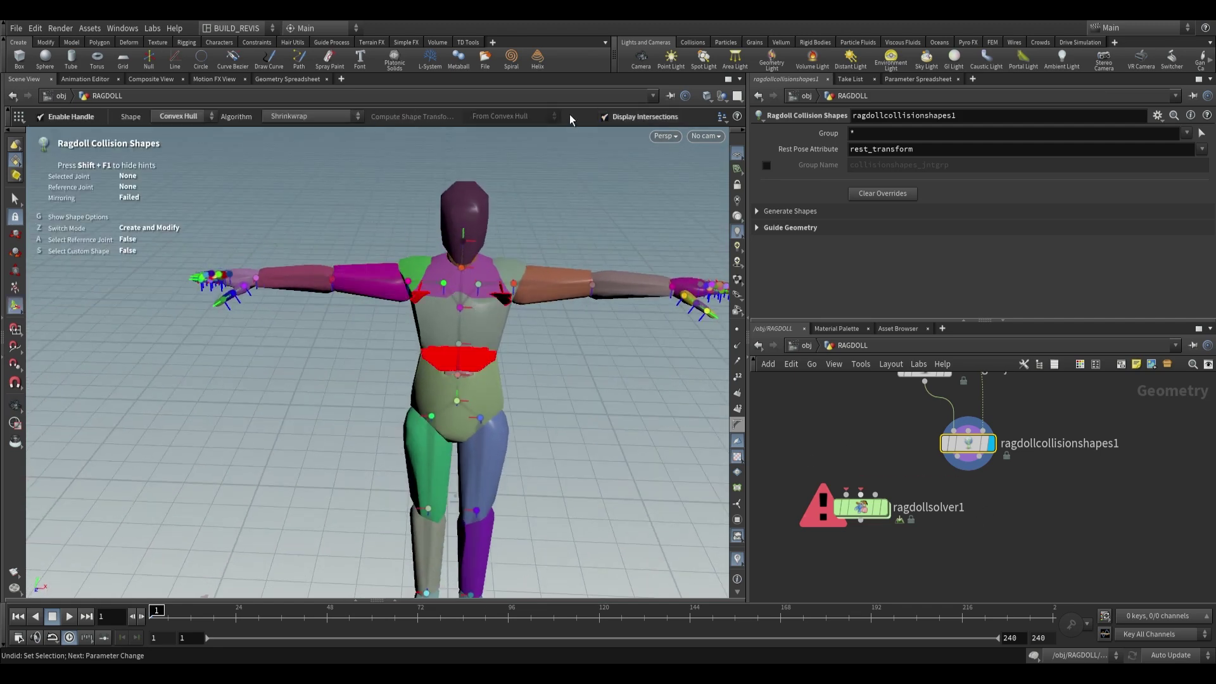
{"action": "left_click_drag", "start_coordinate": [567, 377], "coordinate": [494, 306], "text": "alt"}
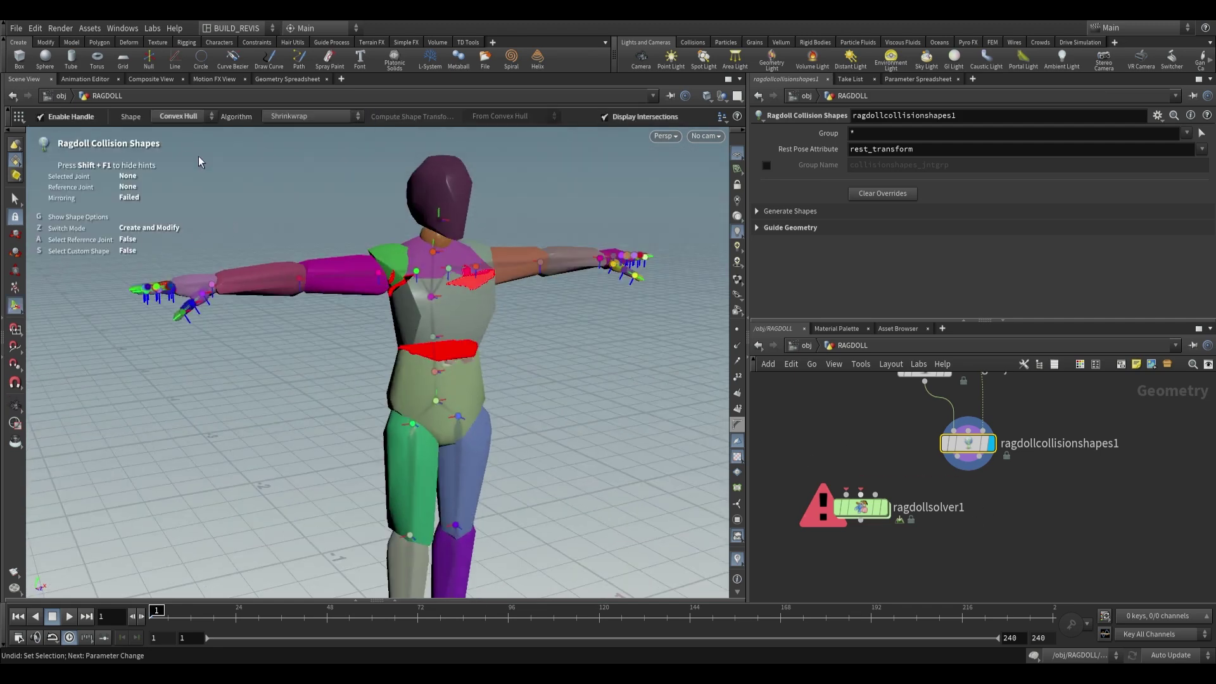
- Keep the shape type at Convex Hull and scale the torso collision shape above the waist to clear its overlap
{"action": "left_click", "coordinate": [181, 121]}
{"action": "left_click", "coordinate": [174, 170]}
{"action": "left_click_drag", "start_coordinate": [507, 349], "coordinate": [463, 394], "text": "alt"}
{"action": "scroll", "coordinate": [464, 353], "scroll_direction": "up", "scroll_amount": 3}
{"action": "left_click", "coordinate": [467, 314]}
{"action": "scroll", "coordinate": [448, 353], "scroll_direction": "up", "scroll_amount": 1}
{"action": "key", "text": "e"}
{"action": "mouse_move", "coordinate": [400, 281]}
{"action": "left_mouse_down"}
{"action": "mouse_move", "coordinate": [394, 268]}
{"action": "mouse_move", "coordinate": [397, 290]}
{"action": "left_mouse_up"}
{"action": "scroll", "coordinate": [373, 336], "scroll_direction": "down", "scroll_amount": 3}
{"action": "left_click_drag", "start_coordinate": [368, 368], "coordinate": [310, 411], "text": "alt"}
{"action": "scroll", "coordinate": [172, 374], "scroll_direction": "up", "scroll_amount": 4}
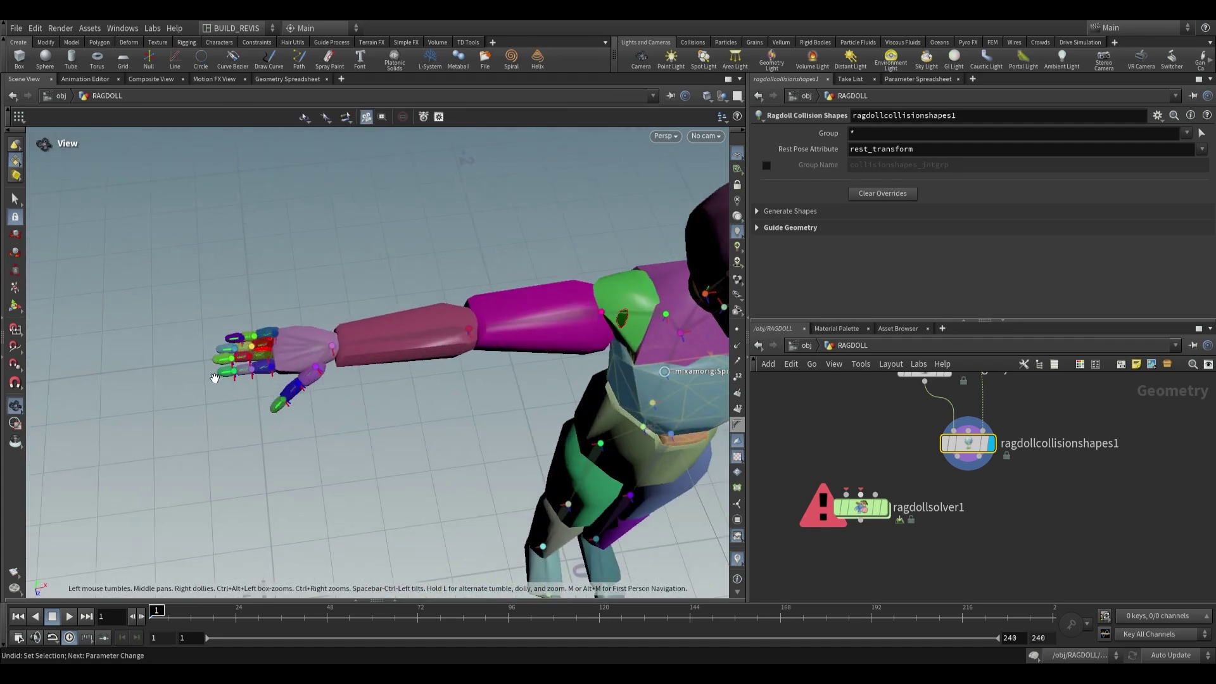
- Merge the convex hulls of the right hand's finger joints, excluding the thumb, with their parents
{"action": "left_click_drag", "start_coordinate": [203, 396], "coordinate": [322, 289], "text": "alt"}
{"action": "scroll", "coordinate": [228, 405], "scroll_direction": "up", "scroll_amount": 3}
{"action": "right_click", "coordinate": [305, 369]}
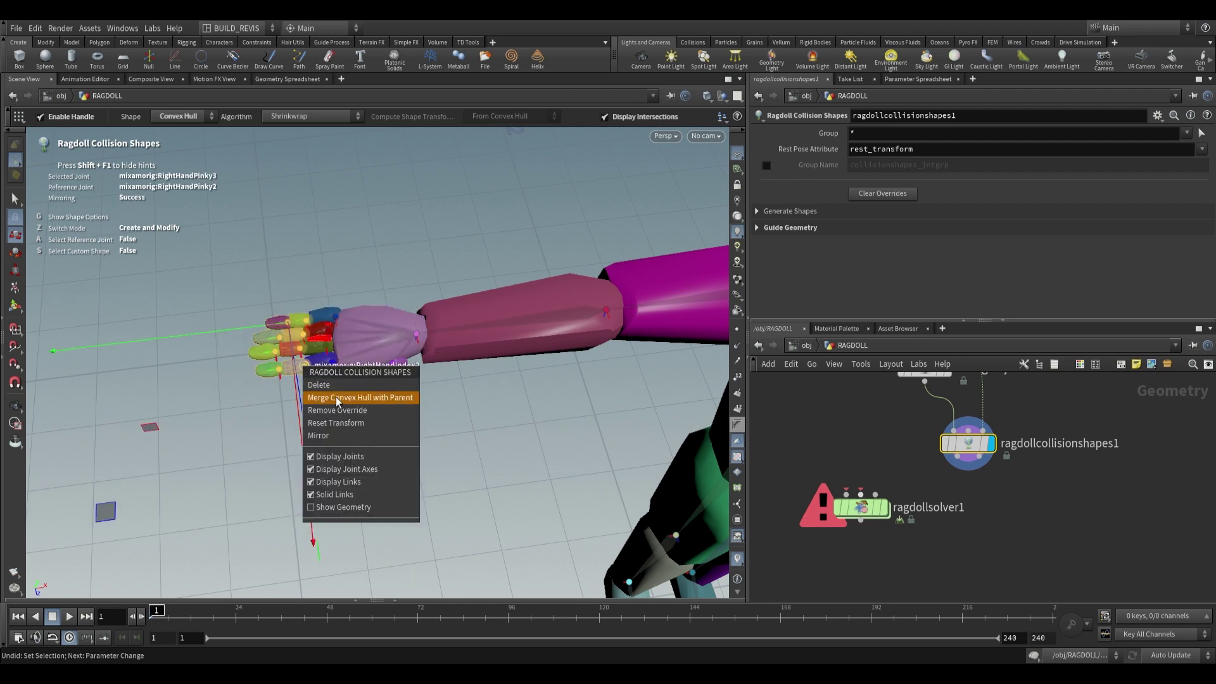
{"action": "left_click", "coordinate": [376, 404]}
{"action": "left_click_drag", "start_coordinate": [325, 408], "coordinate": [313, 383], "text": "alt"}
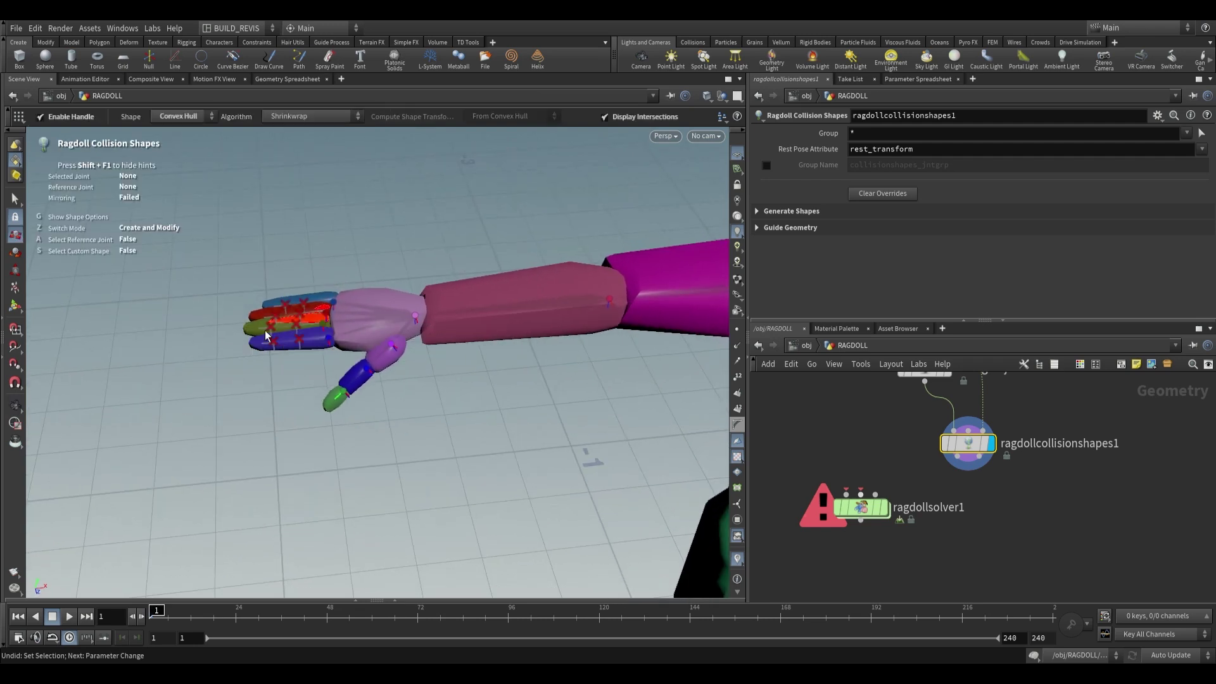
- Merge the convex hulls of the right thumb's outer joints with their parent
{"action": "left_click_drag", "start_coordinate": [287, 453], "coordinate": [380, 380]}
{"action": "right_click", "coordinate": [372, 380]}
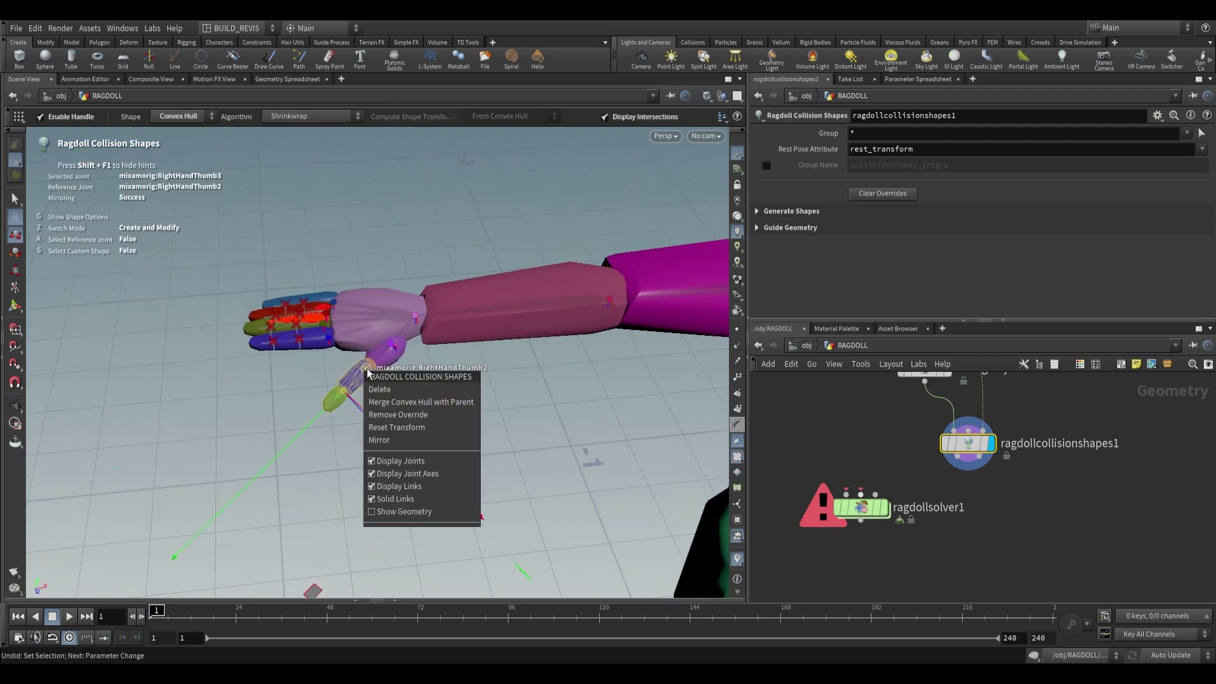
{"action": "left_click", "coordinate": [410, 405]}
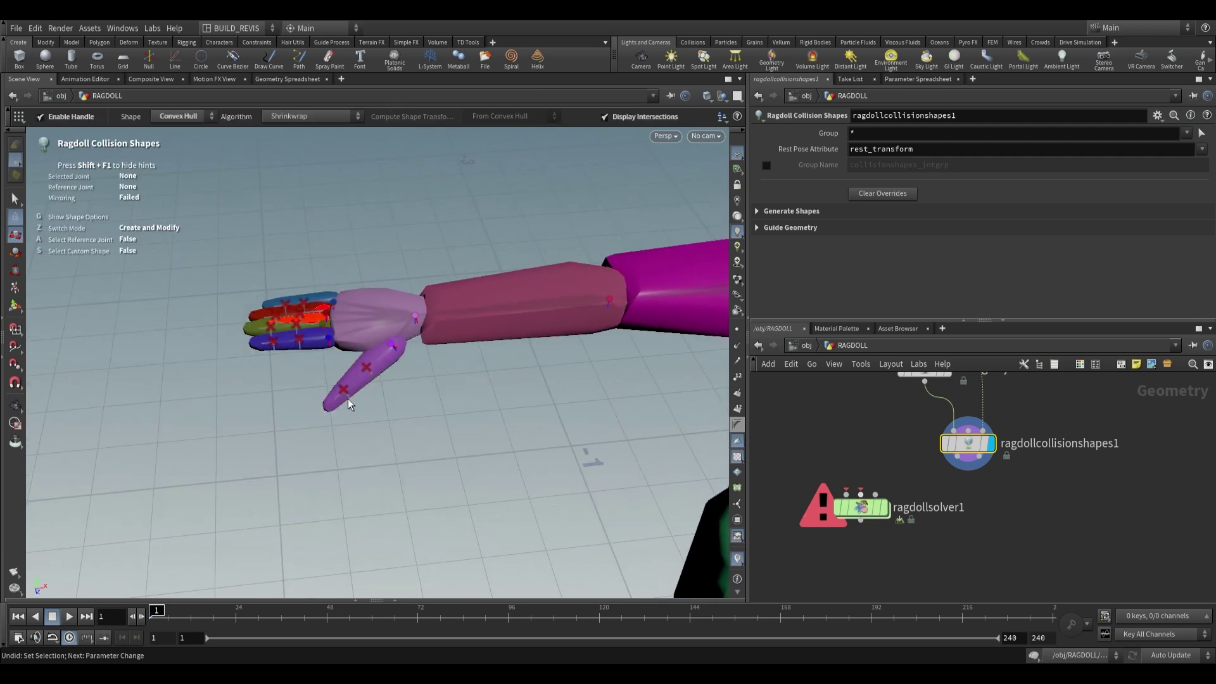
{"action": "key", "text": "Escape"}
{"action": "left_click_drag", "start_coordinate": [453, 426], "coordinate": [421, 394]}
{"action": "key", "text": "Return"}
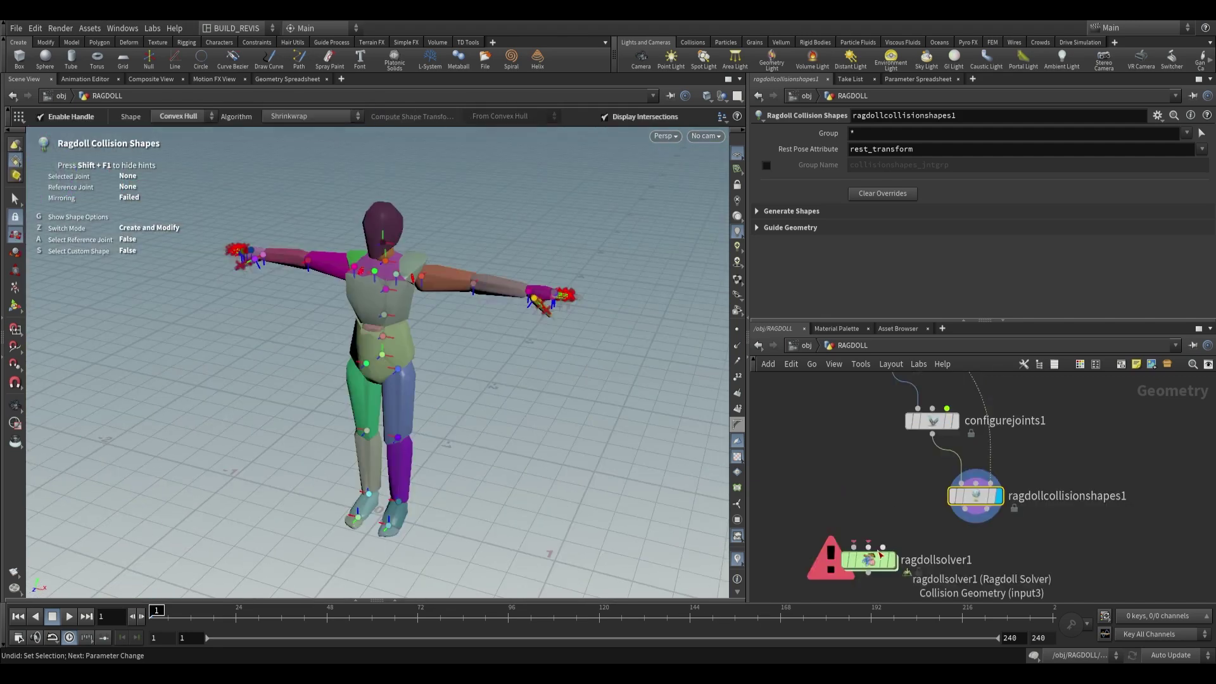
- Place the Ragdoll Solver beneath Ragdoll Collision Shapes and wire that node's two outputs into the solver's first two inputs
{"action": "left_click_drag", "start_coordinate": [879, 554], "coordinate": [950, 586]}
{"action": "middle_click_drag", "start_coordinate": [991, 553], "coordinate": [958, 497]}
{"action": "scroll", "coordinate": [957, 497], "scroll_direction": "down", "scroll_amount": 2}
{"action": "left_click_drag", "start_coordinate": [942, 448], "coordinate": [932, 446]}
{"action": "middle_click_drag", "start_coordinate": [934, 467], "coordinate": [922, 472]}
{"action": "left_click", "coordinate": [911, 462]}
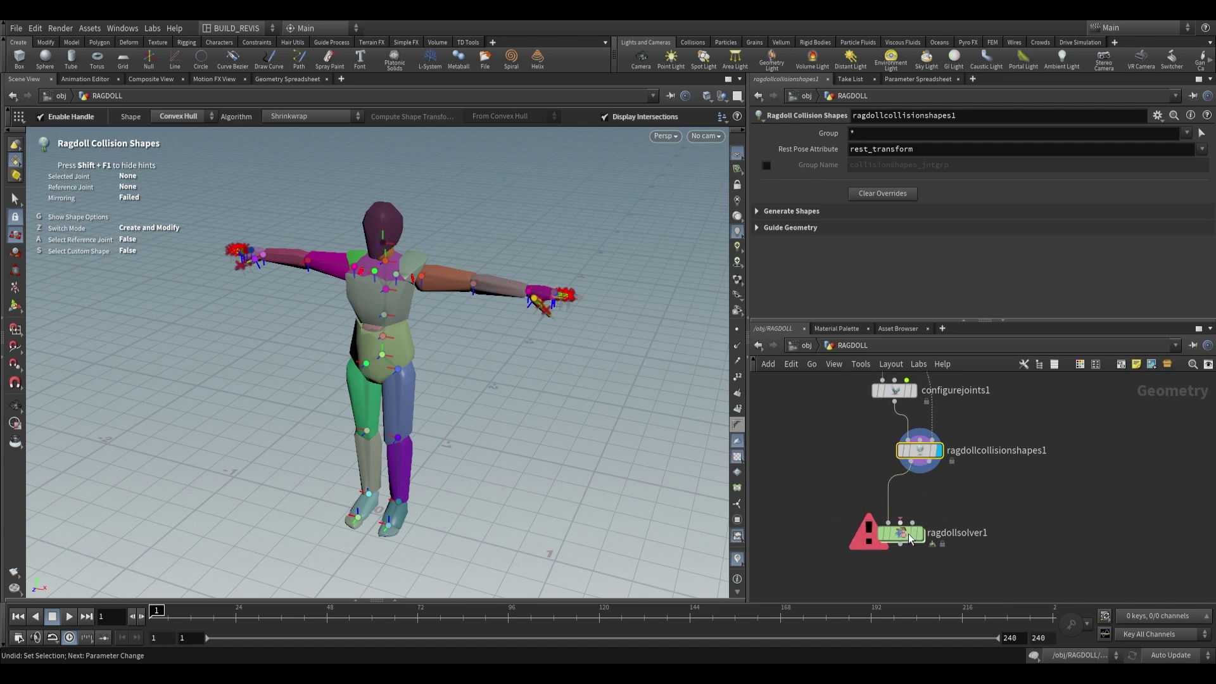
{"action": "scroll", "coordinate": [920, 482], "scroll_direction": "up", "scroll_amount": 2}
{"action": "left_click", "coordinate": [935, 450]}
{"action": "left_click", "coordinate": [928, 534]}
- Display and select the Ragdoll Solver node, and reset its simulation
{"action": "left_click", "coordinate": [959, 550]}
{"action": "left_click", "coordinate": [929, 550]}
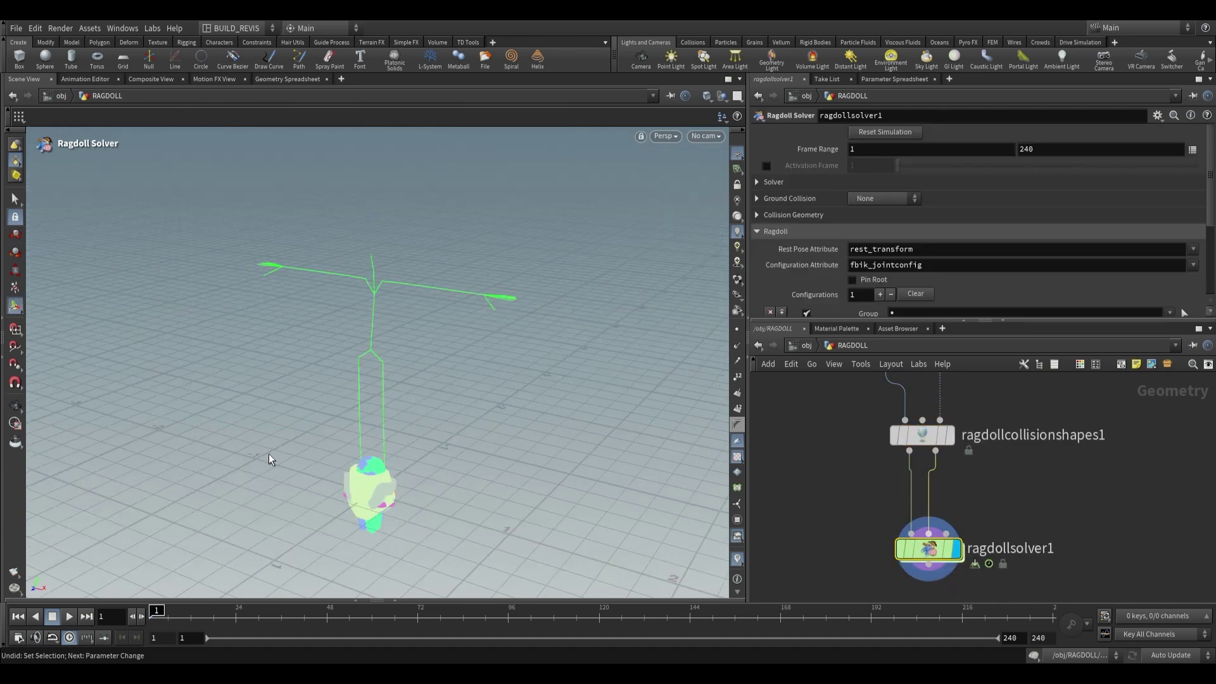
{"action": "left_click", "coordinate": [868, 135]}
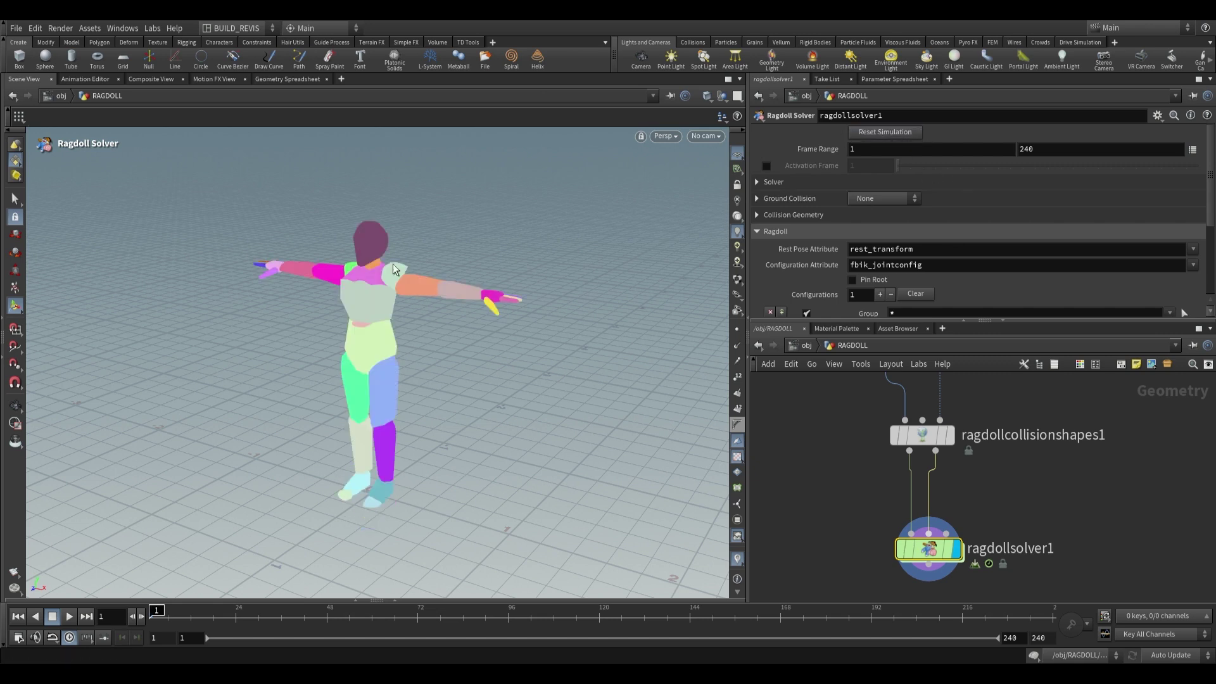
{"action": "key", "text": "Escape"}
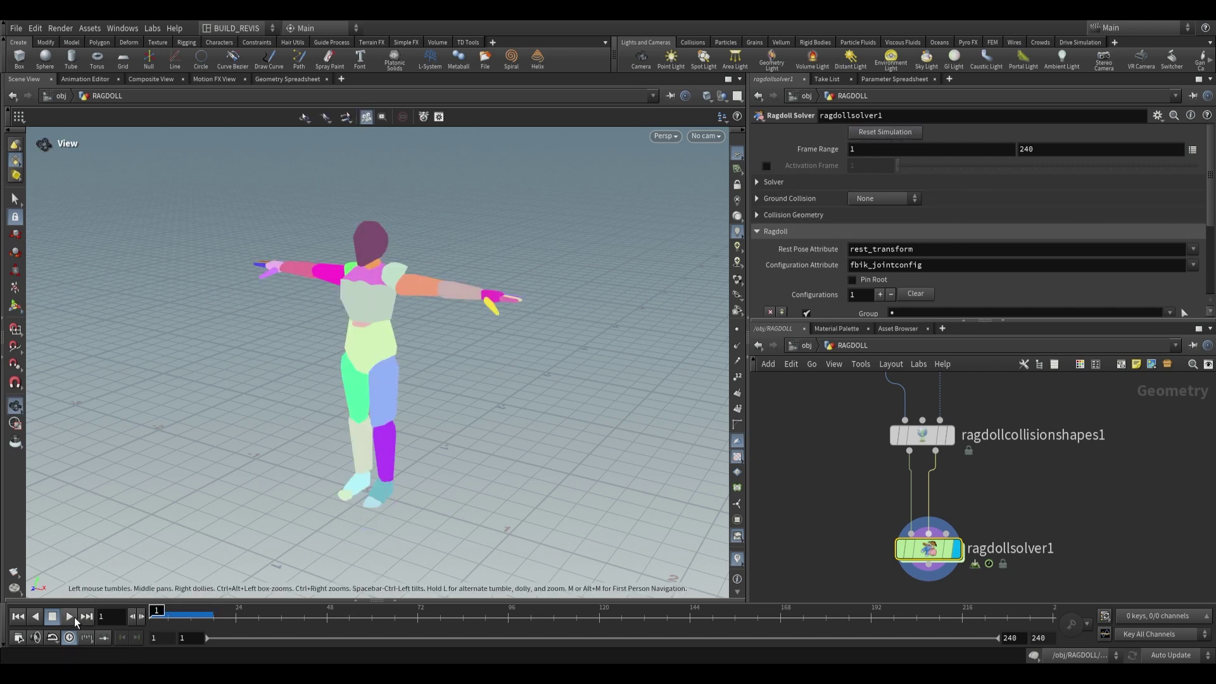
- Set the Ragdoll Solver's ground collision to Ground Plane and play the simulation
{"action": "left_click", "coordinate": [71, 618]}
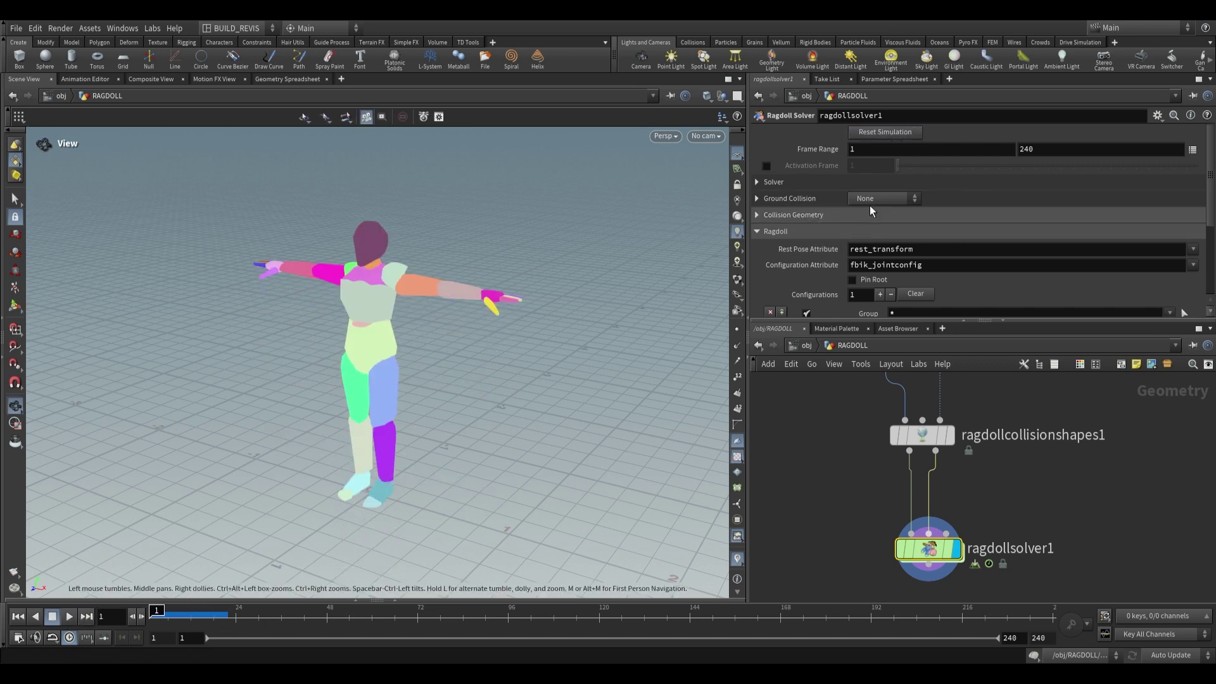
{"action": "left_click", "coordinate": [876, 223]}
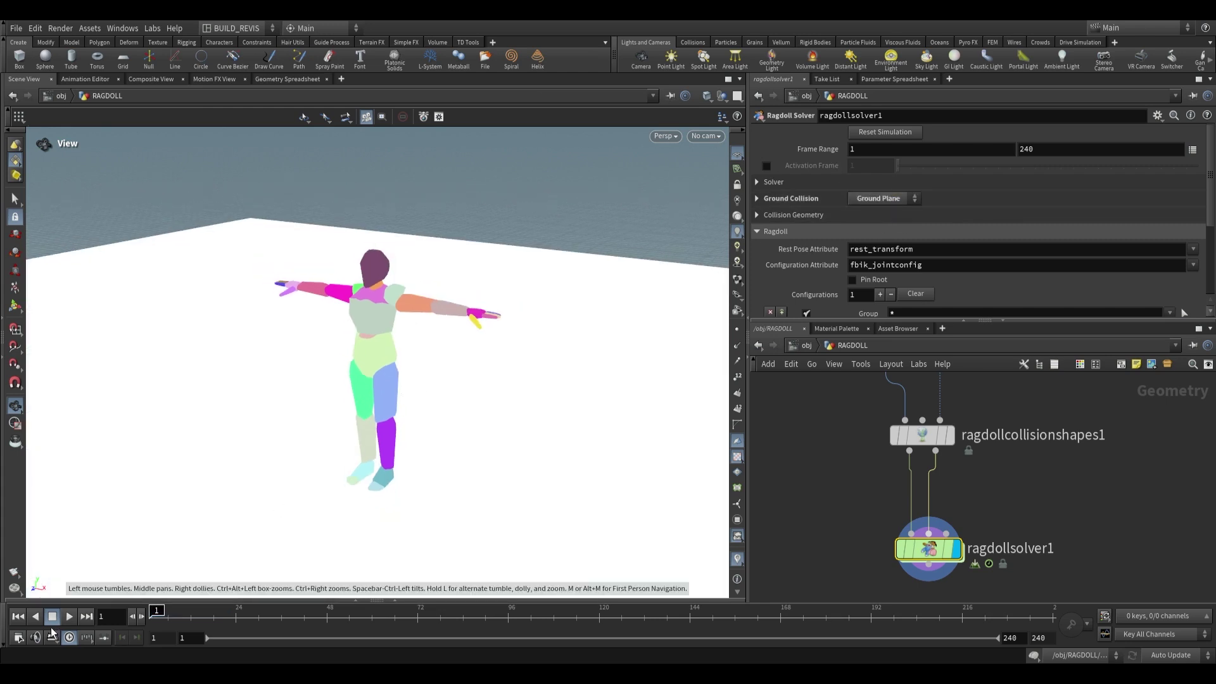
{"action": "left_click", "coordinate": [67, 619]}
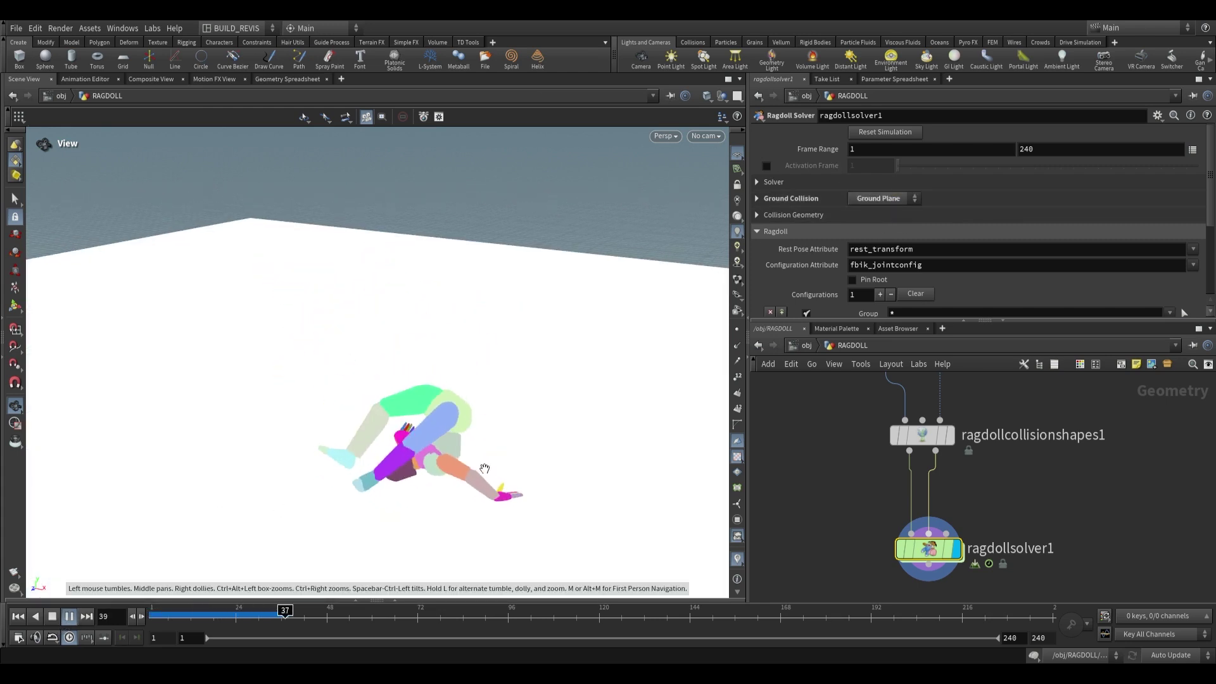
- Inspect the ragdoll's fall onto the ground plane from several angles while scrubbing the timeline, and return to frame 1
{"action": "left_click_drag", "start_coordinate": [532, 460], "coordinate": [545, 425]}
{"action": "scroll", "coordinate": [458, 450], "scroll_direction": "up", "scroll_amount": 3}
{"action": "left_click_drag", "start_coordinate": [506, 609], "coordinate": [387, 607]}
{"action": "left_click_drag", "start_coordinate": [523, 459], "coordinate": [529, 434]}
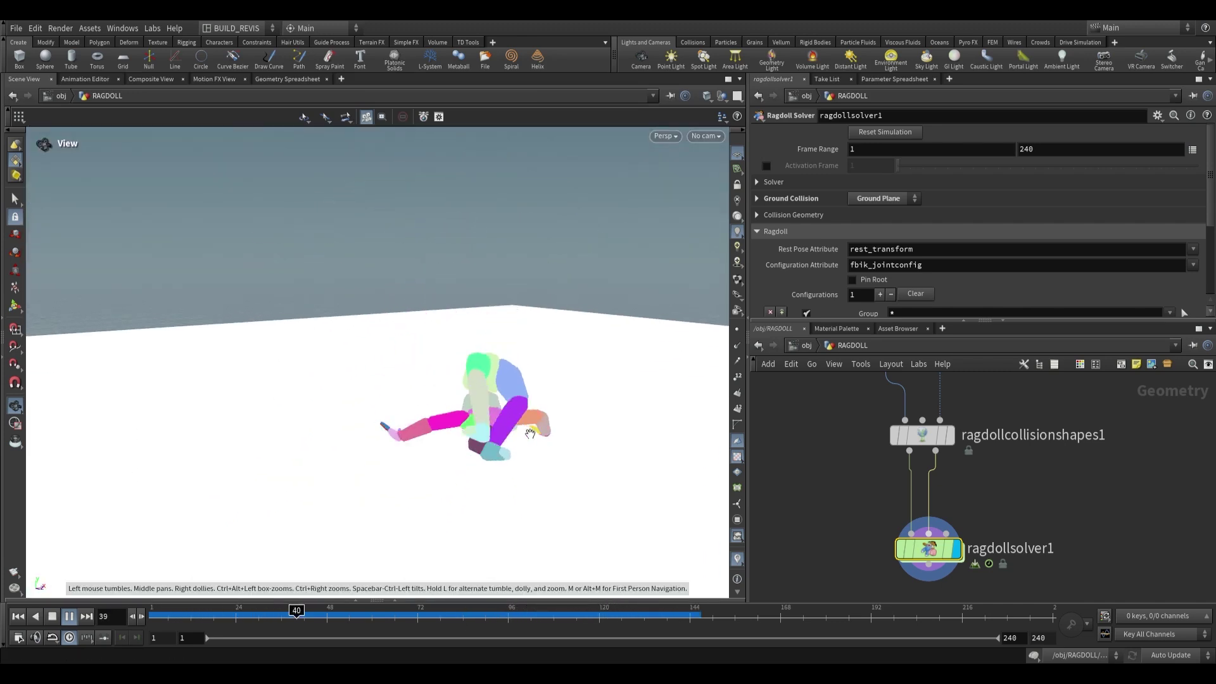
{"action": "mouse_move", "coordinate": [221, 623]}
{"action": "left_mouse_down"}
{"action": "mouse_move", "coordinate": [155, 622]}
{"action": "mouse_move", "coordinate": [221, 622]}
{"action": "left_mouse_up"}
{"action": "left_click_drag", "start_coordinate": [497, 383], "coordinate": [544, 396]}
{"action": "scroll", "coordinate": [857, 437], "scroll_direction": "down", "scroll_amount": 3}
{"action": "middle_click_drag", "start_coordinate": [861, 424], "coordinate": [870, 526]}
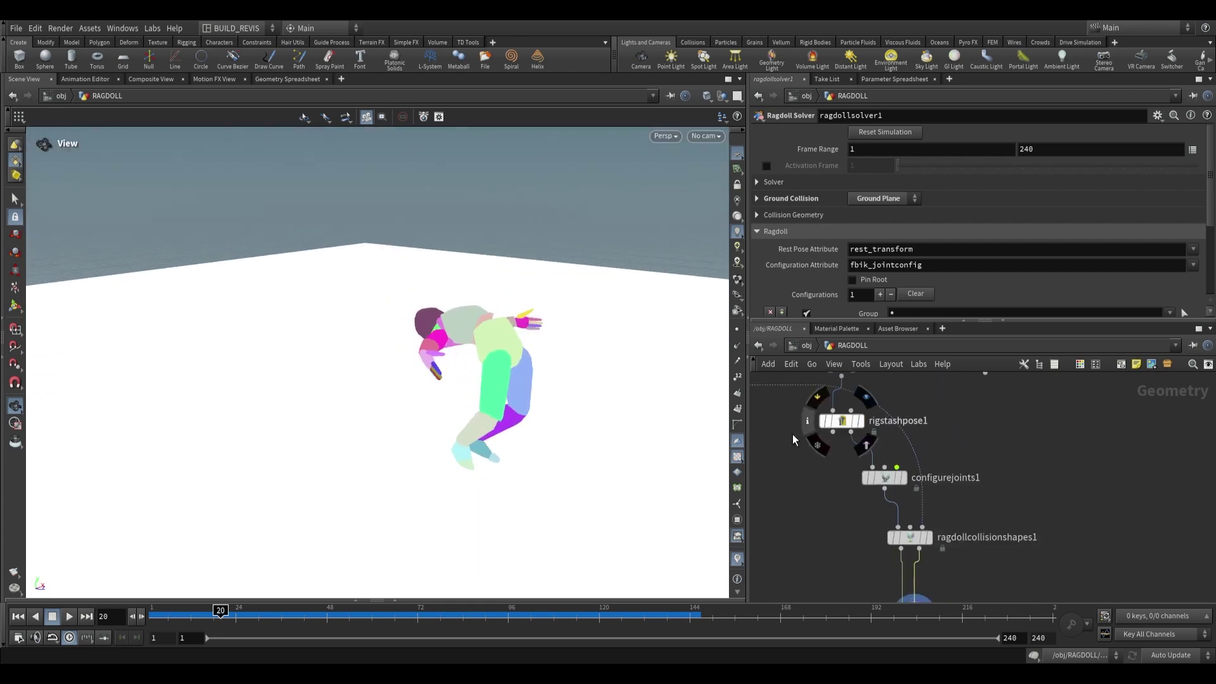
{"action": "scroll", "coordinate": [909, 480], "scroll_direction": "up", "scroll_amount": 1}
{"action": "left_click", "coordinate": [157, 616]}
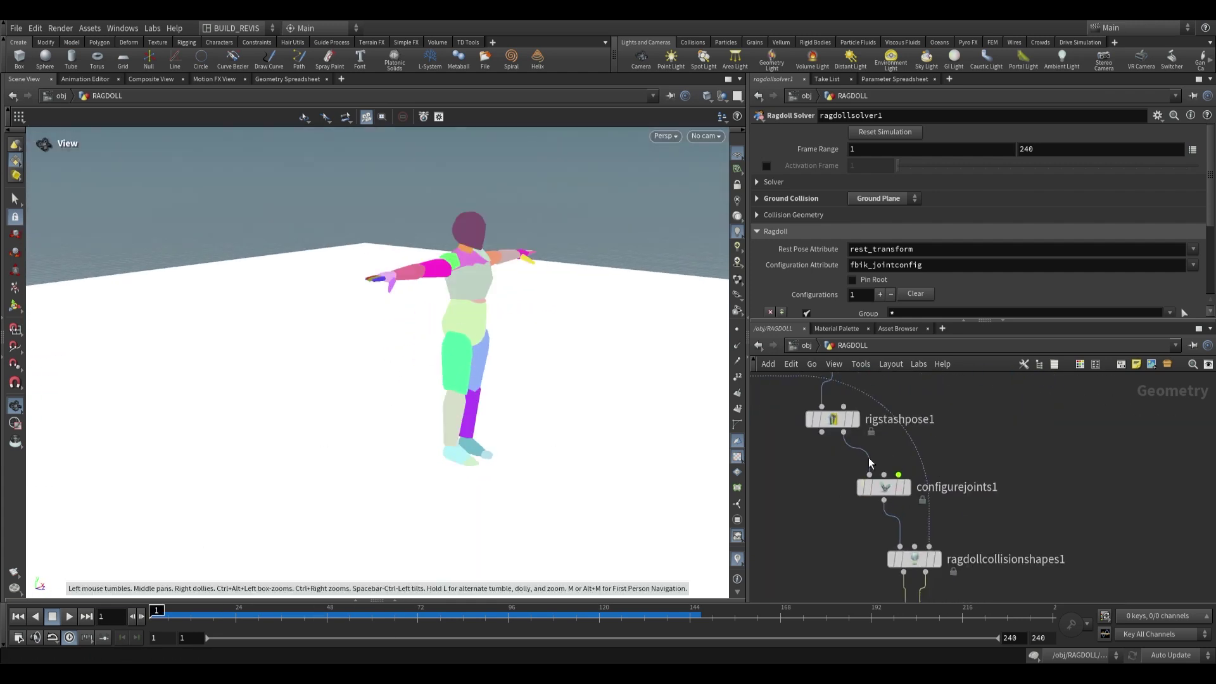
- Display the ANIMATION_SKELETON null, scrub through its animation and return to frame 1
{"action": "scroll", "coordinate": [950, 453], "scroll_direction": "down", "scroll_amount": 3}
{"action": "middle_click_drag", "start_coordinate": [956, 476], "coordinate": [915, 446]}
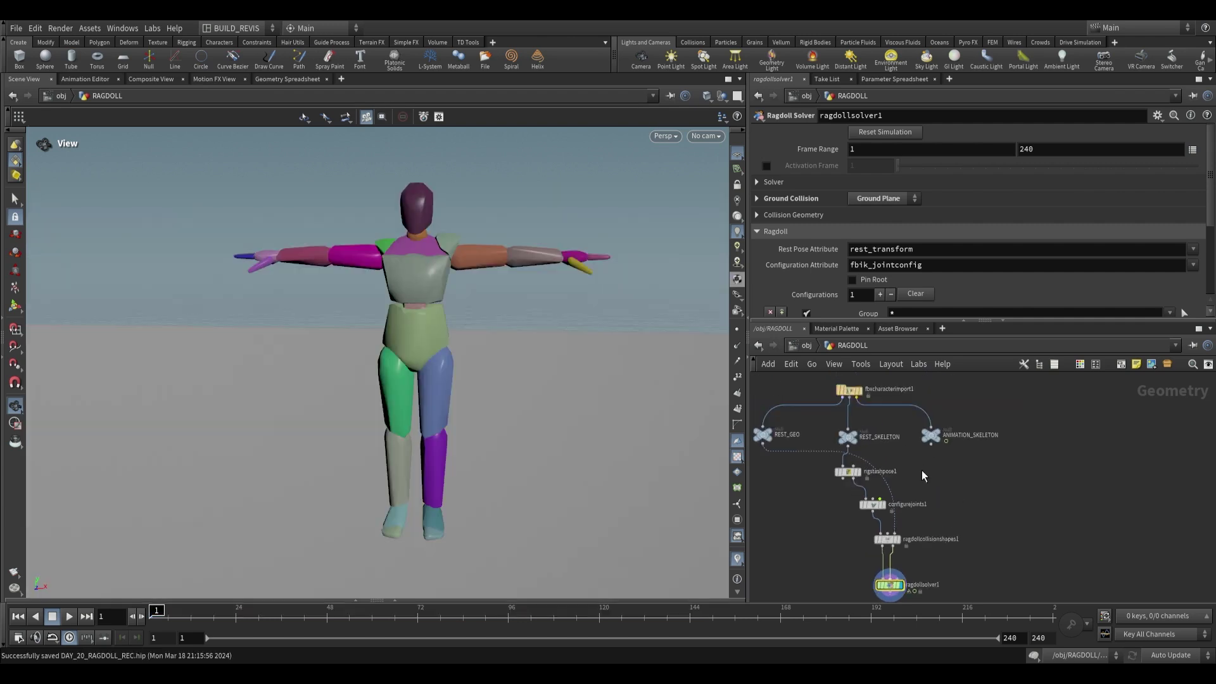
{"action": "scroll", "coordinate": [922, 470], "scroll_direction": "up", "scroll_amount": 1}
{"action": "left_click", "coordinate": [942, 430]}
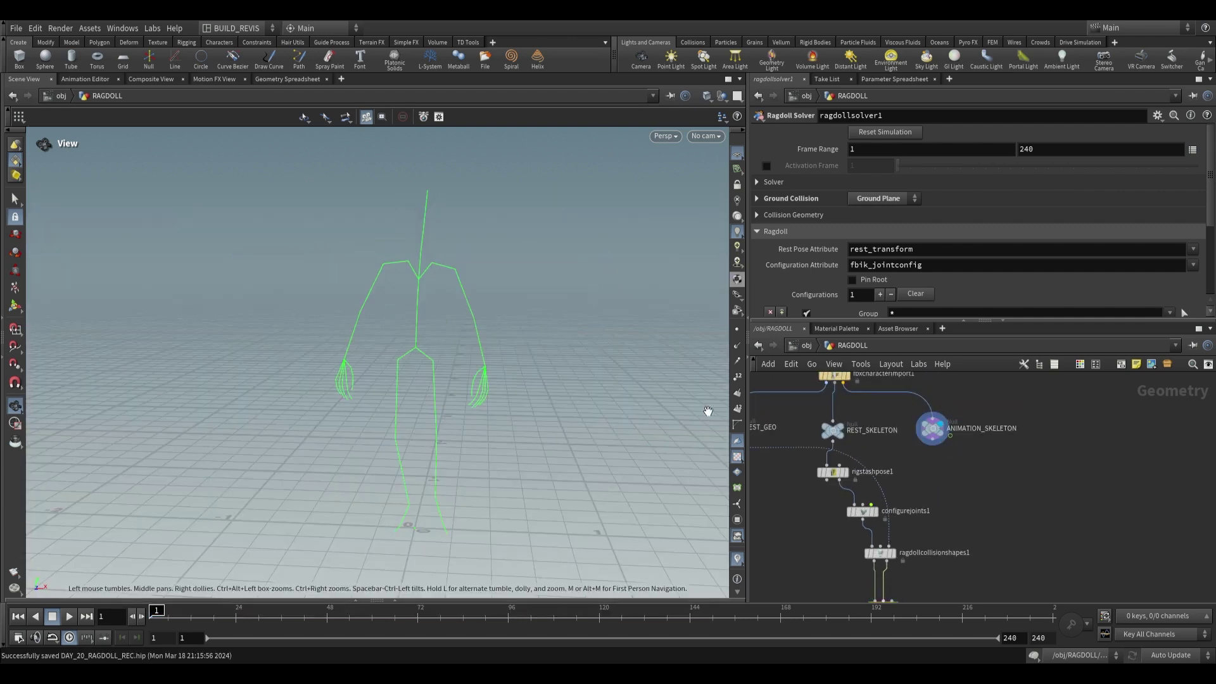
{"action": "left_click_drag", "start_coordinate": [161, 609], "coordinate": [279, 622]}
{"action": "key", "text": "ctrl+Up"}
- Display the Ragdoll Solver again, play the simulation and rewind to the start
{"action": "middle_click_drag", "start_coordinate": [921, 592], "coordinate": [912, 506]}
{"action": "scroll", "coordinate": [912, 506], "scroll_direction": "up", "scroll_amount": 3}
{"action": "left_click", "coordinate": [863, 495]}
{"action": "scroll", "coordinate": [880, 428], "scroll_direction": "down", "scroll_amount": 1}
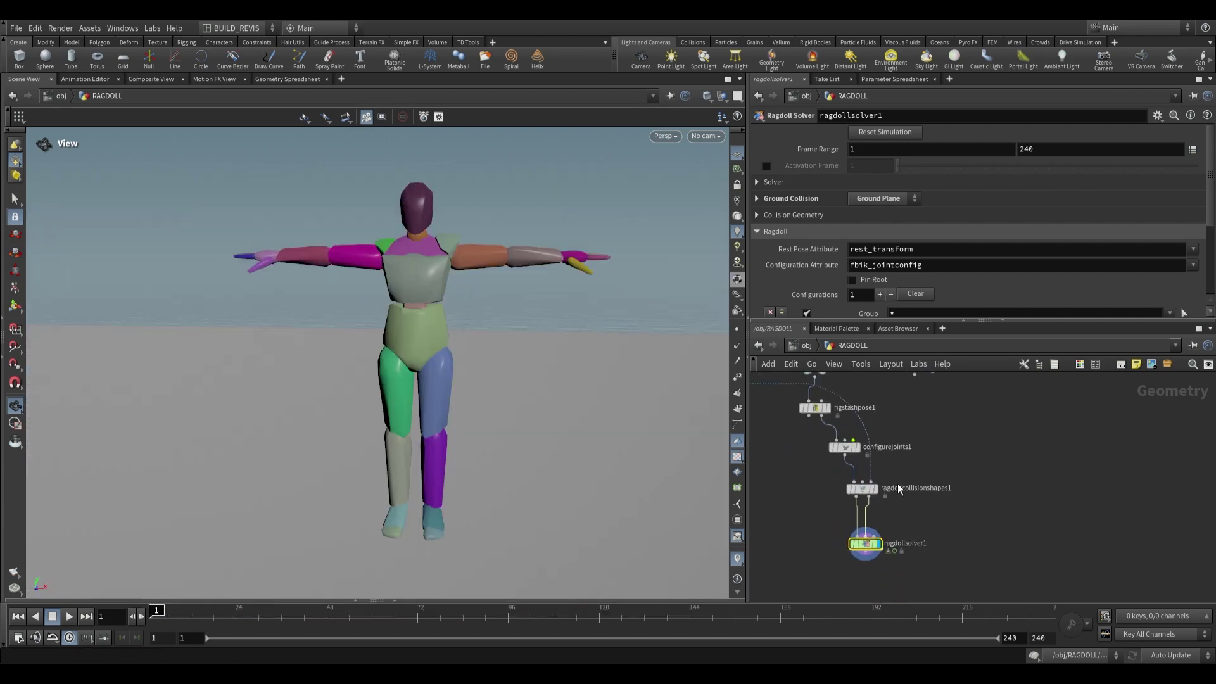
{"action": "left_click", "coordinate": [69, 617]}
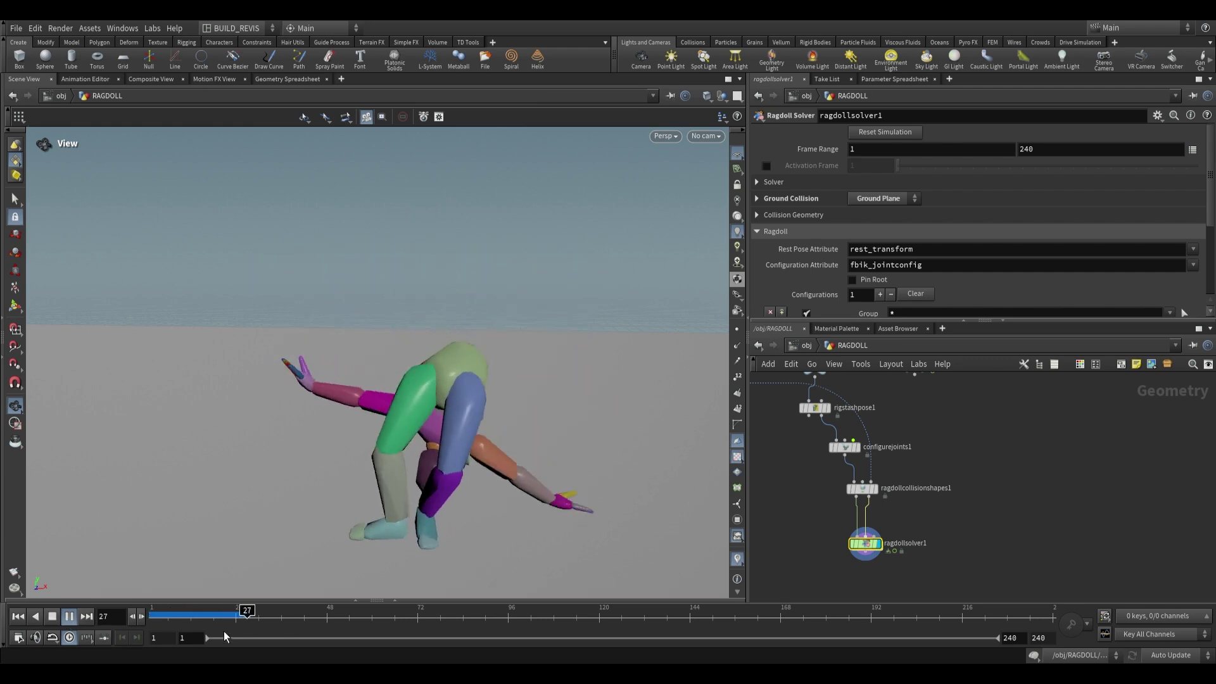
{"action": "left_click", "coordinate": [18, 616]}
- Display the ANIMATION_SKELETON null and move it farther away from the rest skeleton's node chain
{"action": "left_click_drag", "start_coordinate": [388, 325], "coordinate": [360, 399]}
{"action": "middle_click_drag", "start_coordinate": [935, 409], "coordinate": [946, 471]}
{"action": "scroll", "coordinate": [922, 454], "scroll_direction": "up", "scroll_amount": 1}
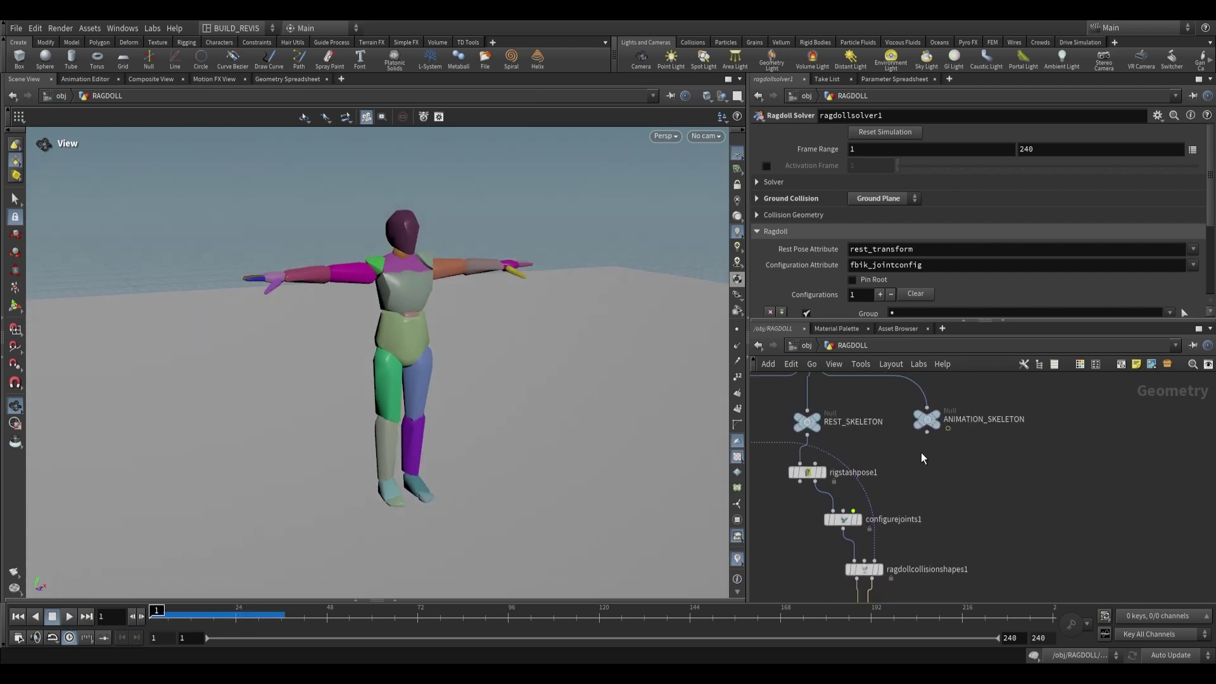
{"action": "left_click", "coordinate": [935, 416]}
{"action": "left_click_drag", "start_coordinate": [929, 419], "coordinate": [986, 418]}
{"action": "middle_click_drag", "start_coordinate": [969, 458], "coordinate": [973, 462]}
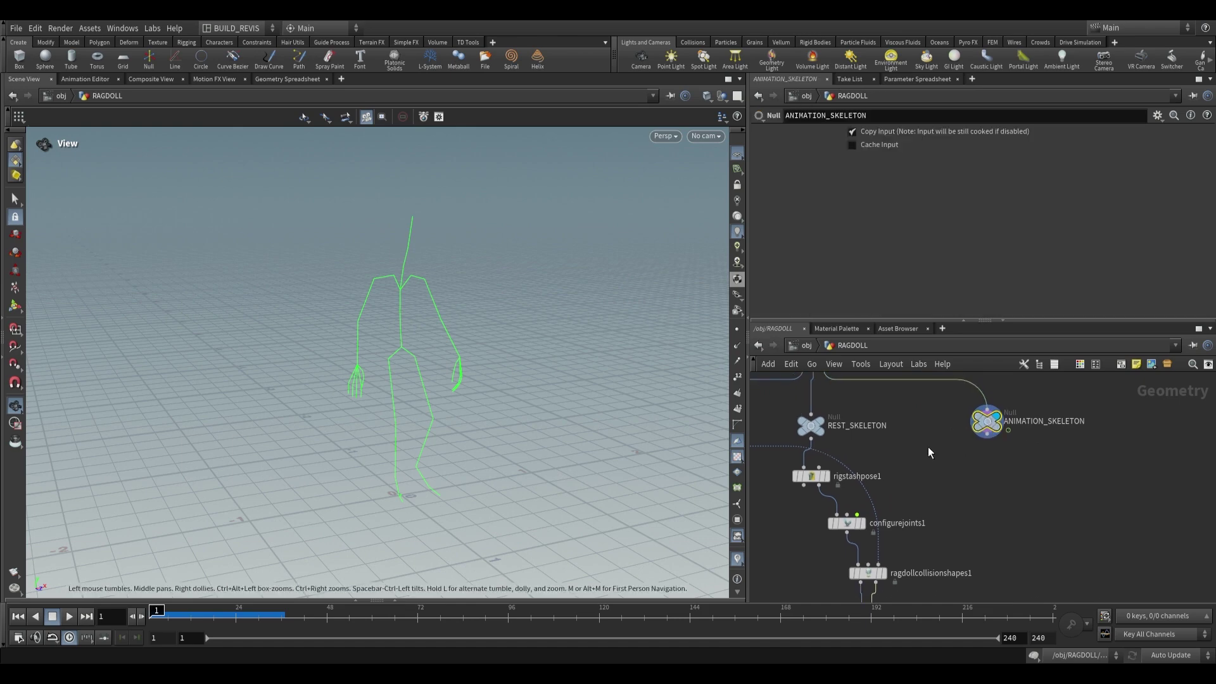
- Add a MotionClip node beneath ANIMATION_SKELETON, wired to its output, and display it
{"action": "scroll", "coordinate": [1004, 500], "scroll_direction": "up", "scroll_amount": 1}
{"action": "key", "text": "Tab"}
{"action": "type", "text": "motio"}
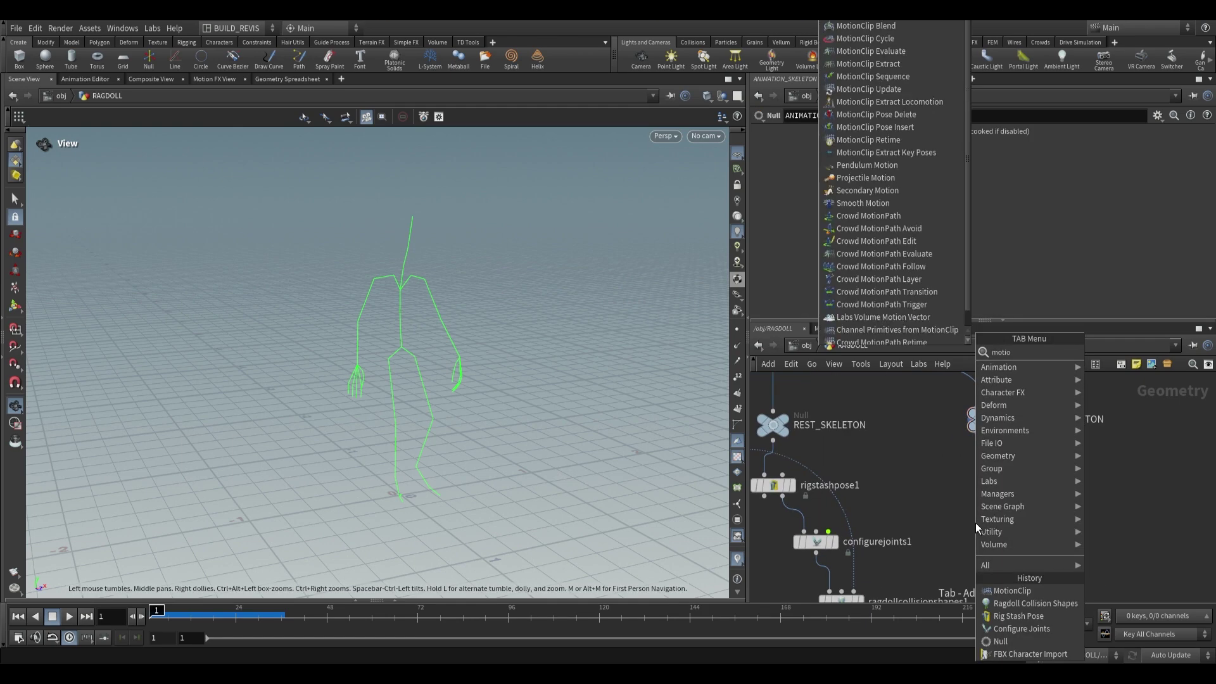
{"action": "type", "text": "n"}
{"action": "key", "text": "Return"}
{"action": "left_click", "coordinate": [983, 510]}
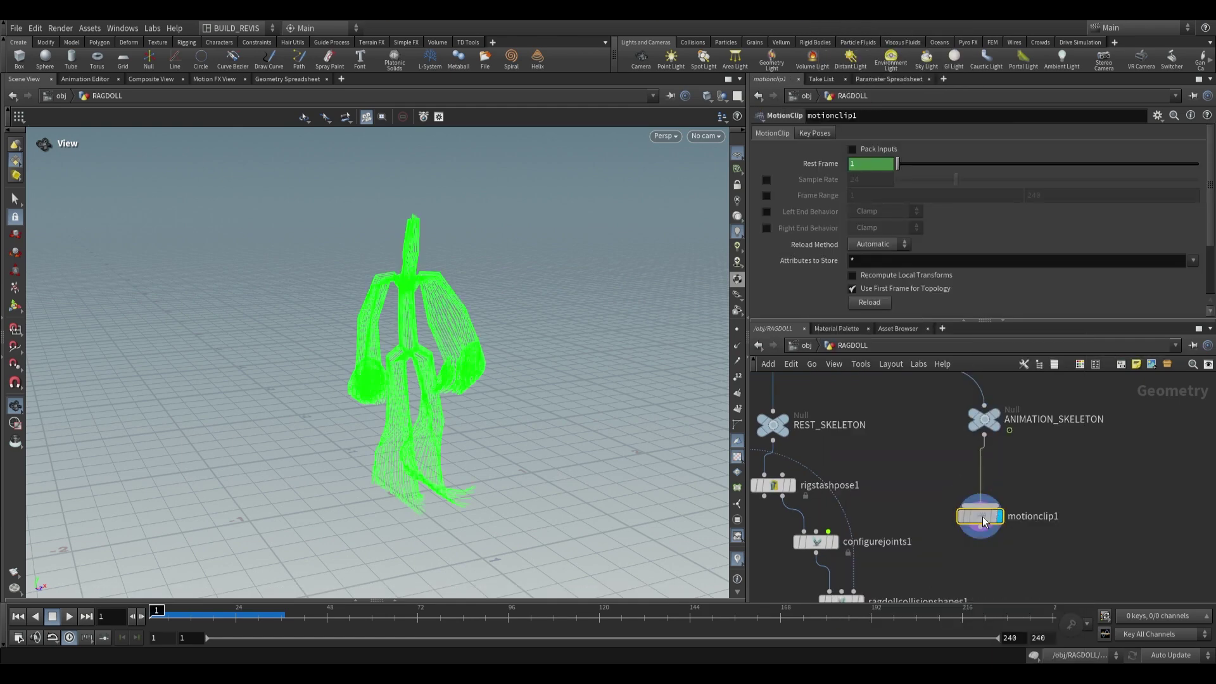
{"action": "left_click_drag", "start_coordinate": [986, 512], "coordinate": [986, 486]}
- Enable the MotionClip's frame range, delete its channels and set the range to 1–34
{"action": "left_click", "coordinate": [765, 196]}
{"action": "right_click", "coordinate": [838, 195]}
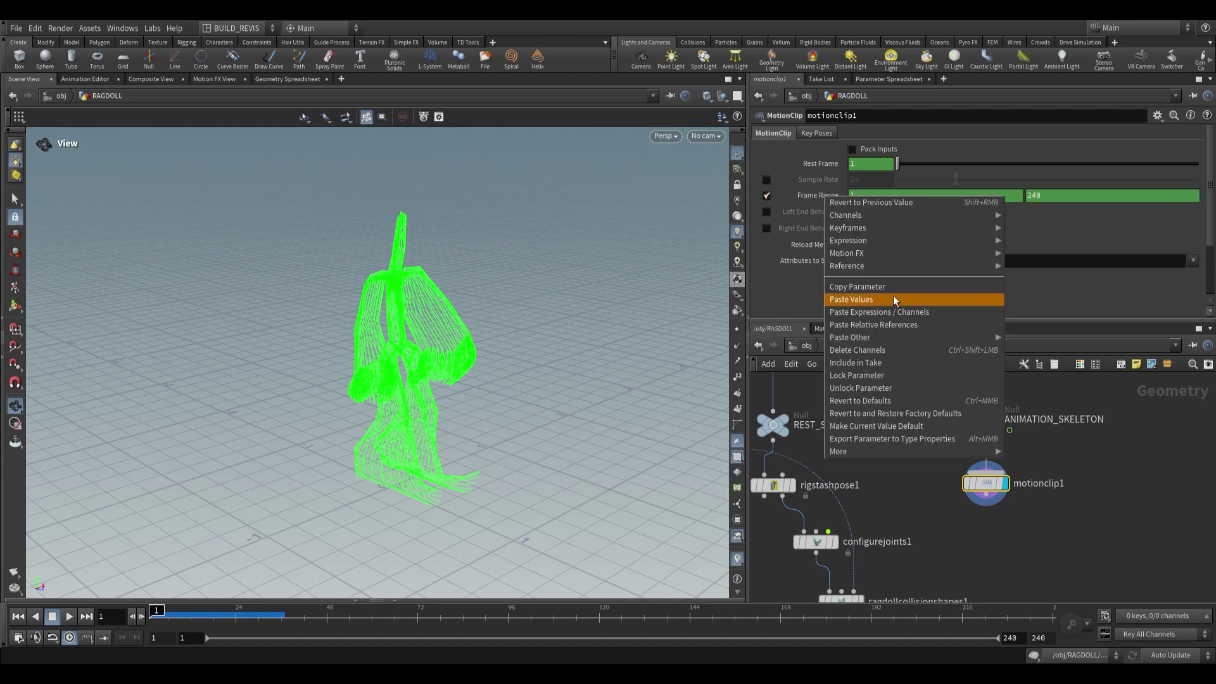
{"action": "left_click", "coordinate": [866, 353]}
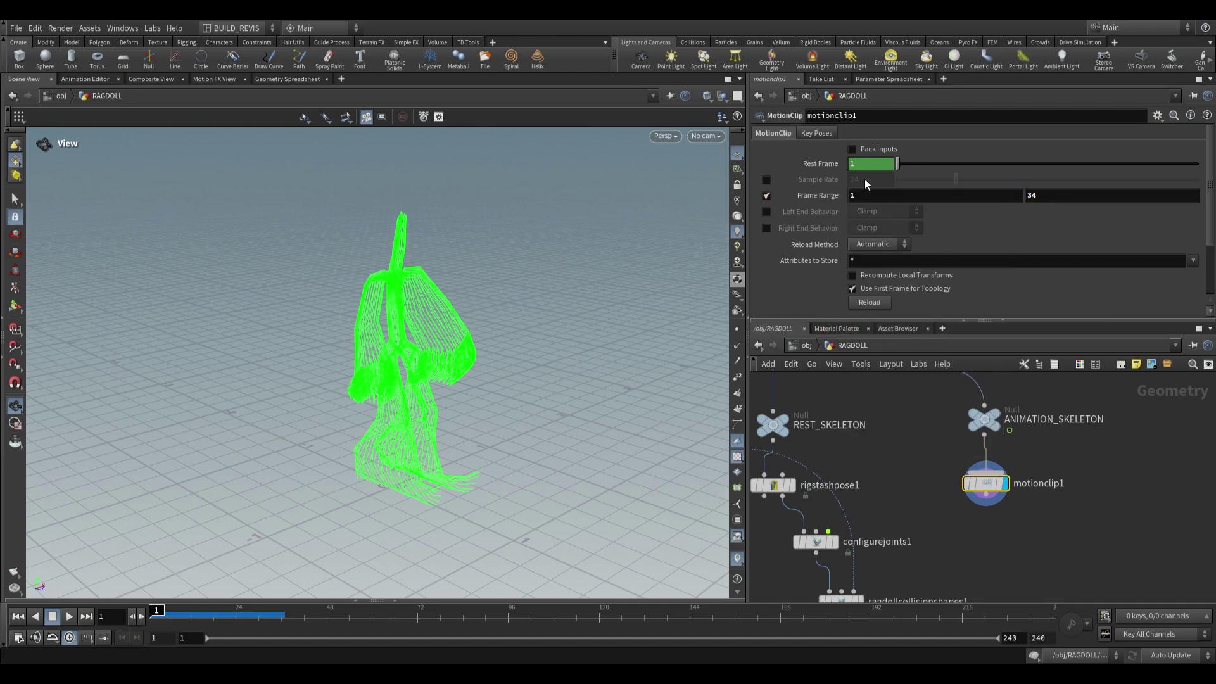
- Add and display a MotionClip Evaluate node beneath the MotionClip, with its end behavior set to Loop
{"action": "key", "text": "Tab"}
{"action": "type", "text": "motionclipev"}
{"action": "key", "text": "Return"}
{"action": "left_click", "coordinate": [982, 522]}
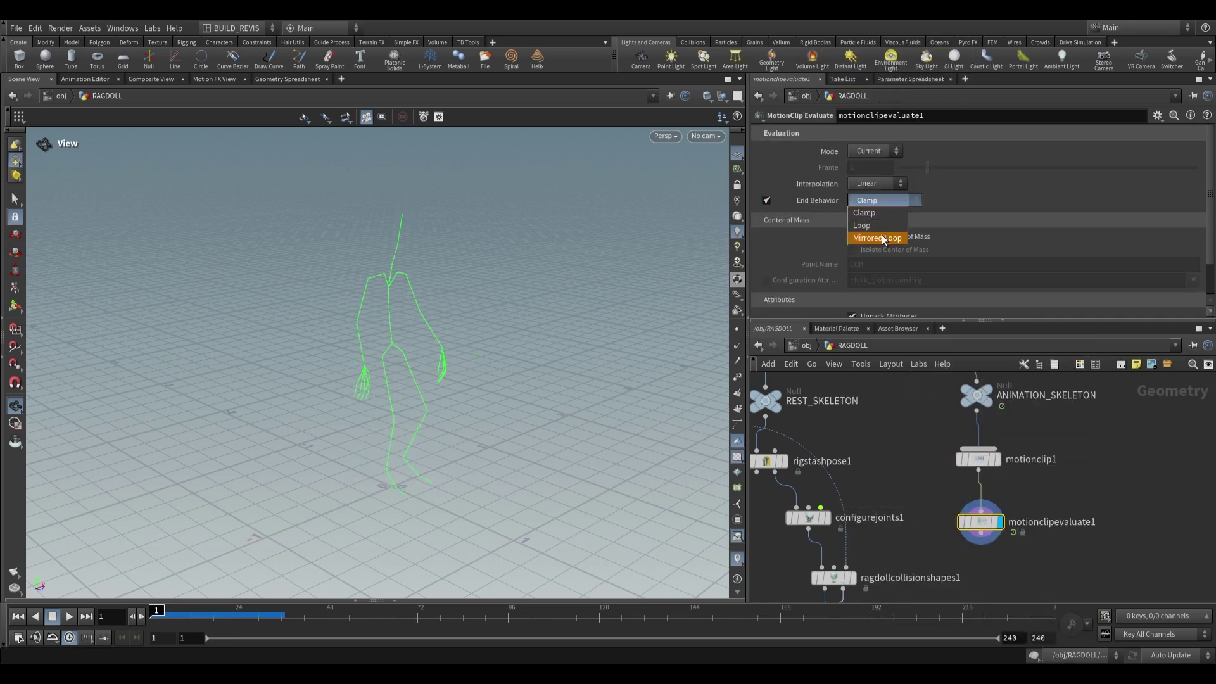
{"action": "key", "text": "Up"}
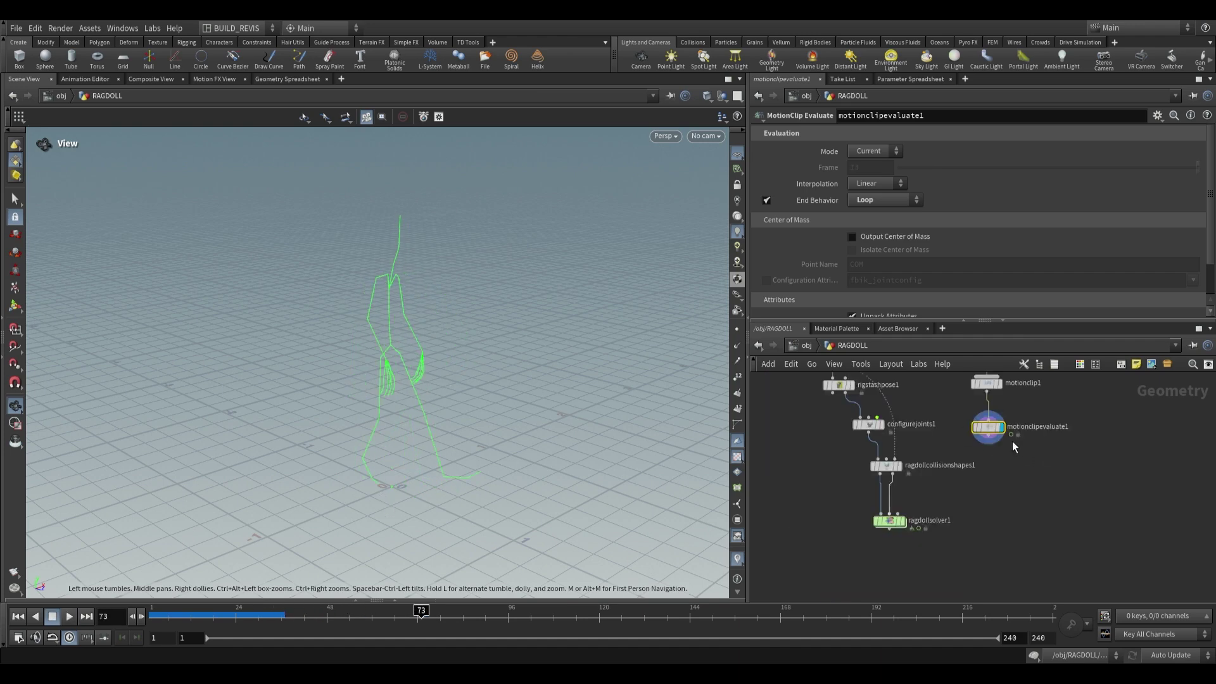
- Move the Ragdoll Solver lower in the network and display it at frame 1
{"action": "scroll", "coordinate": [918, 504], "scroll_direction": "up", "scroll_amount": 3}
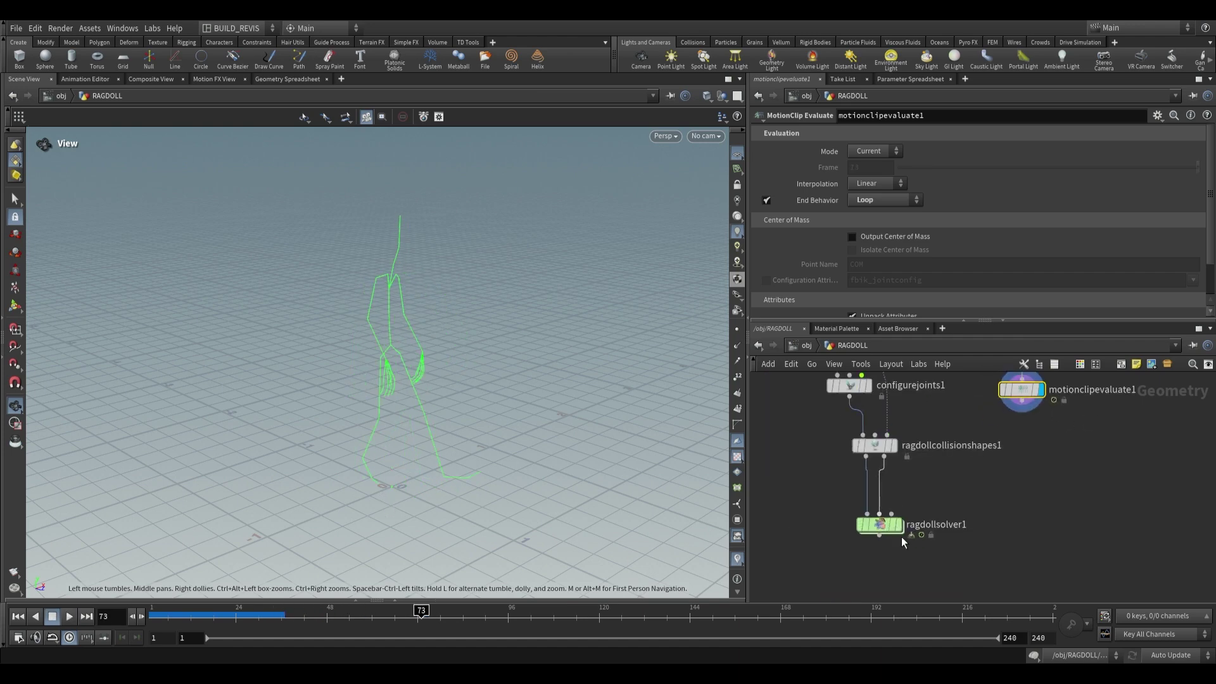
{"action": "left_click", "coordinate": [900, 526]}
{"action": "left_click_drag", "start_coordinate": [886, 523], "coordinate": [887, 548]}
{"action": "left_click", "coordinate": [889, 552]}
{"action": "key", "text": "ctrl+Up"}
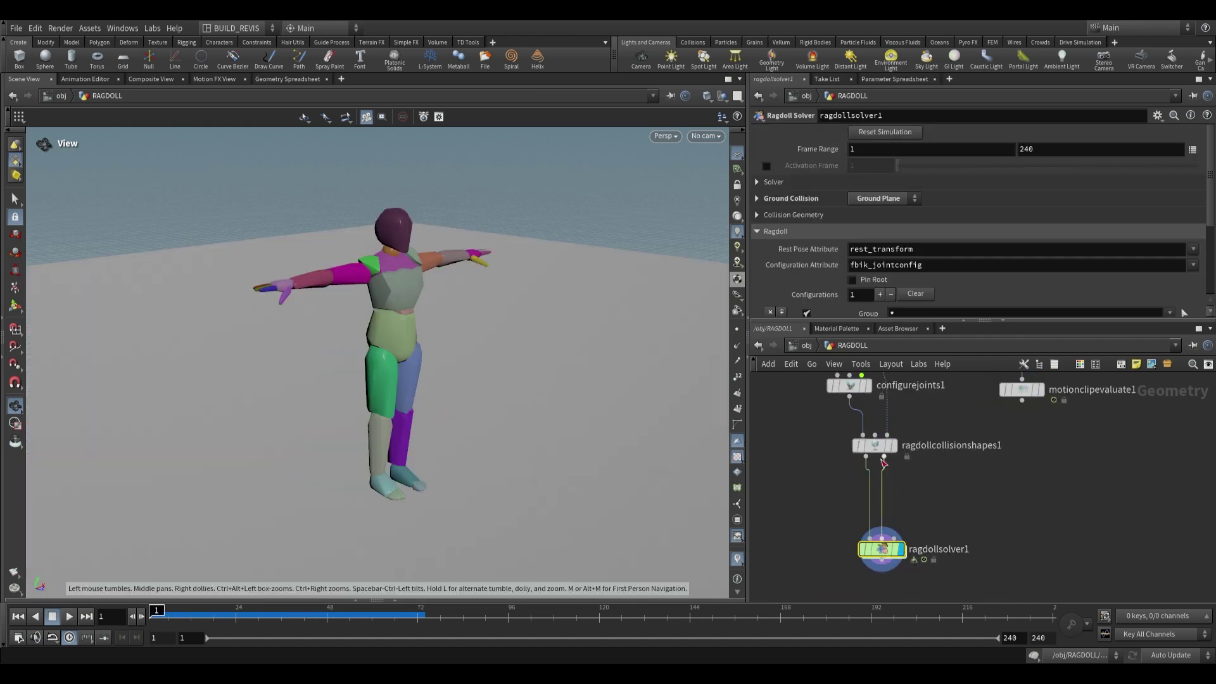
- Add and display a Skeleton Blend node fed by Ragdoll Collision Shapes' first output and the MotionClip Evaluate output
{"action": "scroll", "coordinate": [883, 469], "scroll_direction": "up", "scroll_amount": 1}
{"action": "middle_click_drag", "start_coordinate": [955, 491], "coordinate": [944, 503]}
{"action": "scroll", "coordinate": [946, 504], "scroll_direction": "down", "scroll_amount": 1}
{"action": "key", "text": "Tab"}
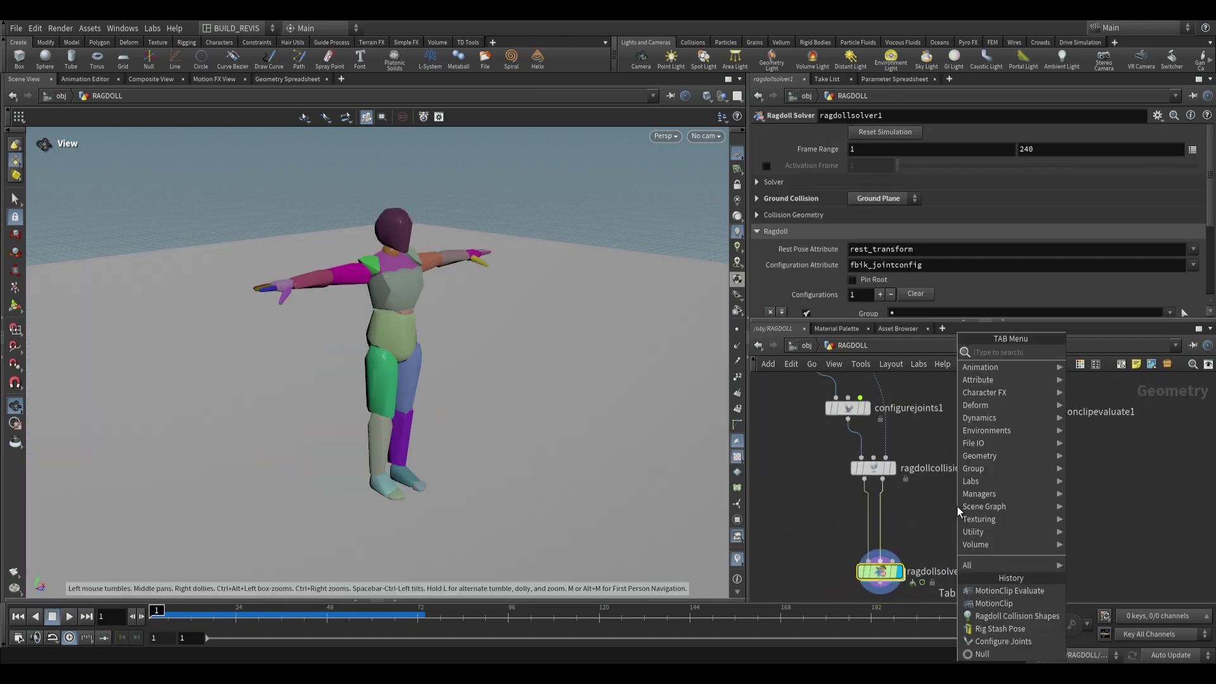
{"action": "type", "text": "skele"}
{"action": "key", "text": "Down"}
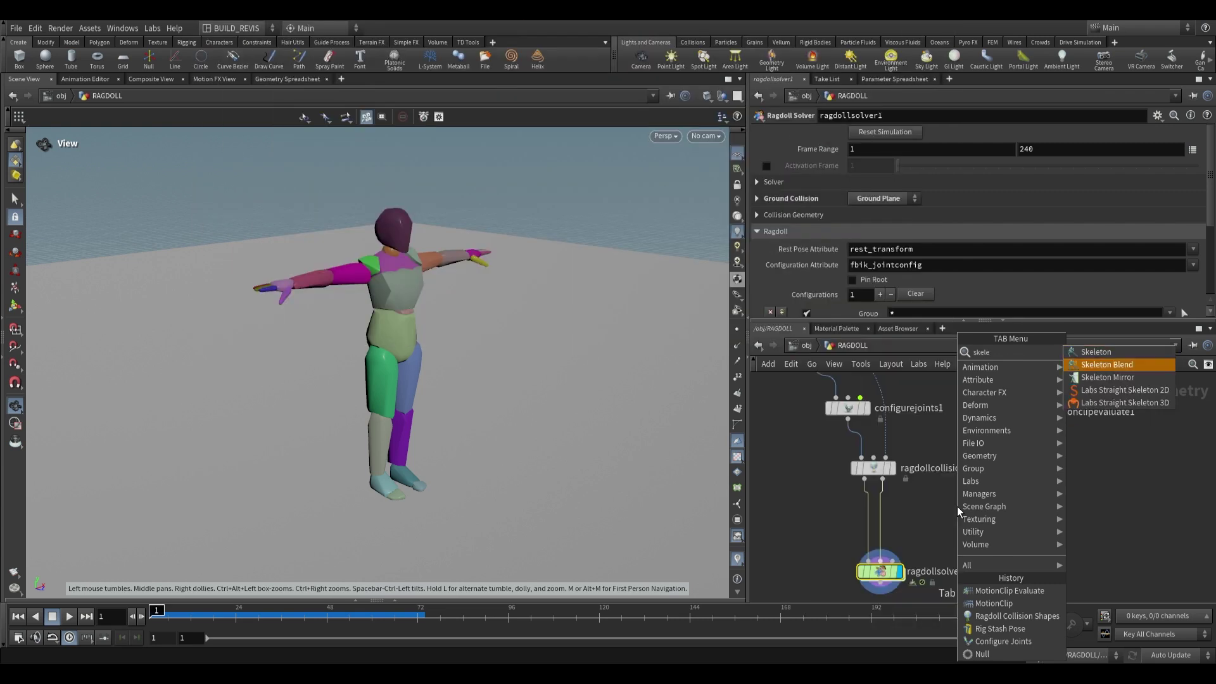
{"action": "key", "text": "Return"}
{"action": "left_click", "coordinate": [956, 506]}
{"action": "left_click", "coordinate": [864, 480]}
{"action": "left_click", "coordinate": [944, 493]}
{"action": "left_click_drag", "start_coordinate": [956, 507], "coordinate": [985, 538]}
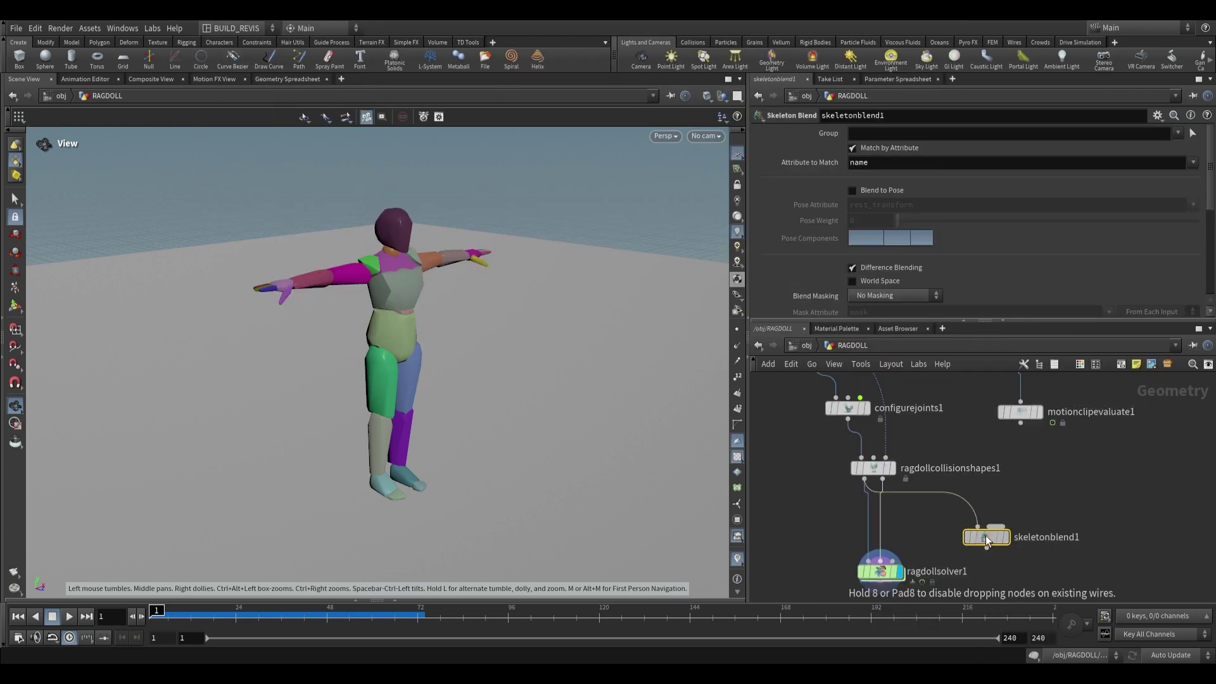
{"action": "left_click", "coordinate": [1006, 538]}
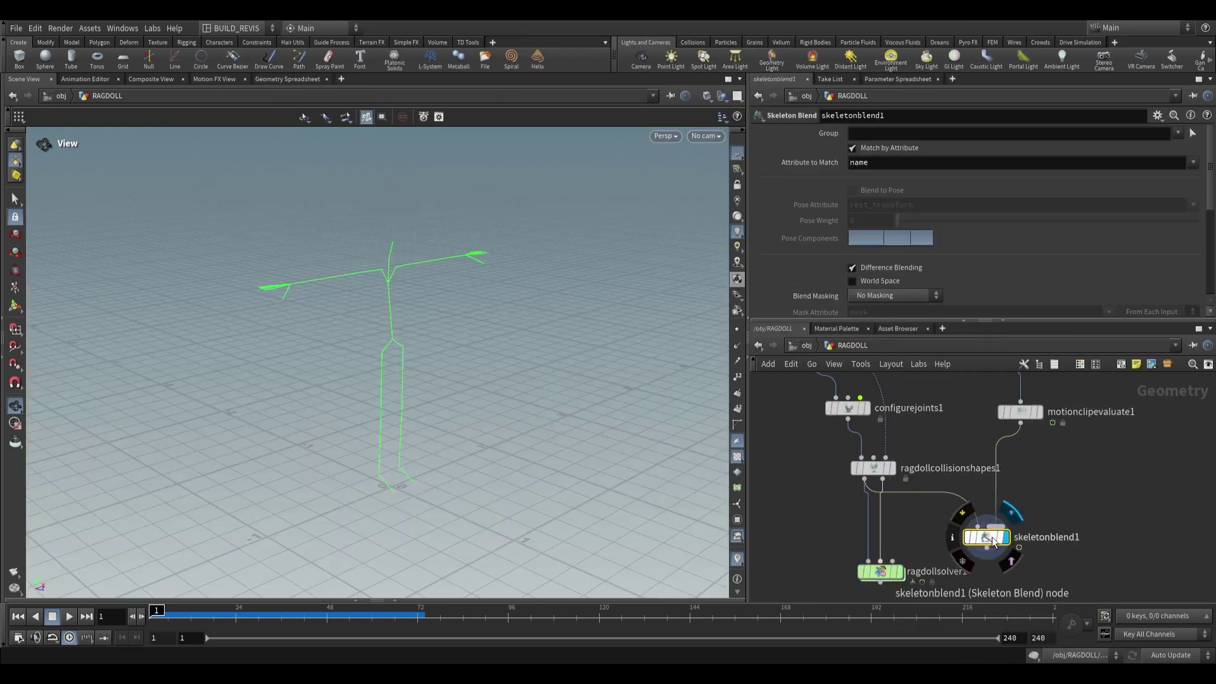
- Turn off Scale for the Skeleton Blend's weight1, set that weight to 1 and preview the motion from frame 1
{"action": "left_click", "coordinate": [964, 267]}
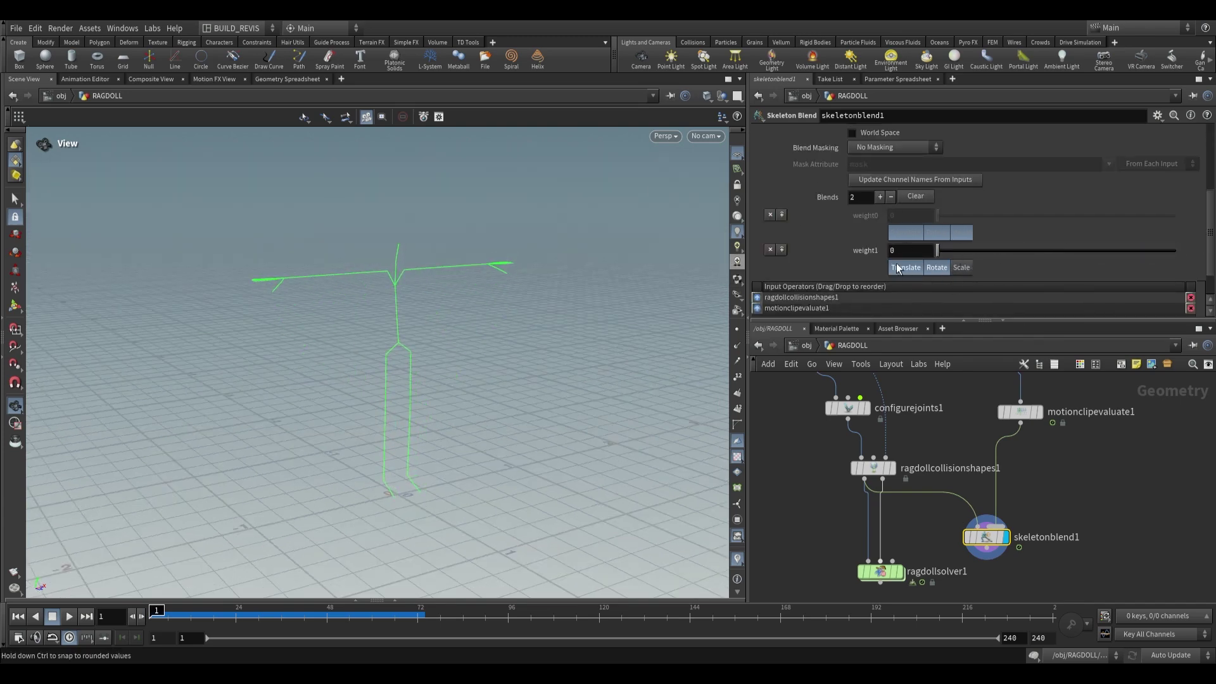
{"action": "left_click", "coordinate": [1101, 251]}
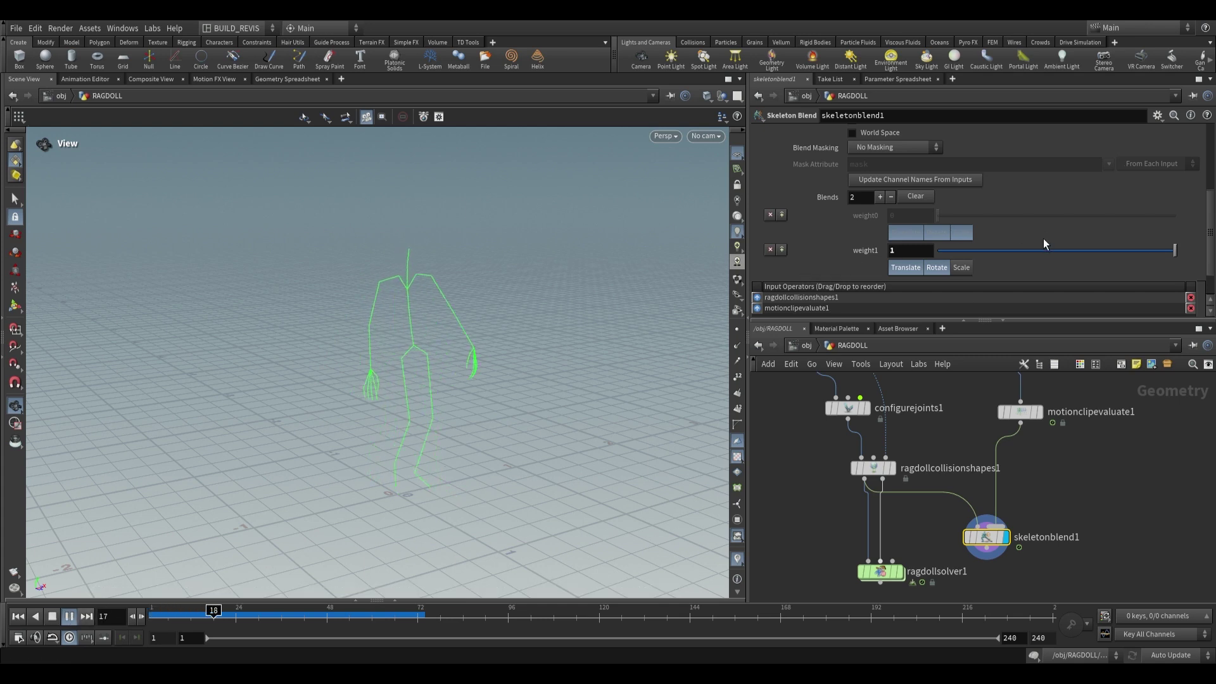
{"action": "left_click_drag", "start_coordinate": [1046, 251], "coordinate": [1214, 259]}
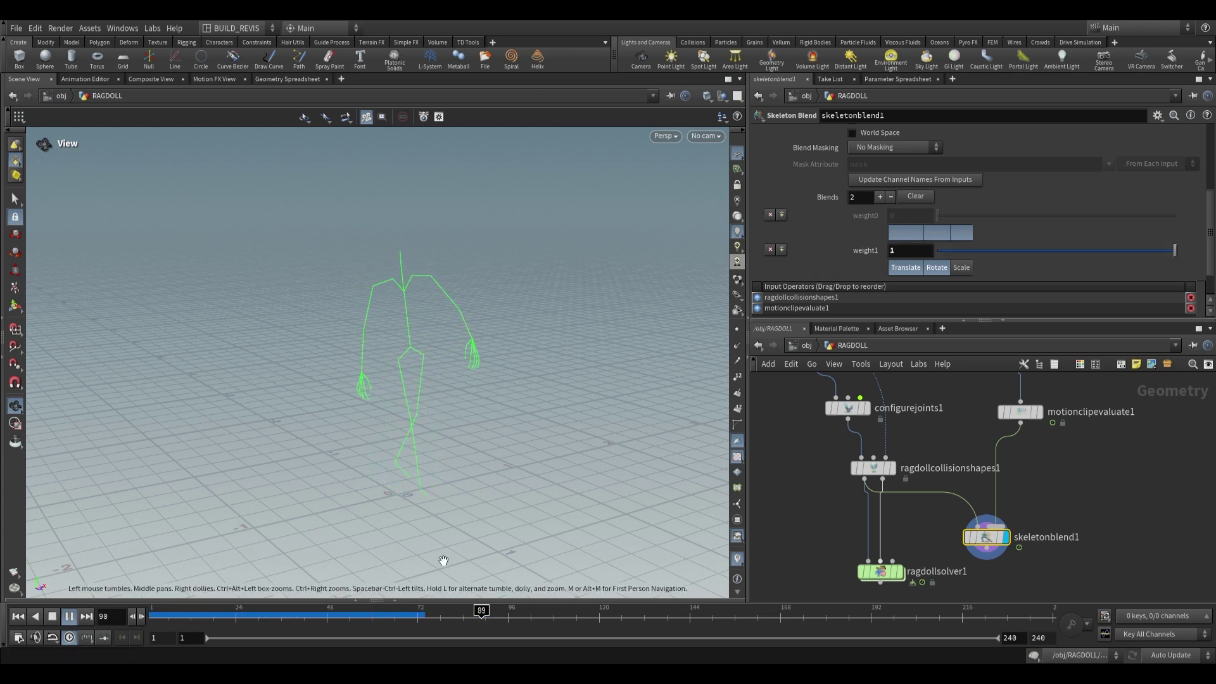
{"action": "left_click_drag", "start_coordinate": [342, 615], "coordinate": [150, 616]}
- Insert the Skeleton Blend between Ragdoll Collision Shapes and the Ragdoll Solver's first input, and display the solver
{"action": "middle_click_drag", "start_coordinate": [1024, 536], "coordinate": [1025, 501]}
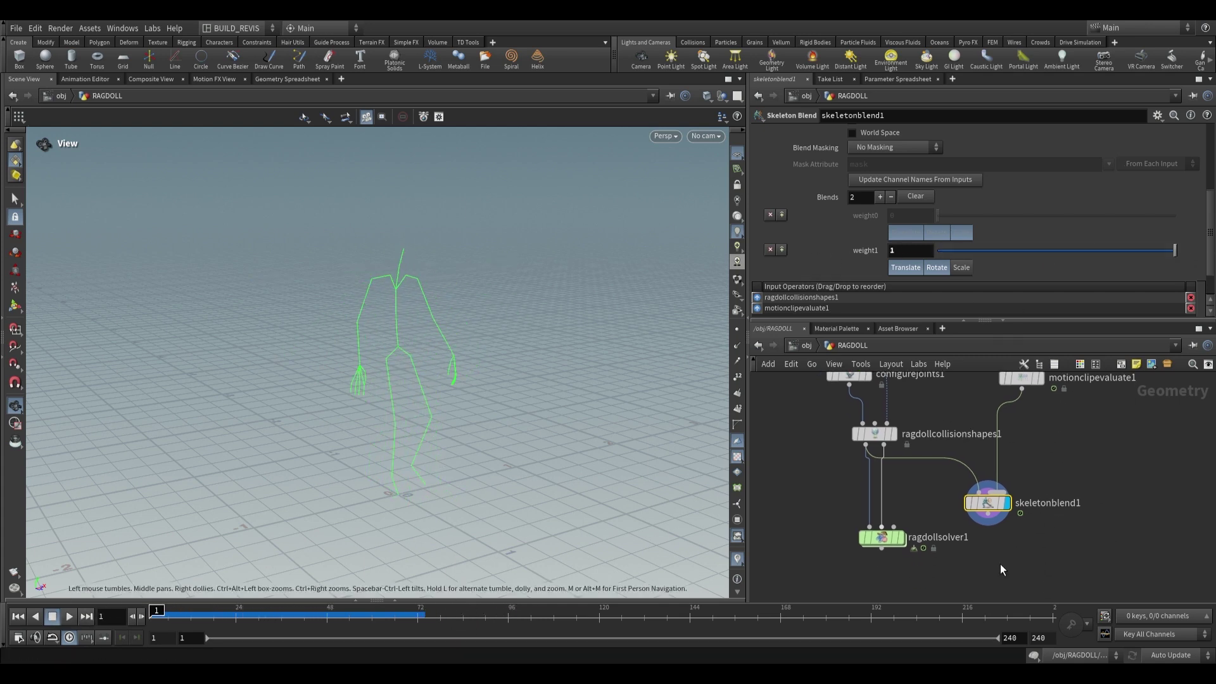
{"action": "left_click_drag", "start_coordinate": [987, 502], "coordinate": [856, 489]}
{"action": "left_click", "coordinate": [902, 538]}
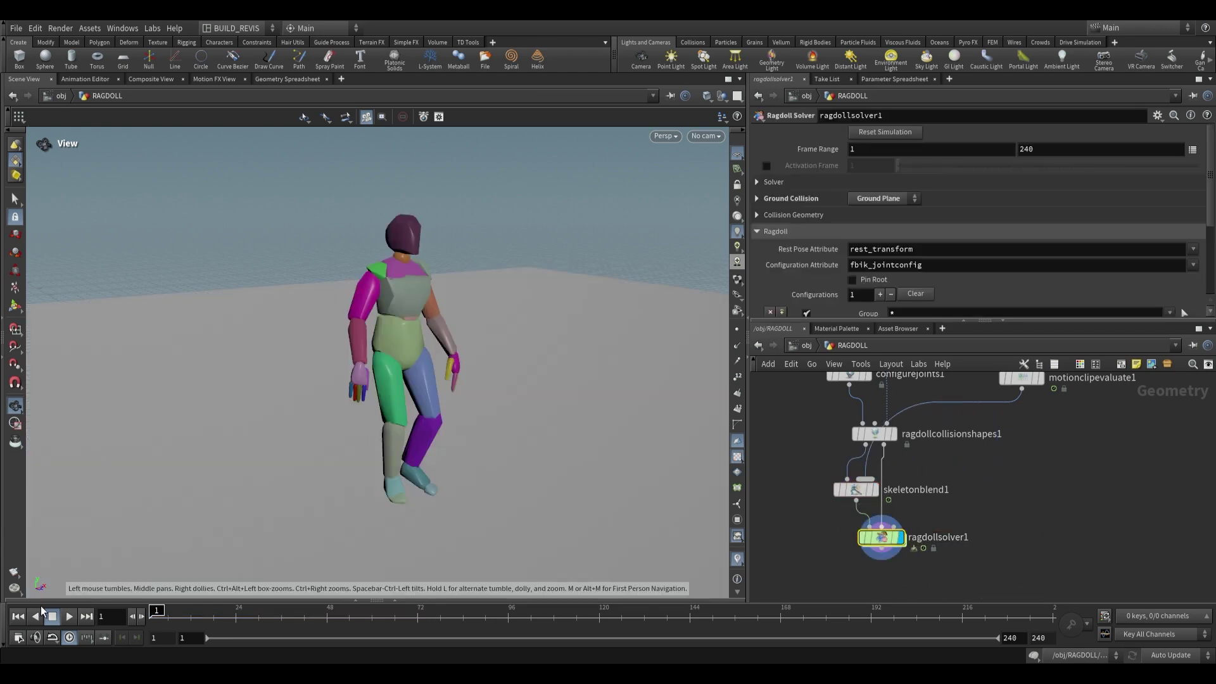
- Play the ragdoll simulation from the blended walking pose and rewind to frame 1
{"action": "left_click_drag", "start_coordinate": [450, 348], "coordinate": [286, 359]}
{"action": "left_click", "coordinate": [70, 616]}
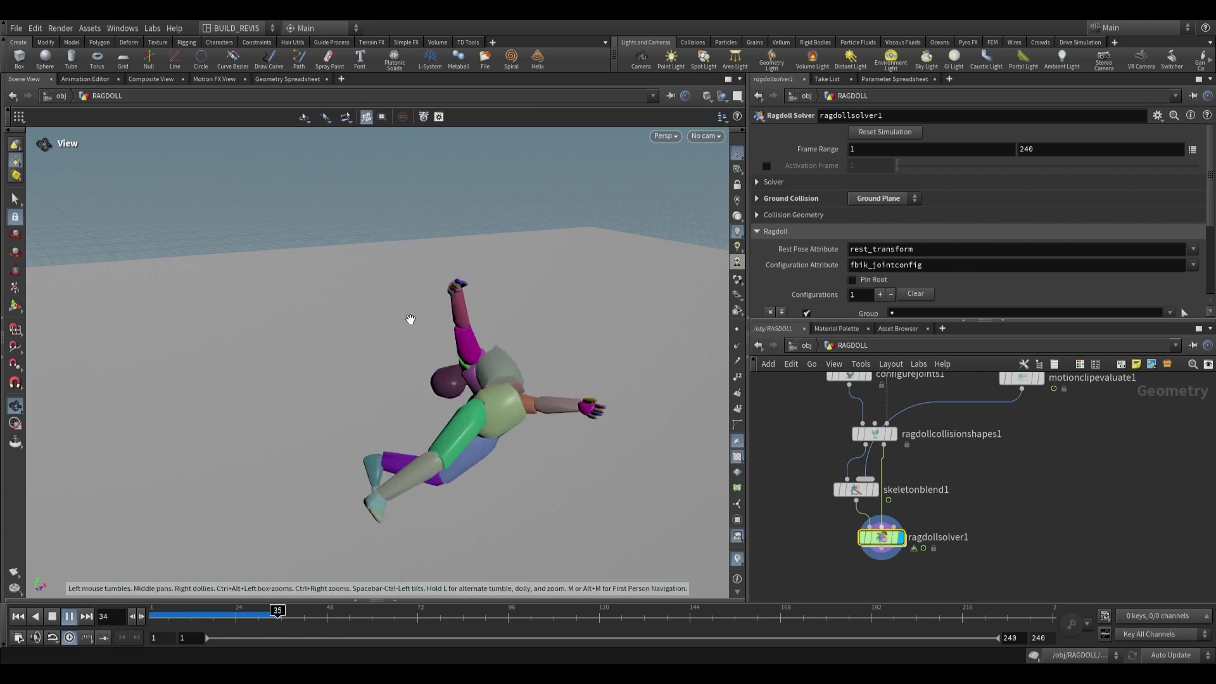
{"action": "left_click", "coordinate": [19, 616]}
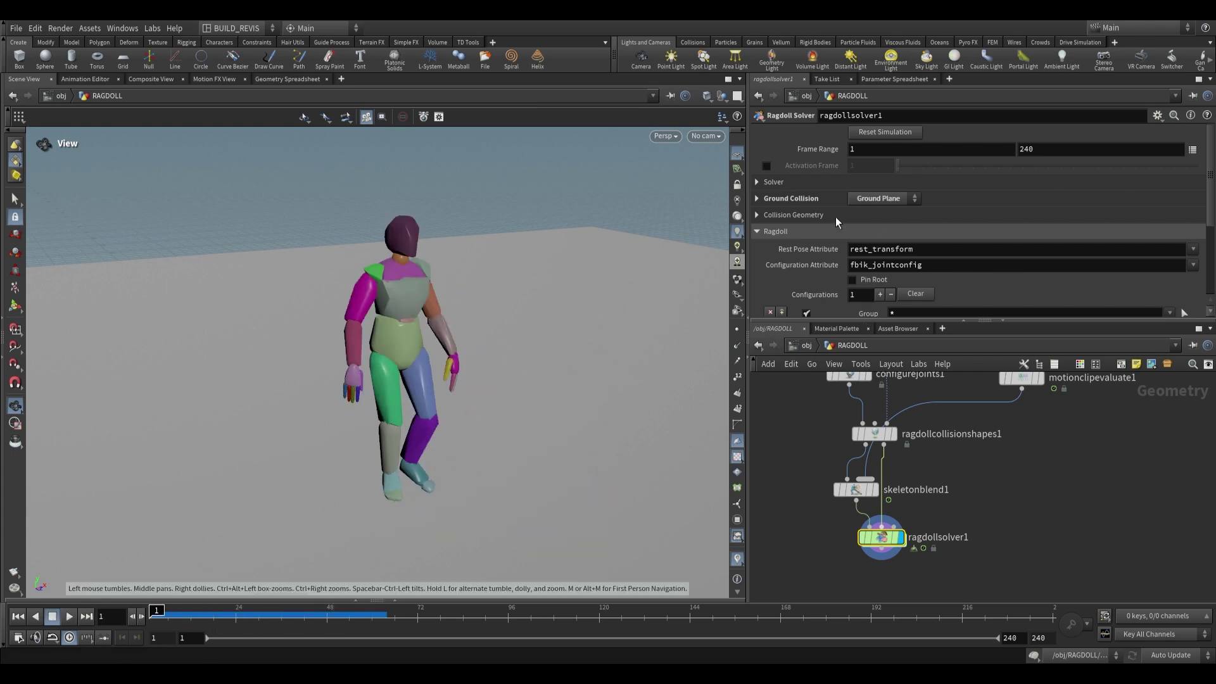
- Spread out the Ragdoll Solver and Ragdoll Collision Shapes nodes around the Skeleton Blend to untangle their wires
{"action": "scroll", "coordinate": [800, 232], "scroll_direction": "down", "scroll_amount": 3}
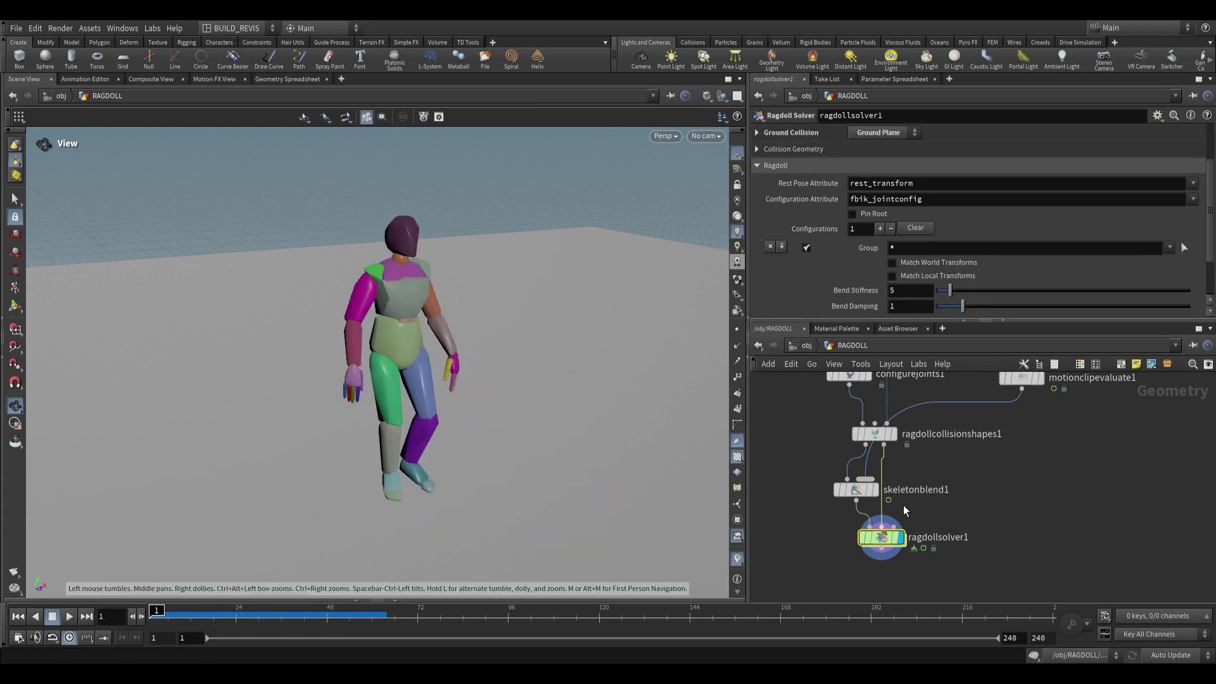
{"action": "left_click_drag", "start_coordinate": [877, 541], "coordinate": [920, 565]}
{"action": "left_click_drag", "start_coordinate": [876, 436], "coordinate": [934, 439]}
{"action": "left_click_drag", "start_coordinate": [827, 431], "coordinate": [829, 431]}
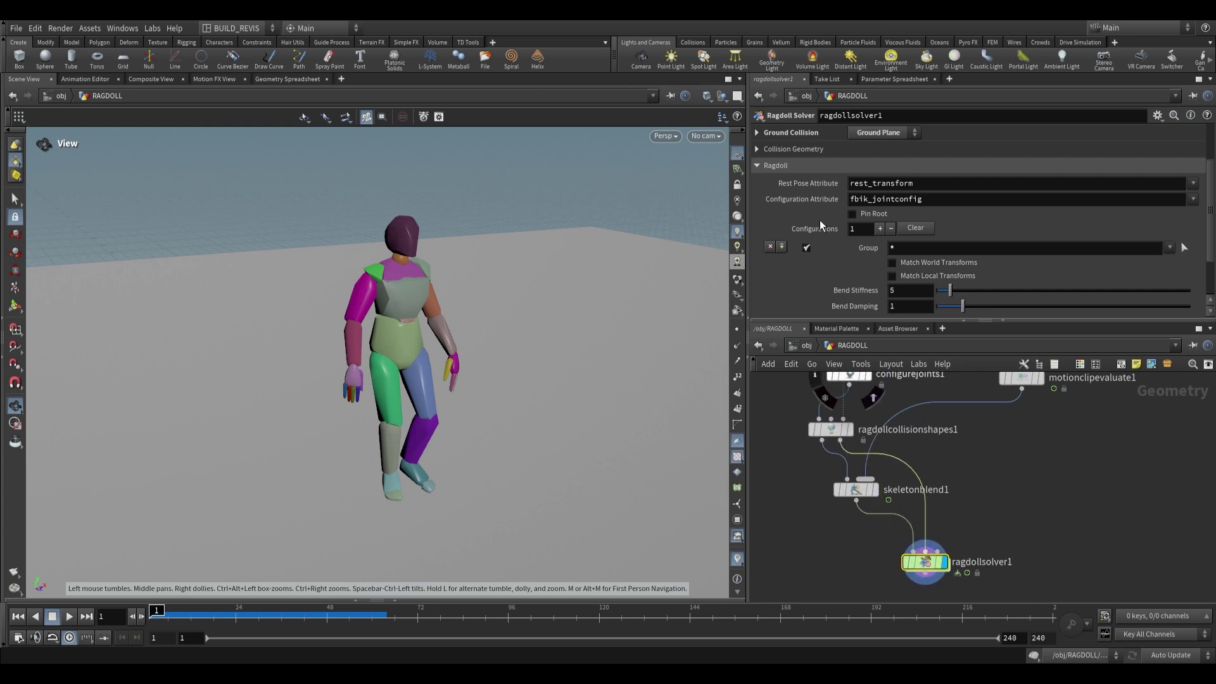
- Add a second configuration to the Ragdoll Solver's ragdoll settings
{"action": "scroll", "coordinate": [817, 234], "scroll_direction": "down", "scroll_amount": 2}
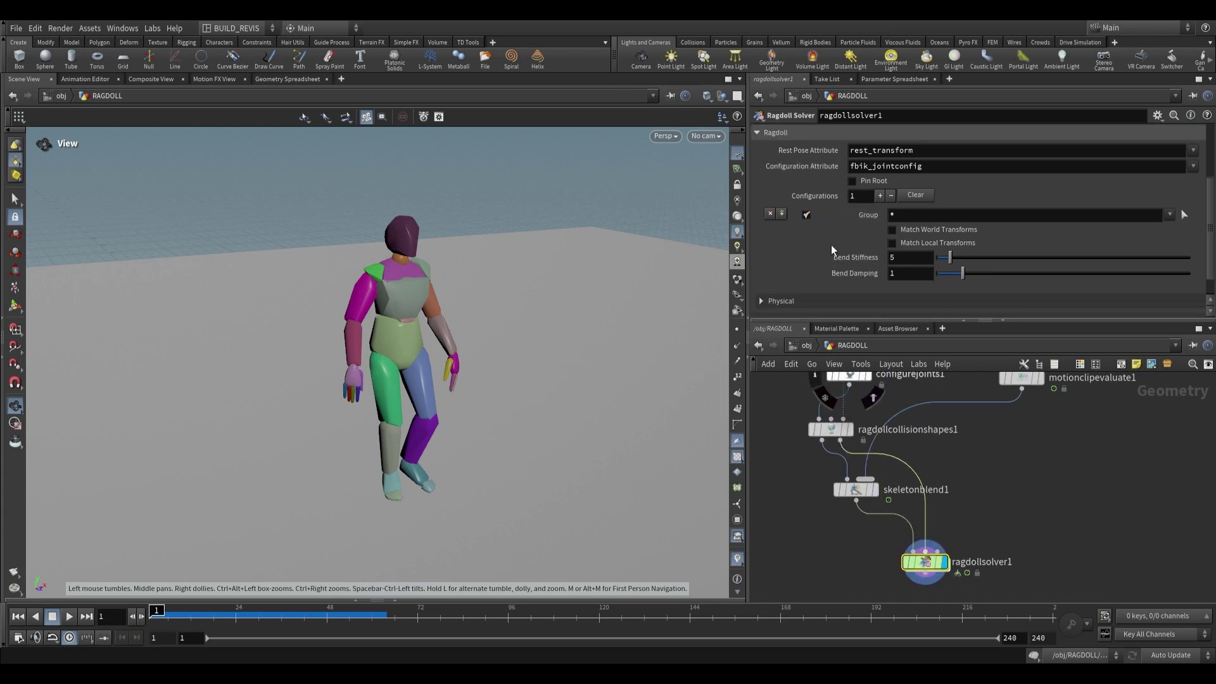
{"action": "left_click", "coordinate": [880, 195]}
{"action": "scroll", "coordinate": [806, 211], "scroll_direction": "down", "scroll_amount": 4}
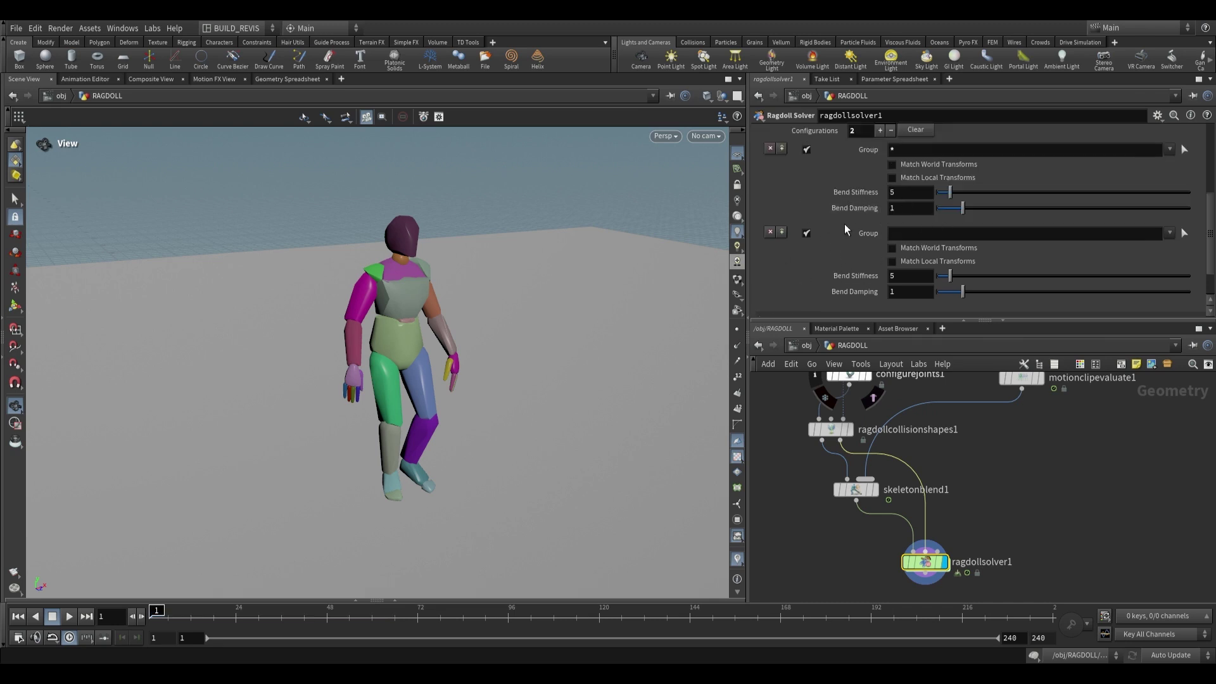
- Set the second ragdoll configuration's group to * and enable Match World Transforms for it
{"action": "left_click", "coordinate": [1169, 233]}
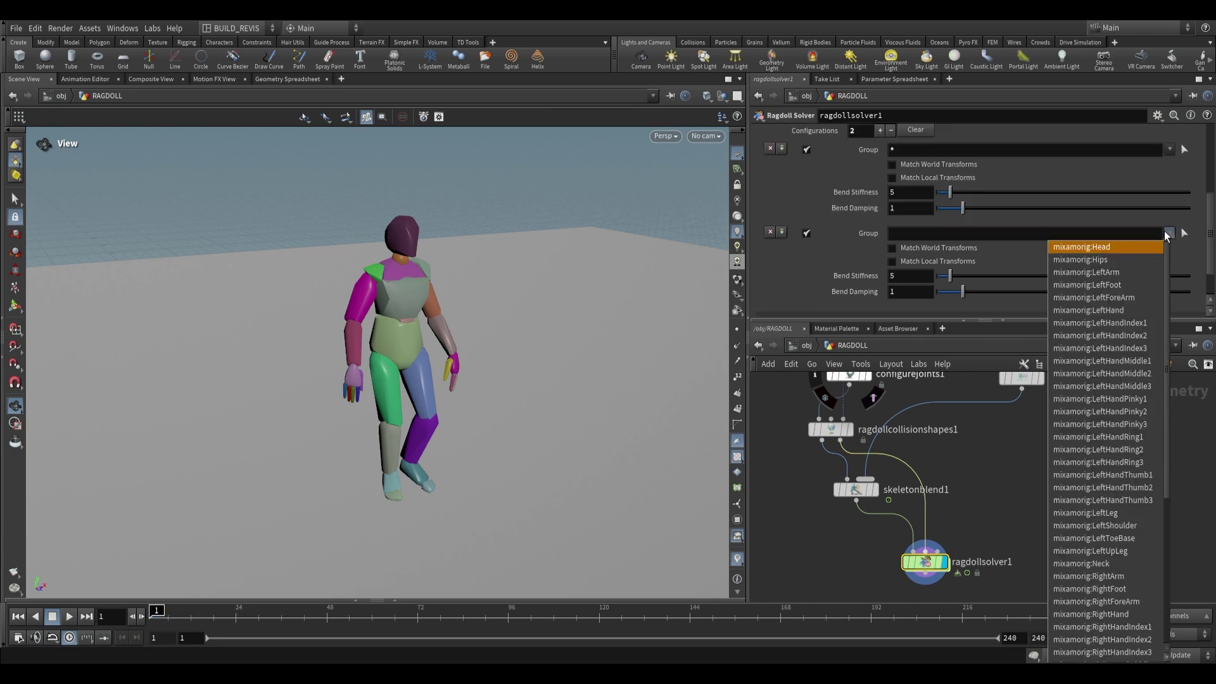
{"action": "left_click", "coordinate": [968, 233]}
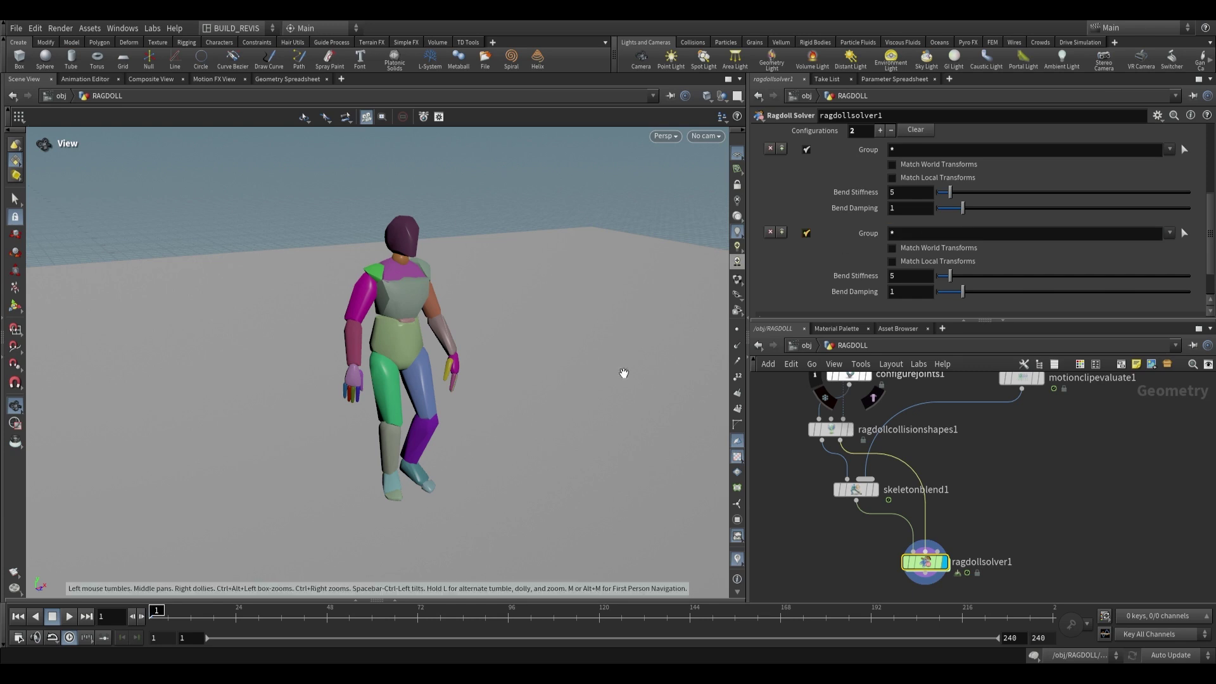
{"action": "left_click", "coordinate": [893, 248]}
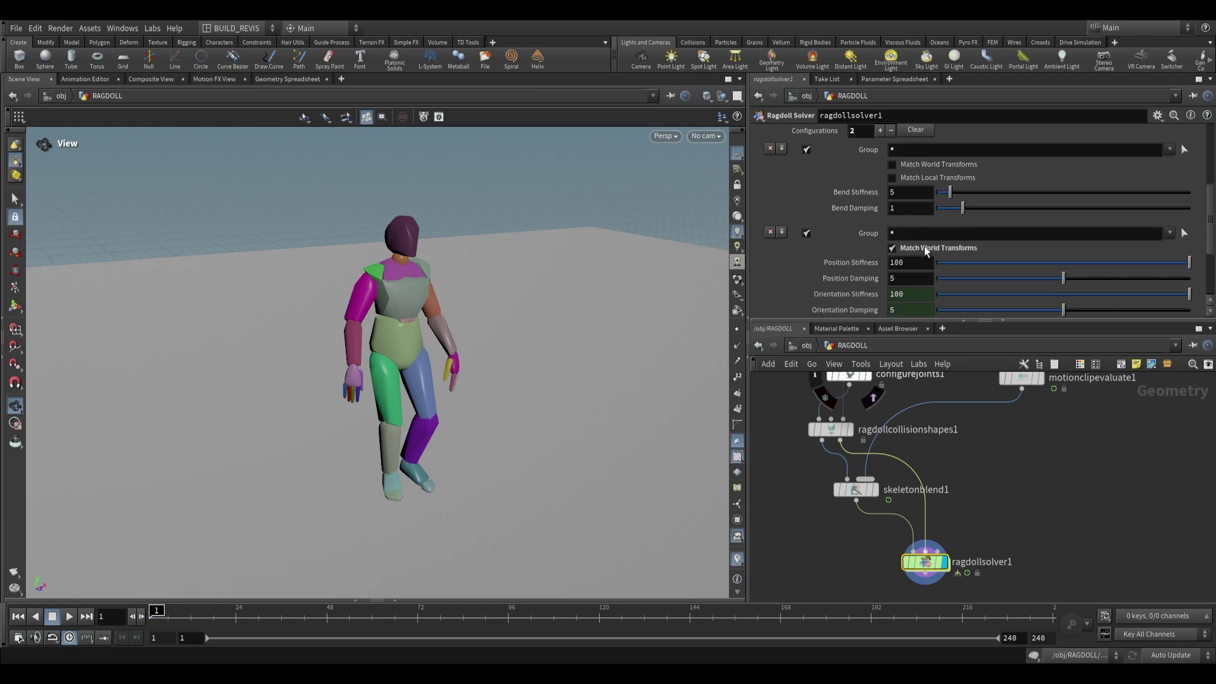
- Play the simulation with Match World Transforms enabled and rewind to frame 1
{"action": "scroll", "coordinate": [377, 355], "scroll_direction": "down", "scroll_amount": 5}
{"action": "left_click_drag", "start_coordinate": [378, 356], "coordinate": [431, 353]}
{"action": "left_click", "coordinate": [73, 618]}
{"action": "left_click_drag", "start_coordinate": [436, 475], "coordinate": [373, 365]}
{"action": "key", "text": "ctrl+Up"}
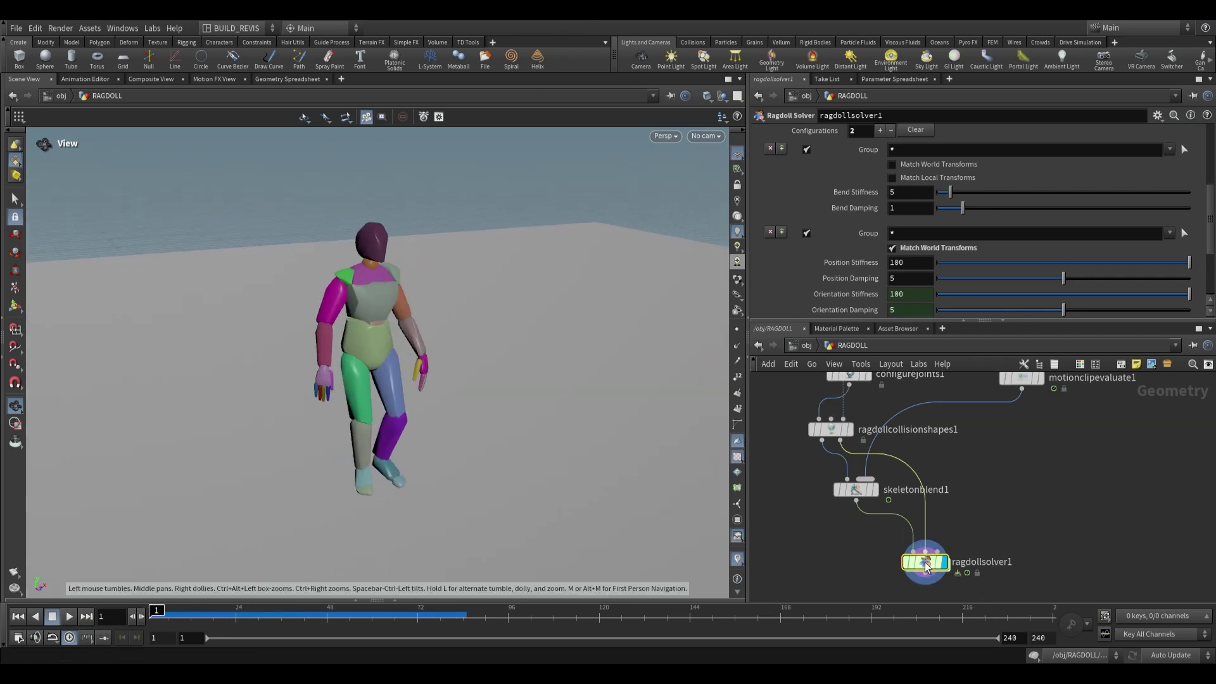
- Keyframe the second configuration's Position Stiffness at 100 on frame 24 and at the slider's minimum on frame 27
{"action": "left_click_drag", "start_coordinate": [176, 619], "coordinate": [235, 618]}
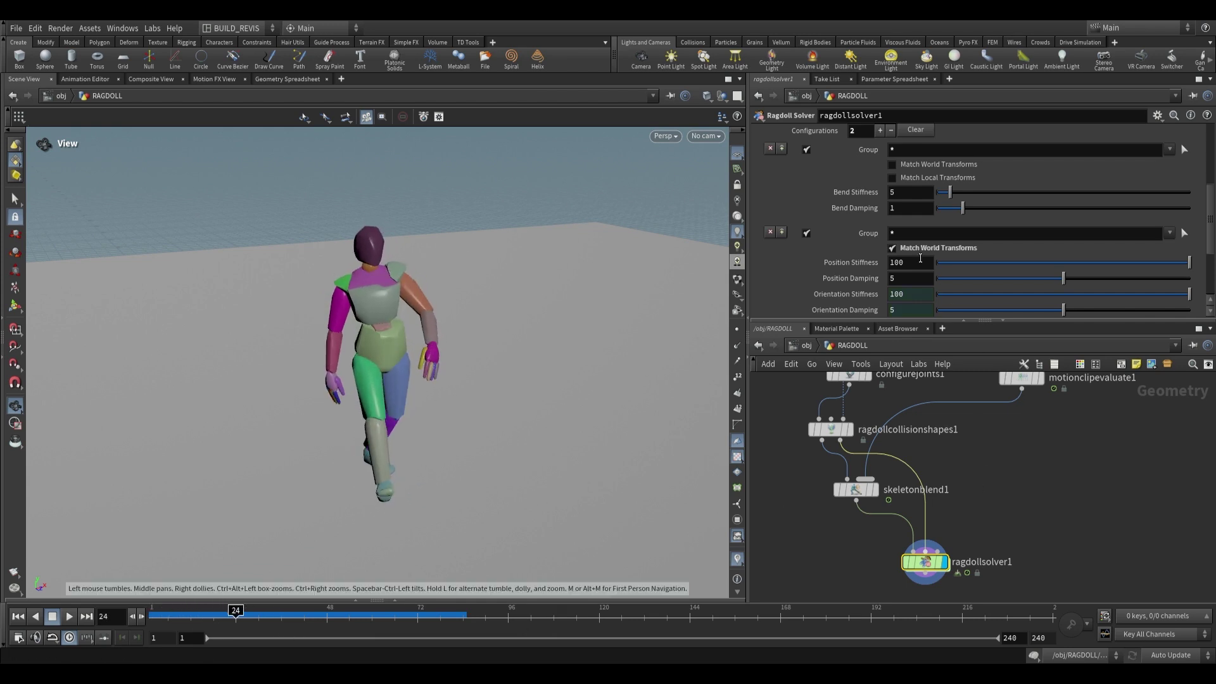
{"action": "left_click", "coordinate": [850, 265], "text": "alt"}
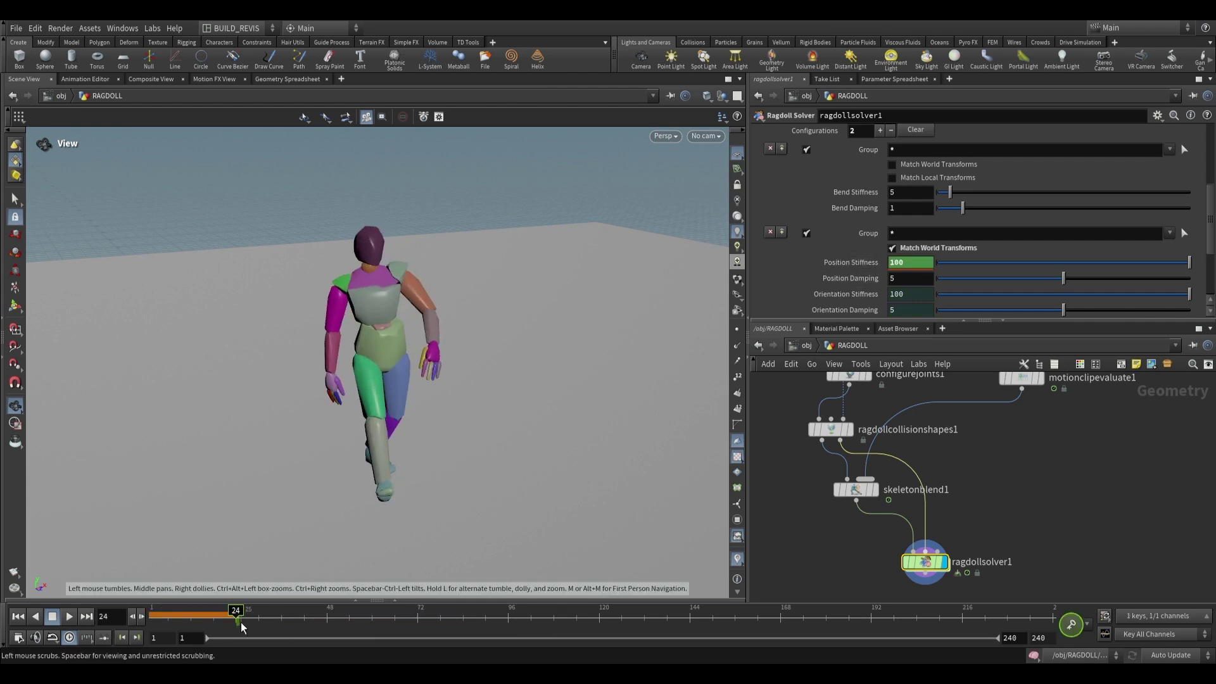
{"action": "left_click_drag", "start_coordinate": [241, 627], "coordinate": [249, 626]}
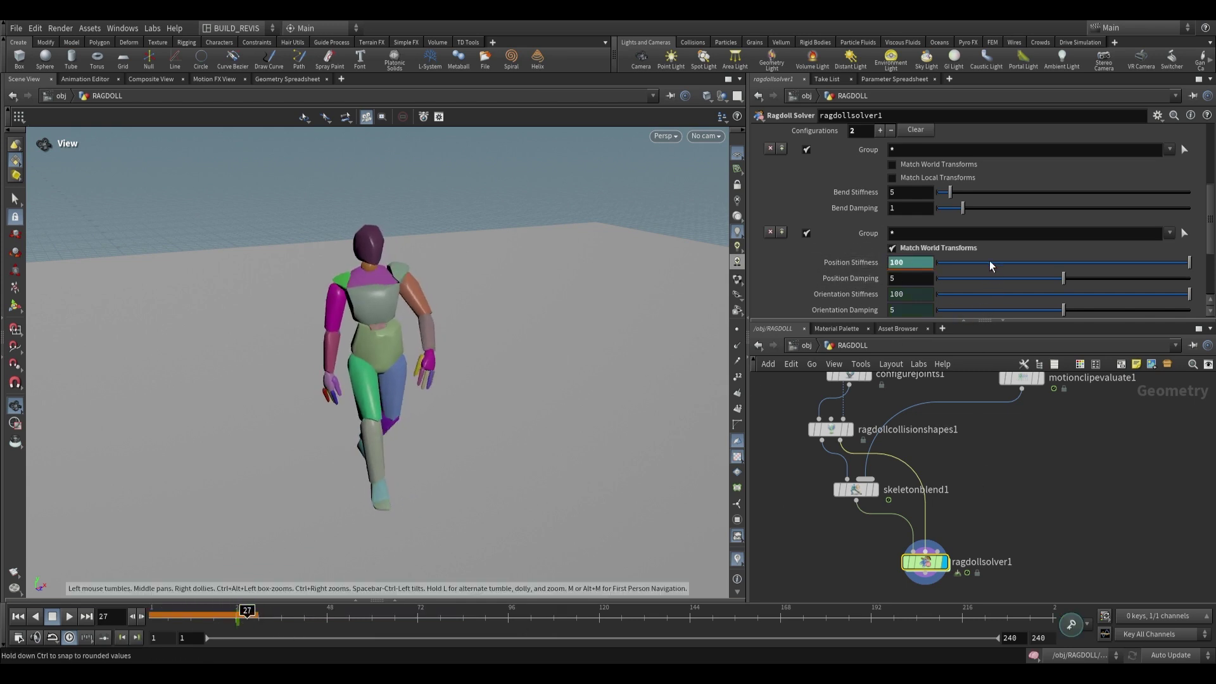
{"action": "left_click_drag", "start_coordinate": [990, 263], "coordinate": [935, 263]}
{"action": "left_click", "coordinate": [853, 264], "text": "alt"}
{"action": "left_click_drag", "start_coordinate": [248, 625], "coordinate": [151, 625]}
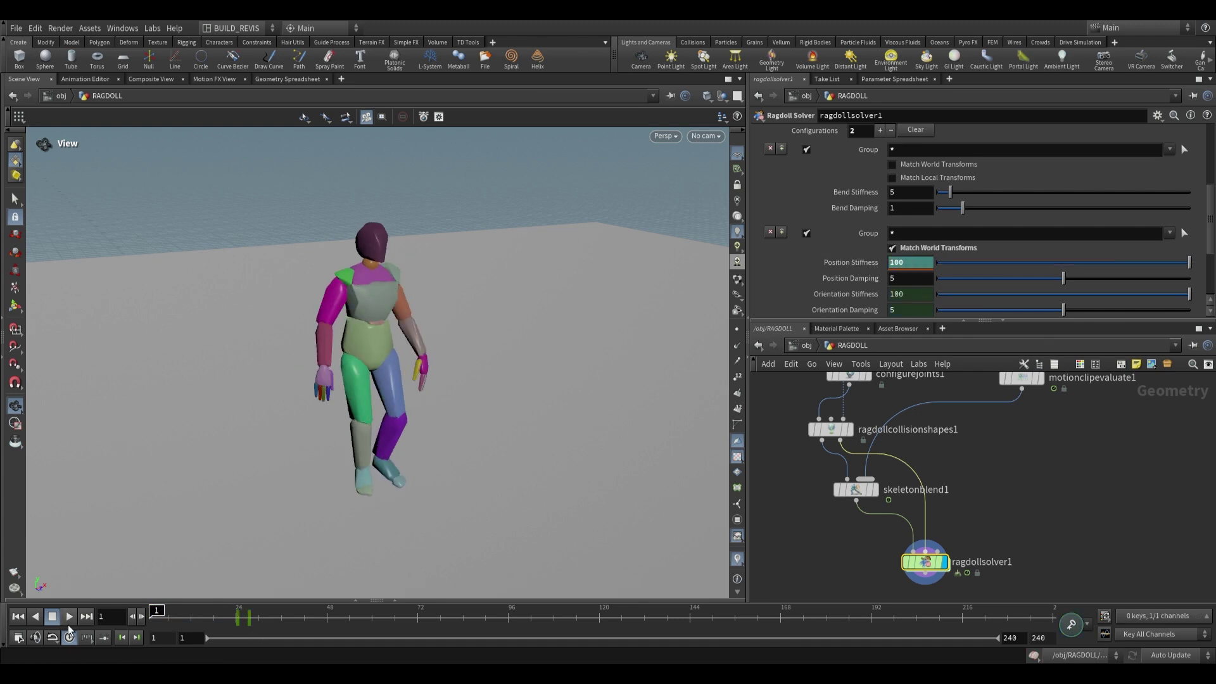
- Play the simulation with the keyed stiffness, rewind to frame 1 and remove the Position Stiffness keyframes
{"action": "left_click", "coordinate": [69, 616]}
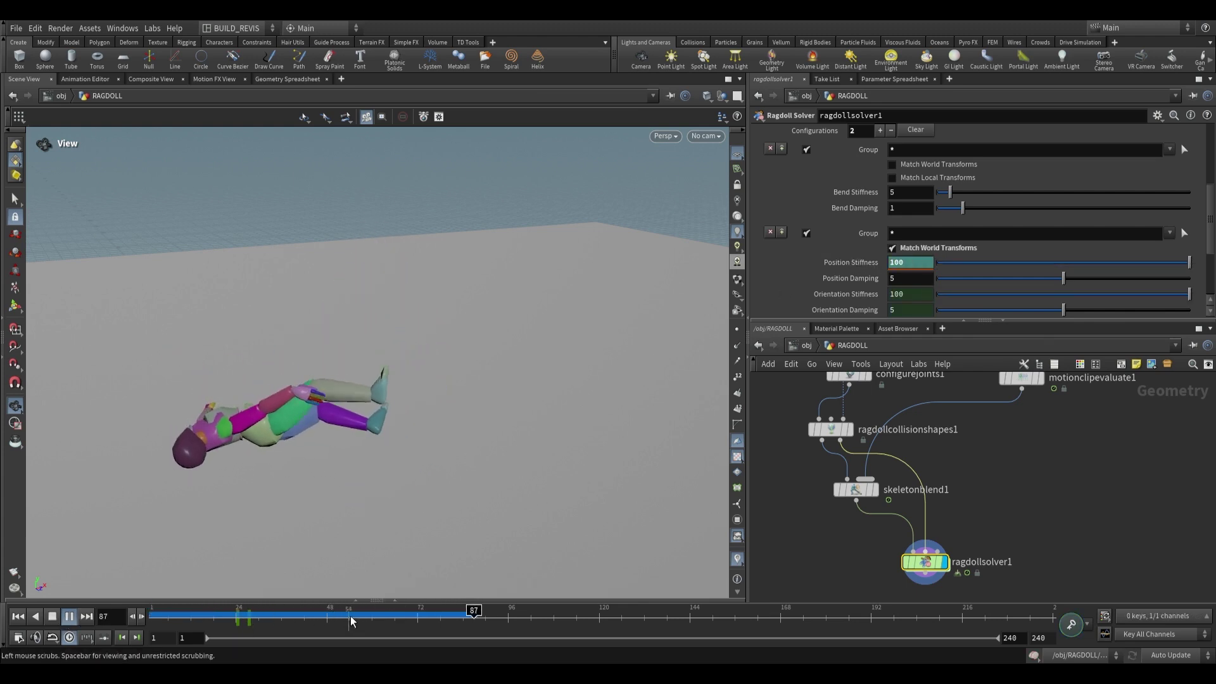
{"action": "key", "text": "ctrl+Up"}
{"action": "scroll", "coordinate": [850, 241], "scroll_direction": "down", "scroll_amount": 2}
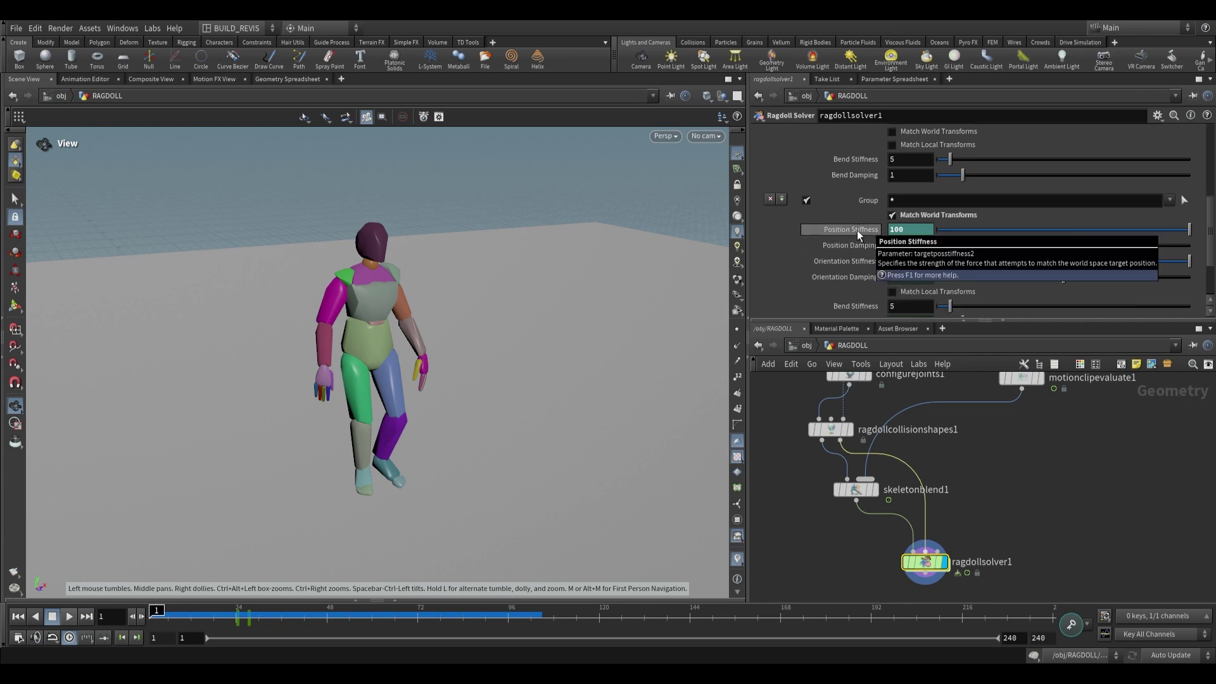
{"action": "scroll", "coordinate": [857, 235], "scroll_direction": "up", "scroll_amount": 1}
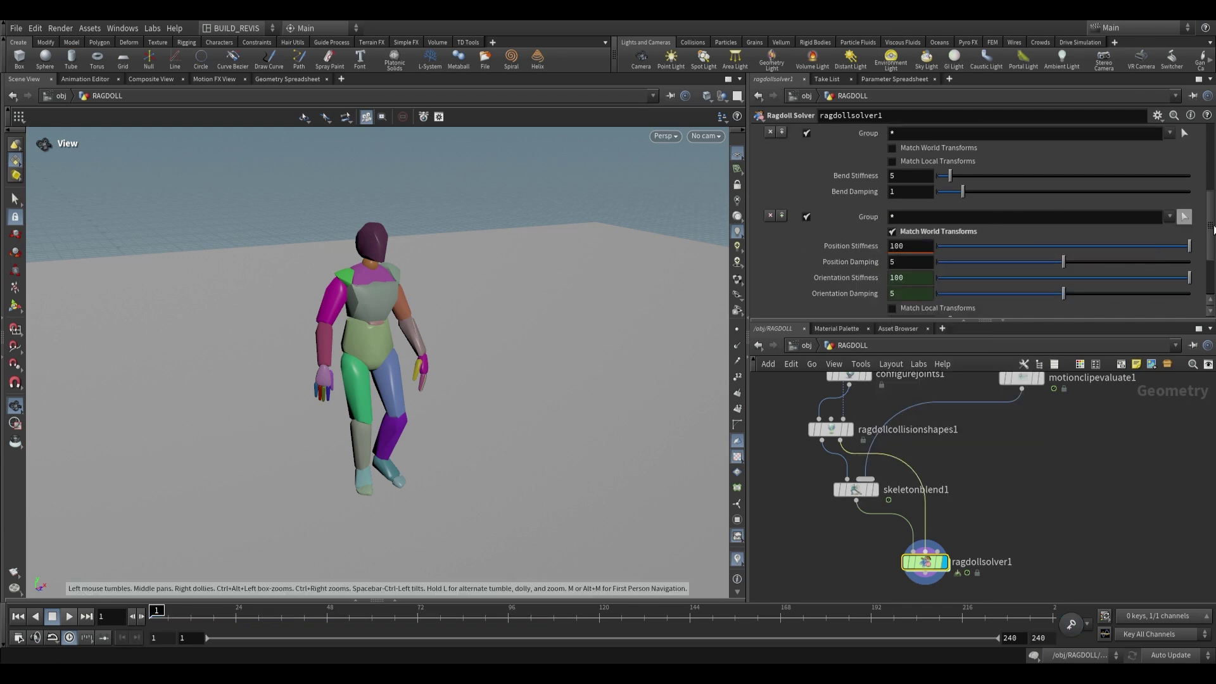
- Replace the second configuration's group with the joints of both legs, picked from the rig in the viewport
{"action": "left_click", "coordinate": [1184, 218]}
{"action": "left_click_drag", "start_coordinate": [317, 507], "coordinate": [426, 314]}
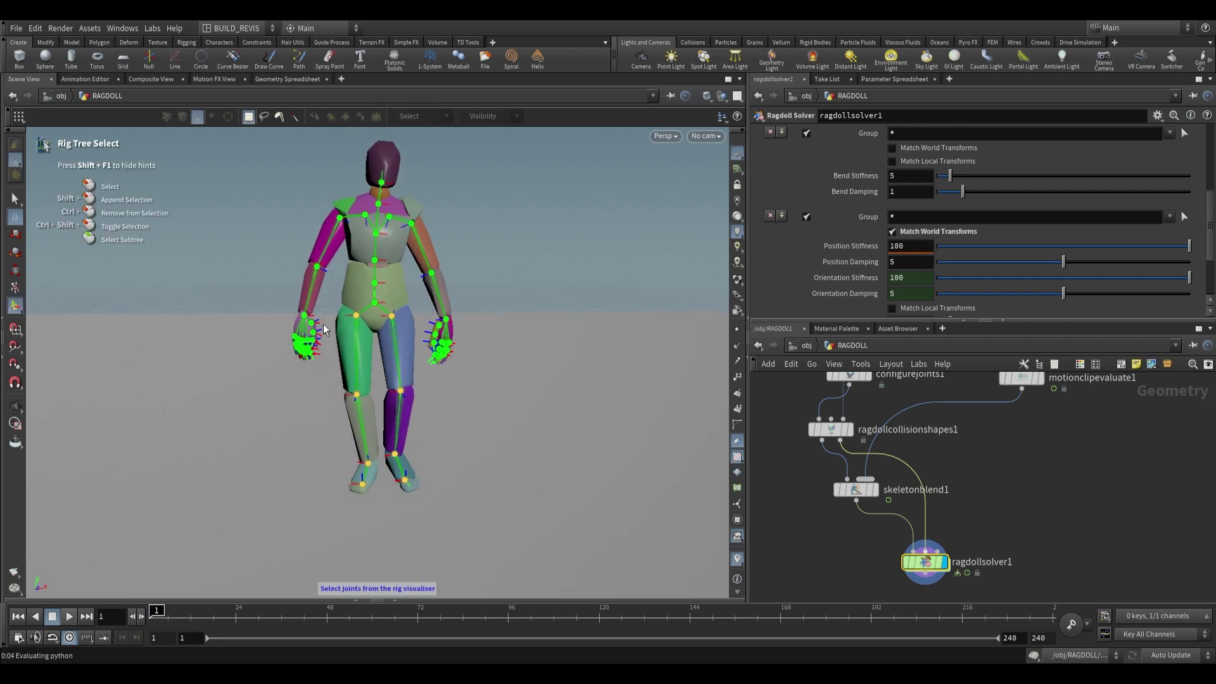
{"action": "key", "text": "Return"}
- Play the simulation with only the legs matching the animation and stop it at frame 100
{"action": "scroll", "coordinate": [494, 362], "scroll_direction": "down", "scroll_amount": 4}
{"action": "left_click_drag", "start_coordinate": [495, 363], "coordinate": [554, 369]}
{"action": "left_click", "coordinate": [69, 617]}
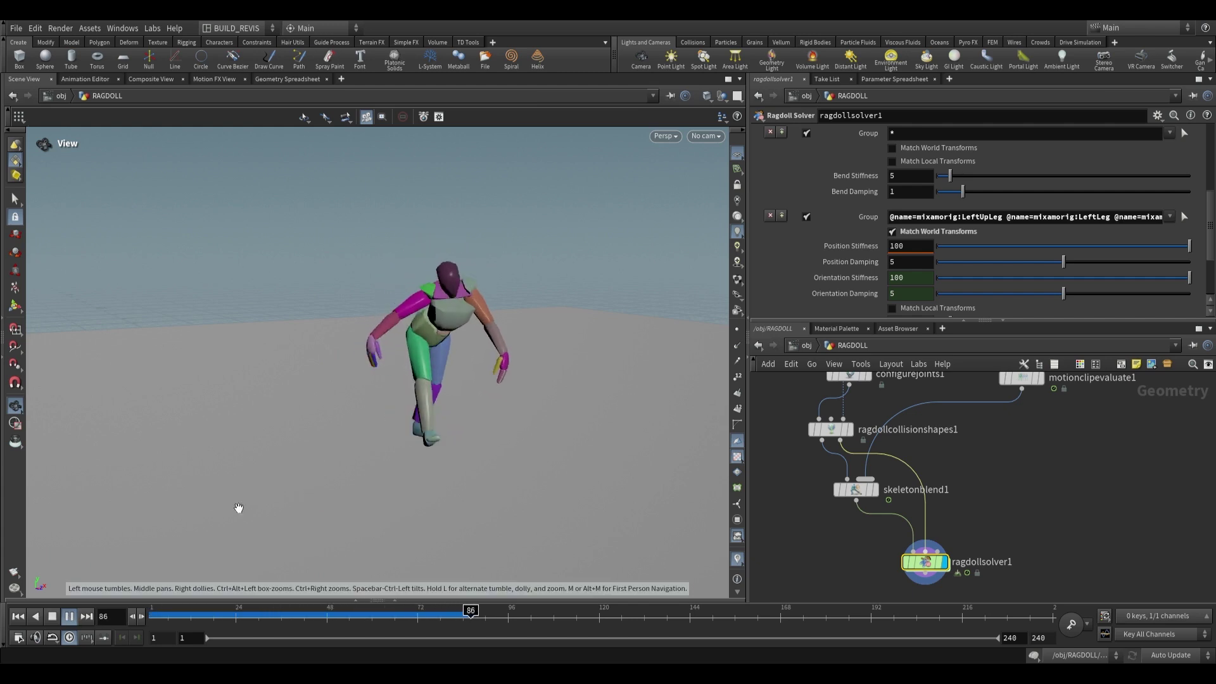
{"action": "left_click", "coordinate": [69, 616]}
{"action": "left_click_drag", "start_coordinate": [469, 351], "coordinate": [424, 346]}
- Add a Joint Deform node below the Ragdoll Solver and connect the solver's output to its third input
{"action": "scroll", "coordinate": [993, 442], "scroll_direction": "down", "scroll_amount": 4}
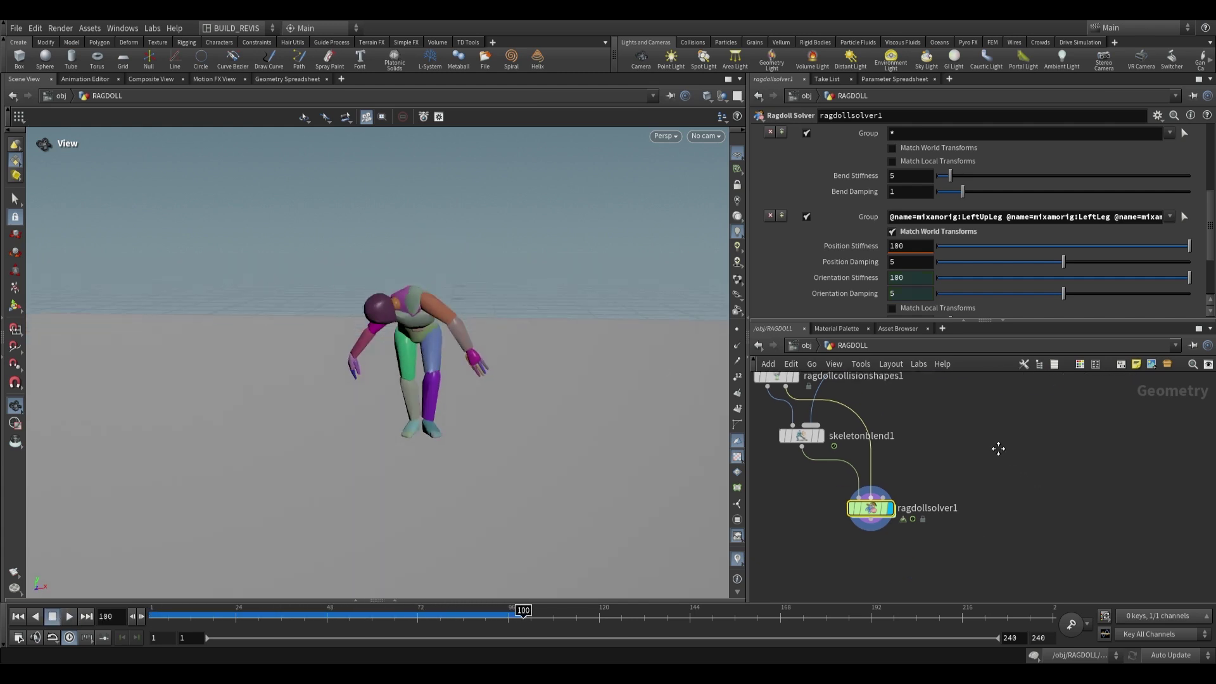
{"action": "key", "text": "Tab"}
{"action": "type", "text": "joint"}
{"action": "key", "text": "Return"}
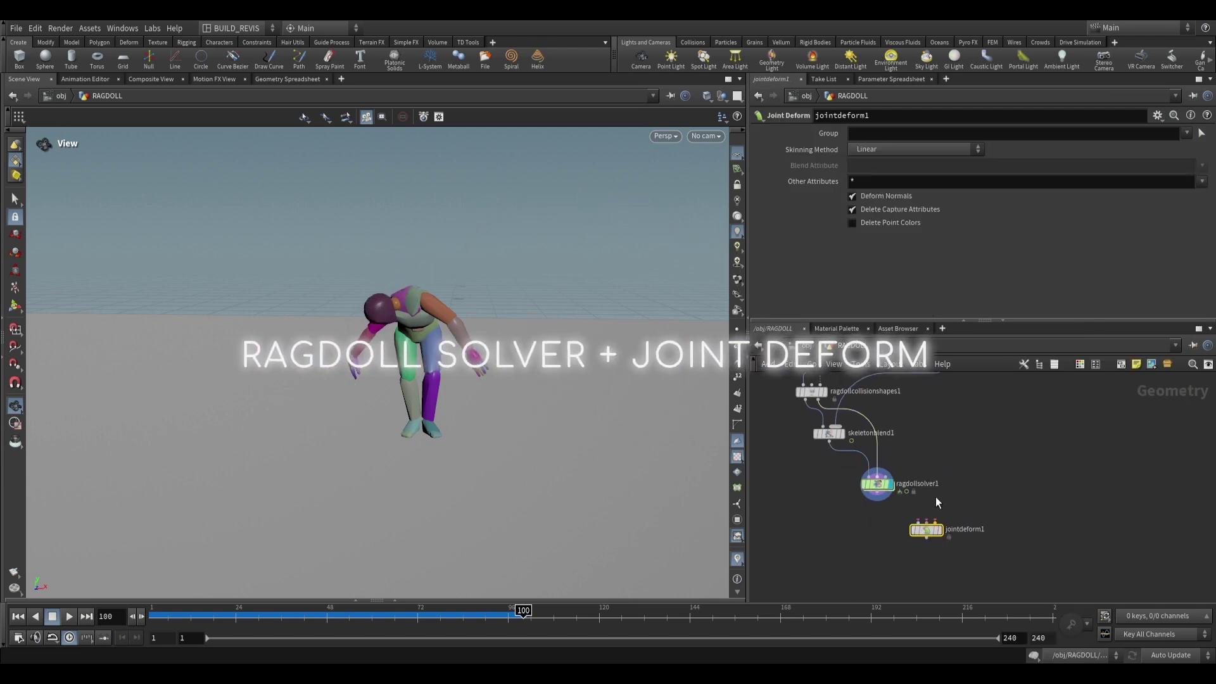
{"action": "scroll", "coordinate": [929, 505], "scroll_direction": "up", "scroll_amount": 2}
{"action": "left_click", "coordinate": [866, 496]}
{"action": "left_click", "coordinate": [939, 526]}
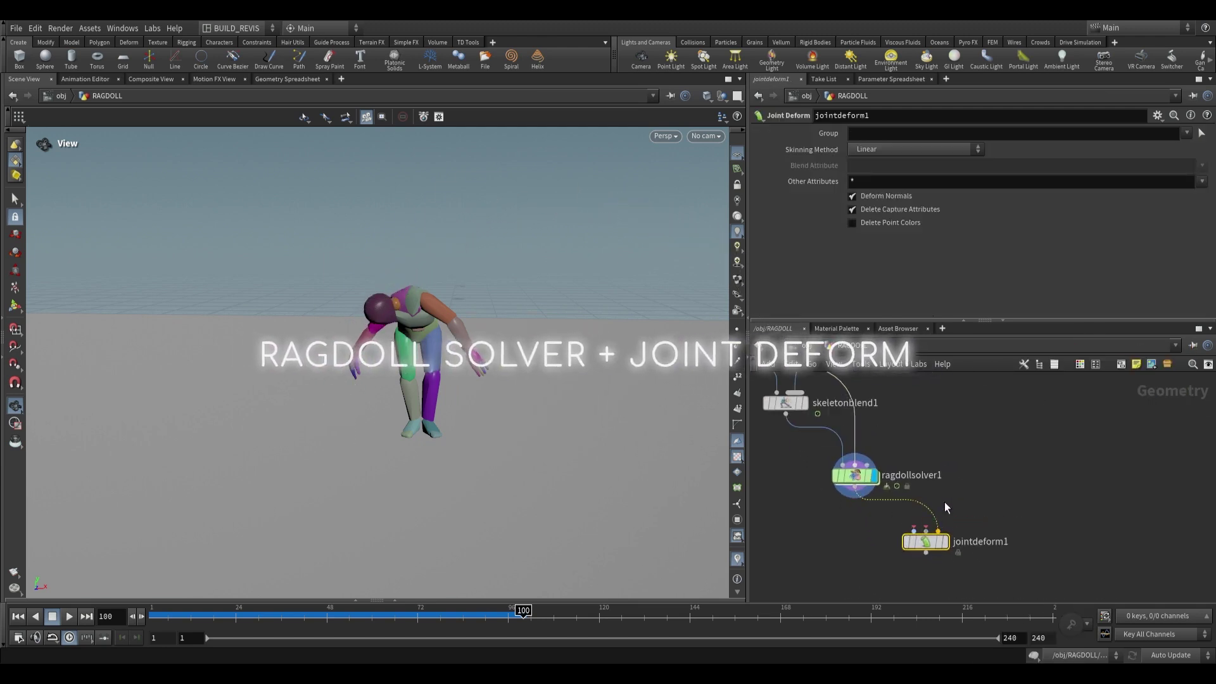
- Connect REST_SKELETON to the second input of the Joint Deform node
{"action": "middle_click_drag", "start_coordinate": [948, 465], "coordinate": [953, 512]}
{"action": "left_click_drag", "start_coordinate": [953, 512], "coordinate": [969, 547]}
{"action": "scroll", "coordinate": [969, 547], "scroll_direction": "down", "scroll_amount": 3}
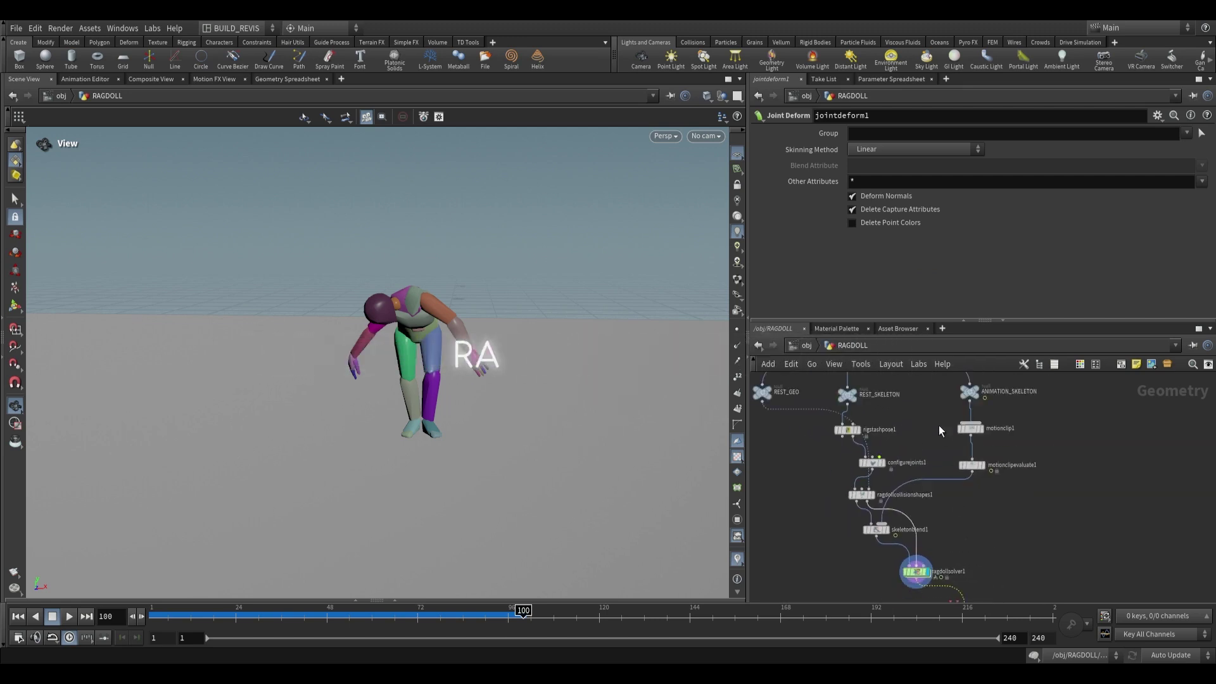
{"action": "middle_click_drag", "start_coordinate": [938, 415], "coordinate": [927, 469]}
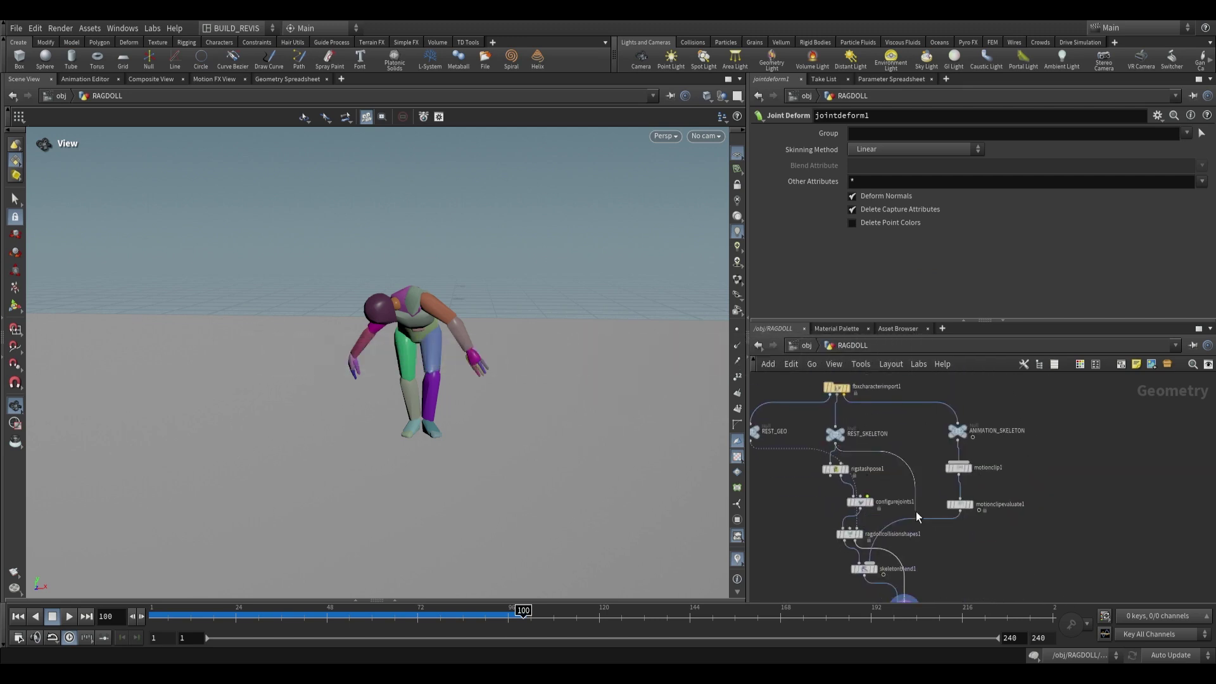
{"action": "left_click", "coordinate": [836, 445]}
{"action": "middle_click_drag", "start_coordinate": [916, 514], "coordinate": [912, 383]}
{"action": "scroll", "coordinate": [923, 440], "scroll_direction": "up", "scroll_amount": 3}
{"action": "left_click", "coordinate": [944, 537]}
- Connect REST_GEO to the first input of the Joint Deform node and display the deformed character mesh
{"action": "scroll", "coordinate": [962, 463], "scroll_direction": "down", "scroll_amount": 3}
{"action": "middle_click_drag", "start_coordinate": [967, 438], "coordinate": [930, 386]}
{"action": "left_click", "coordinate": [810, 412]}
{"action": "scroll", "coordinate": [938, 456], "scroll_direction": "up", "scroll_amount": 2}
{"action": "left_click", "coordinate": [923, 490]}
{"action": "scroll", "coordinate": [937, 481], "scroll_direction": "up", "scroll_amount": 3}
{"action": "middle_click_drag", "start_coordinate": [920, 491], "coordinate": [925, 506]}
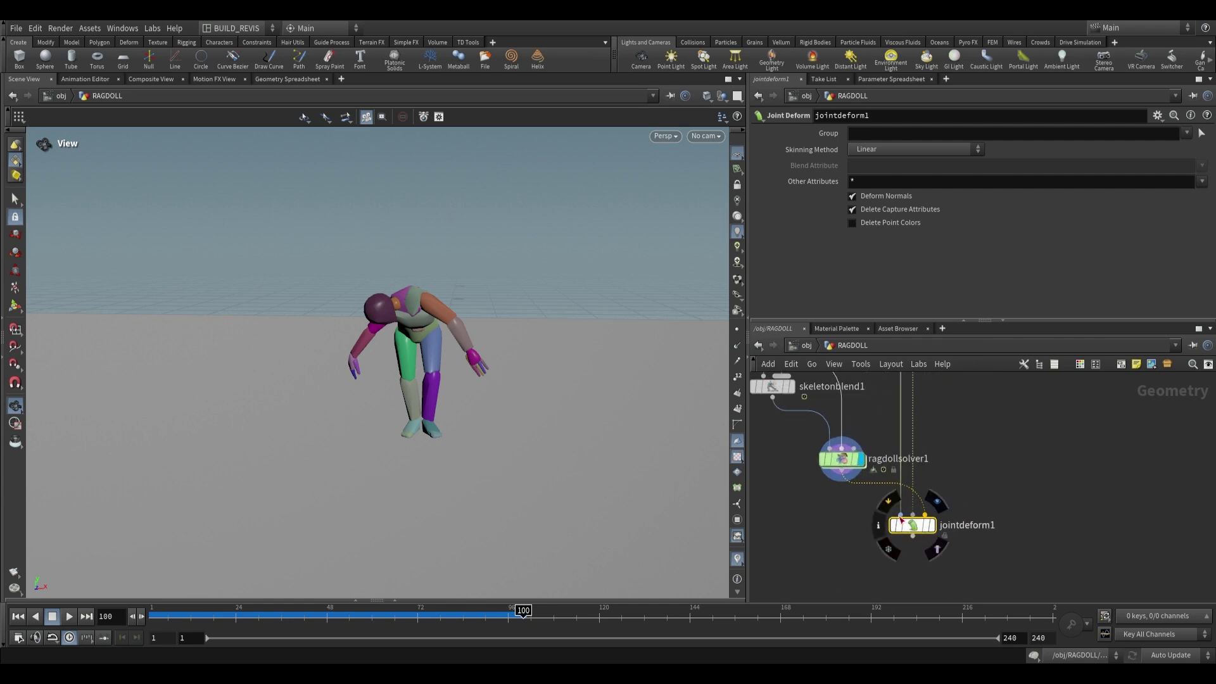
{"action": "left_click", "coordinate": [931, 525]}
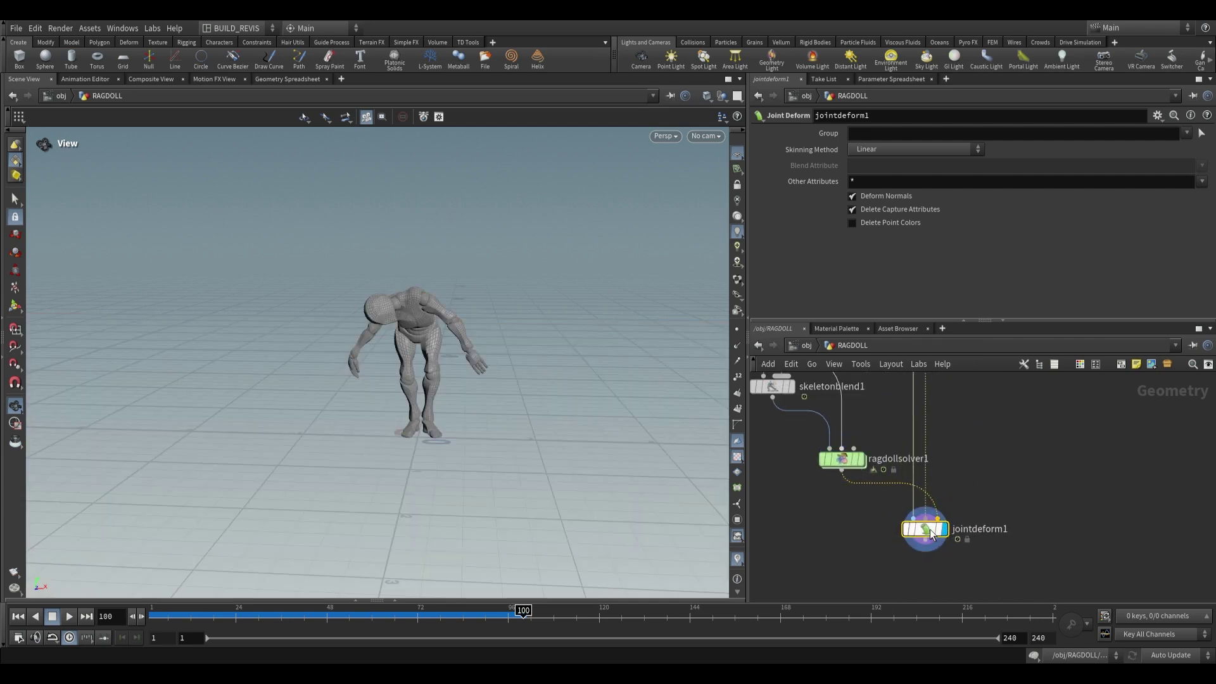
- Play the skinned character's ragdoll simulation from frame 1 while viewing it closer
{"action": "key", "text": "ctrl+Up"}
{"action": "left_click", "coordinate": [69, 617]}
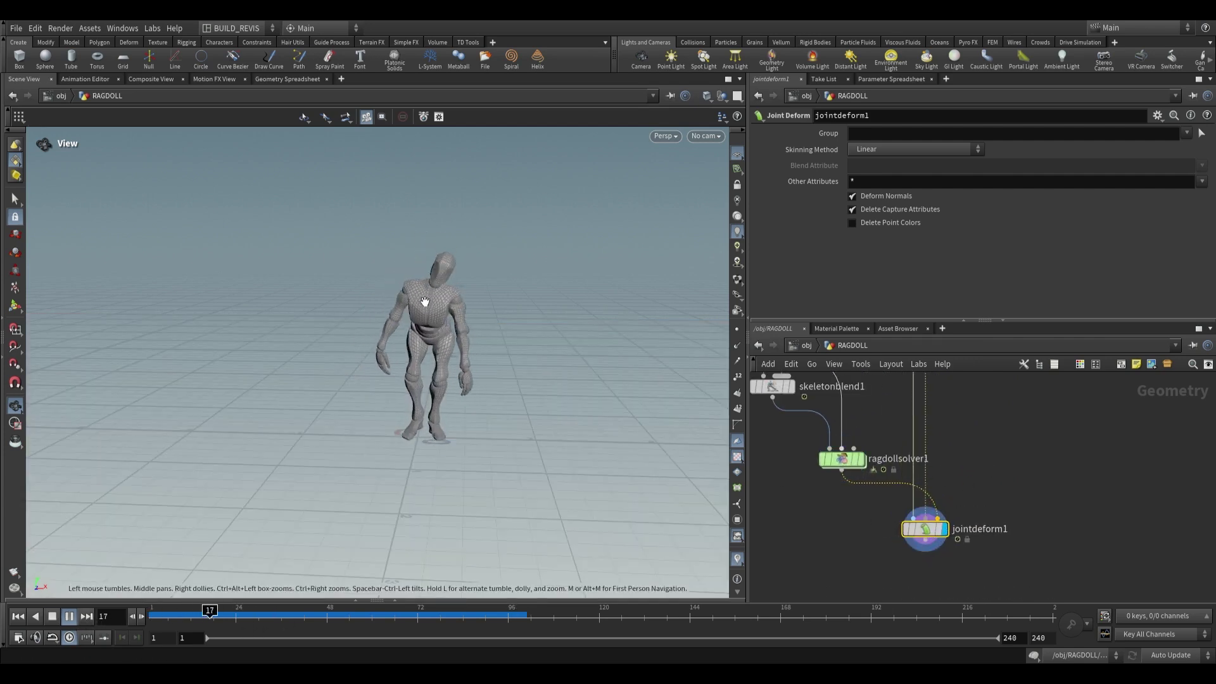
{"action": "left_click_drag", "start_coordinate": [425, 303], "coordinate": [412, 306]}
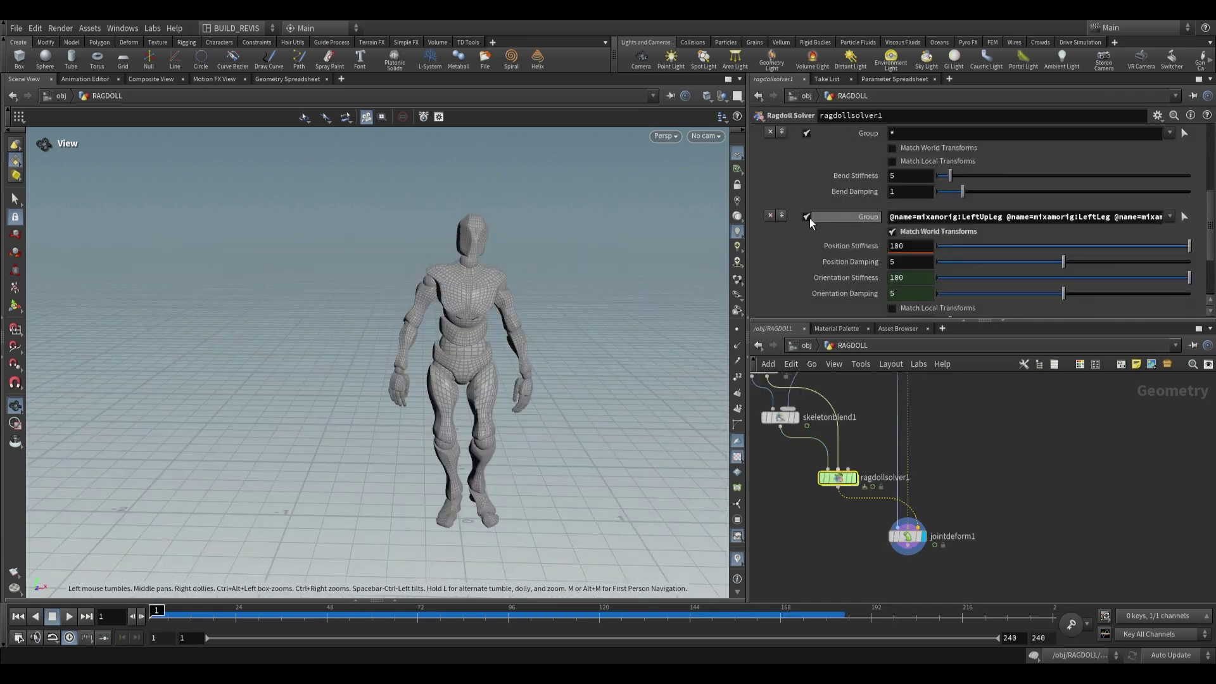
- Add a third configuration to the Ragdoll Solver's ragdoll settings
{"action": "scroll", "coordinate": [845, 285], "scroll_direction": "up", "scroll_amount": 2}
{"action": "scroll", "coordinate": [845, 285], "scroll_direction": "up", "scroll_amount": 2}
{"action": "left_click", "coordinate": [879, 213]}
{"action": "scroll", "coordinate": [820, 284], "scroll_direction": "down", "scroll_amount": 6}
{"action": "scroll", "coordinate": [969, 298], "scroll_direction": "down", "scroll_amount": 3}
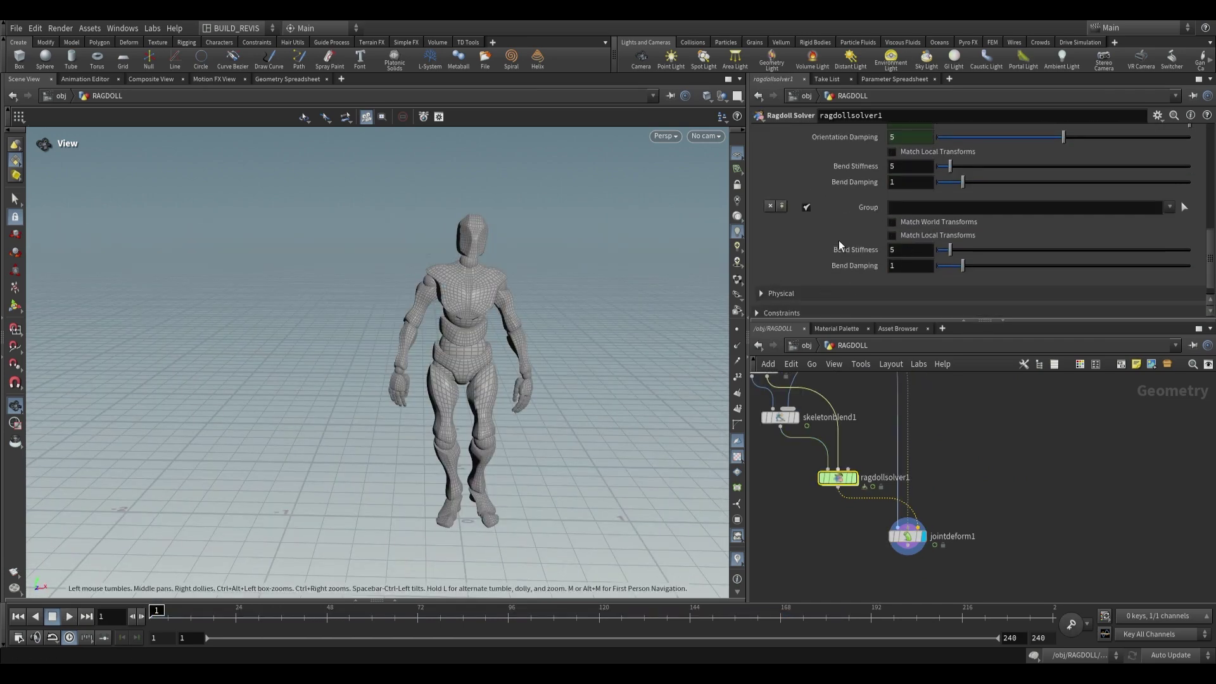
- Assign the hips, spine and other torso joints to the third configuration's group by picking them in the viewport
{"action": "scroll", "coordinate": [843, 265], "scroll_direction": "up", "scroll_amount": 4}
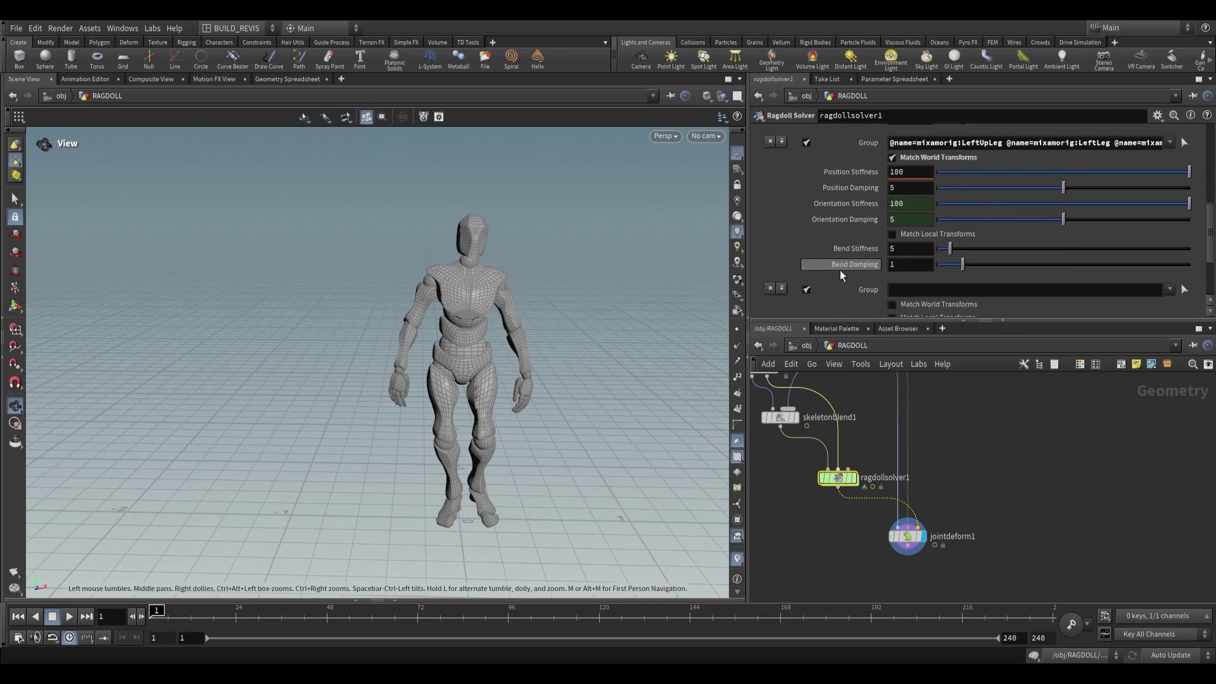
{"action": "scroll", "coordinate": [864, 272], "scroll_direction": "down", "scroll_amount": 2}
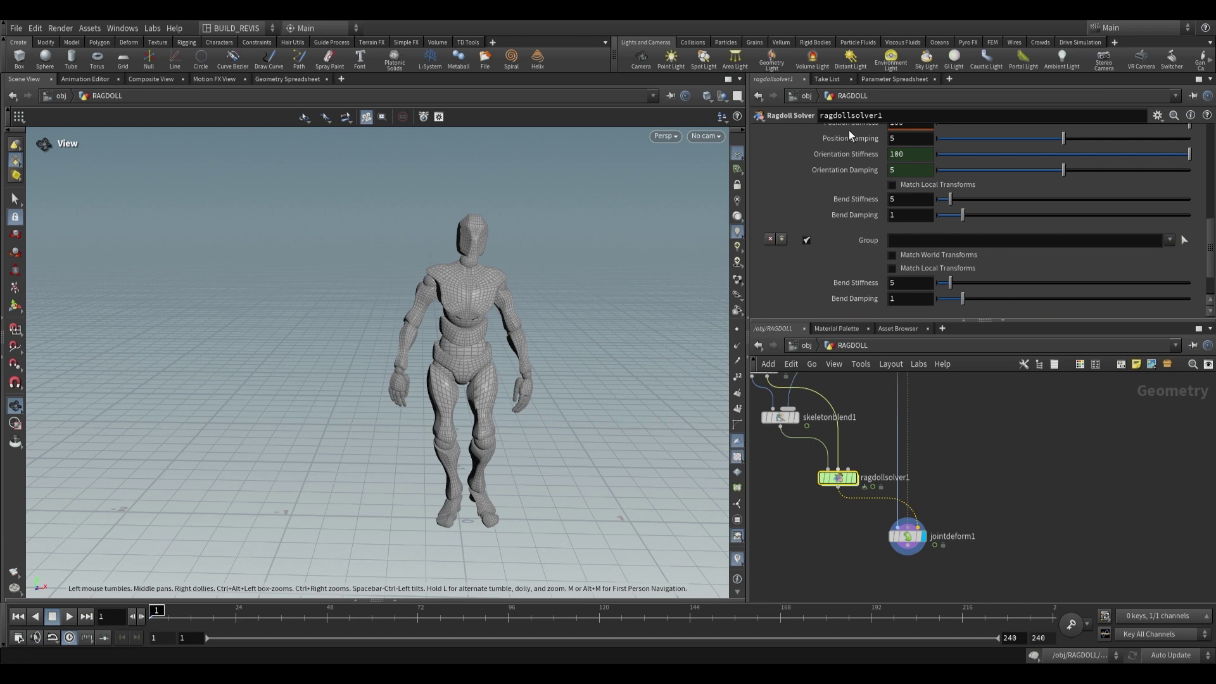
{"action": "left_click", "coordinate": [1184, 240]}
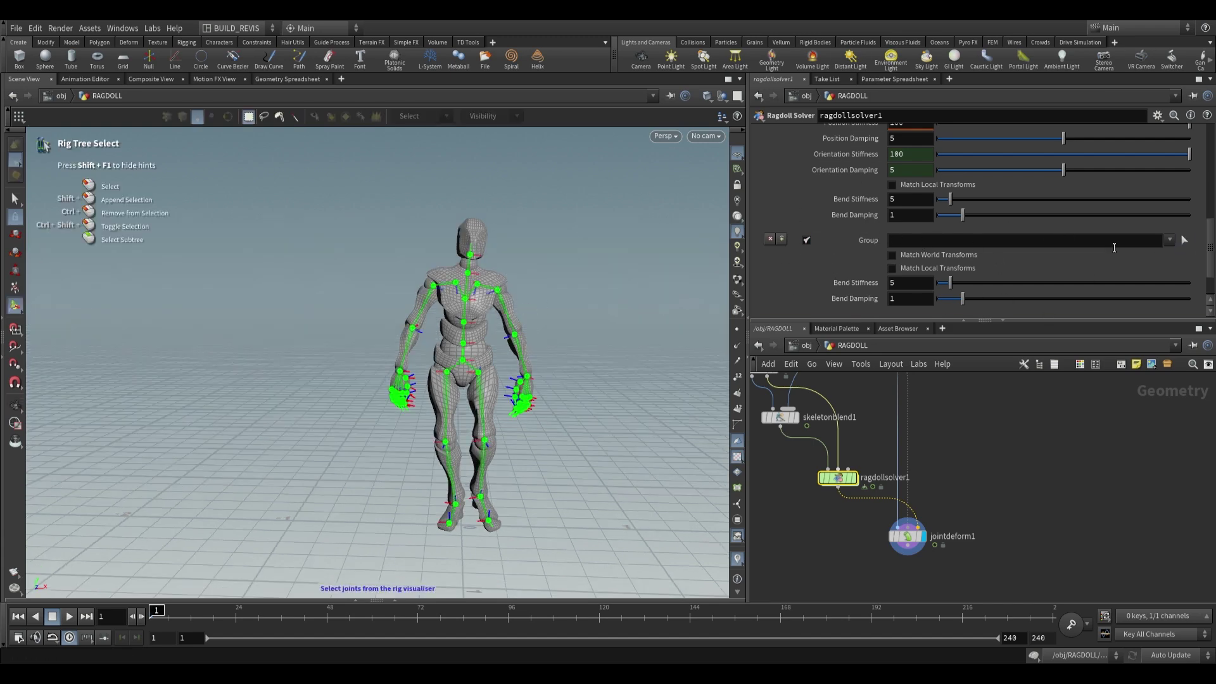
{"action": "left_click_drag", "start_coordinate": [412, 273], "coordinate": [507, 380]}
{"action": "key", "text": "Return"}
- Enable Match World Transforms on the third configuration with a Position Stiffness of 5, and play the simulation
{"action": "left_click", "coordinate": [892, 254]}
{"action": "scroll", "coordinate": [879, 281], "scroll_direction": "down", "scroll_amount": 1}
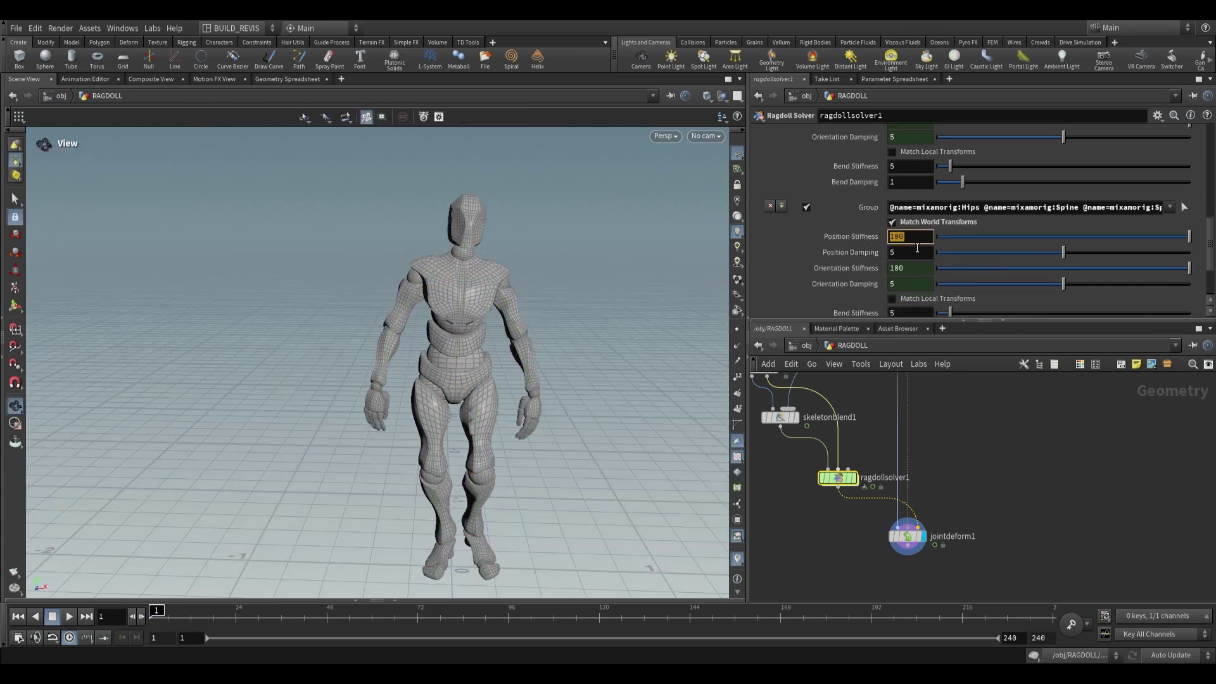
{"action": "key", "text": "Return"}
{"action": "left_click", "coordinate": [69, 616]}
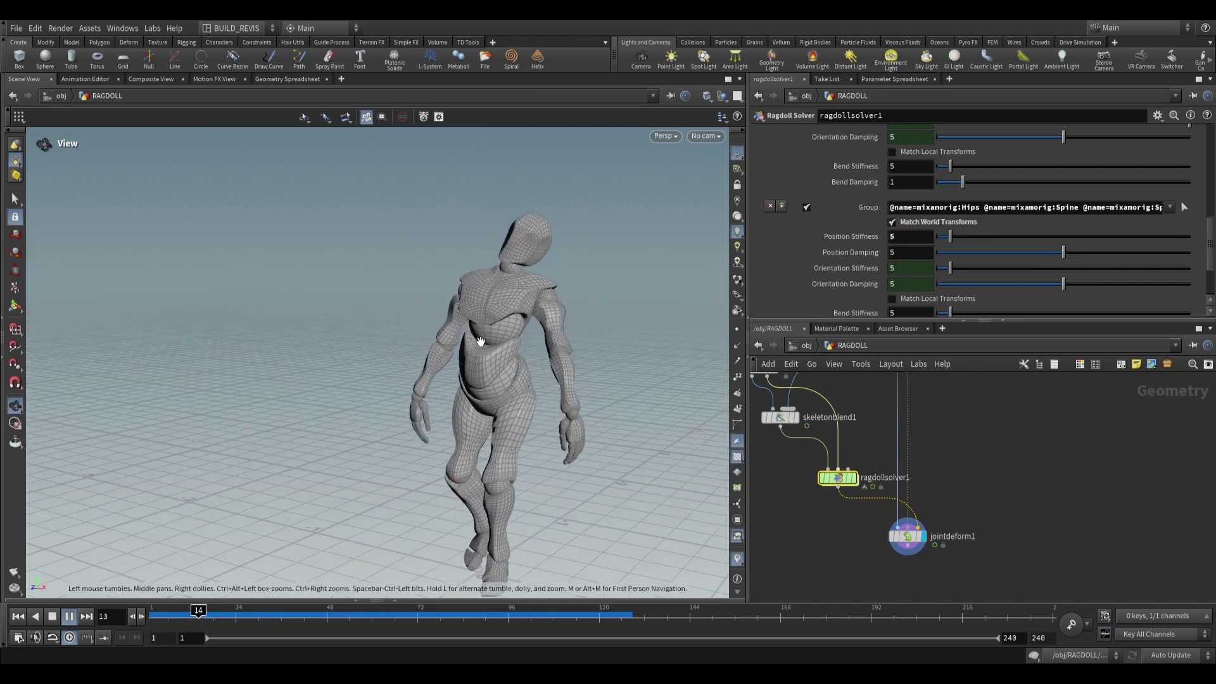
{"action": "left_click_drag", "start_coordinate": [480, 342], "coordinate": [608, 338]}
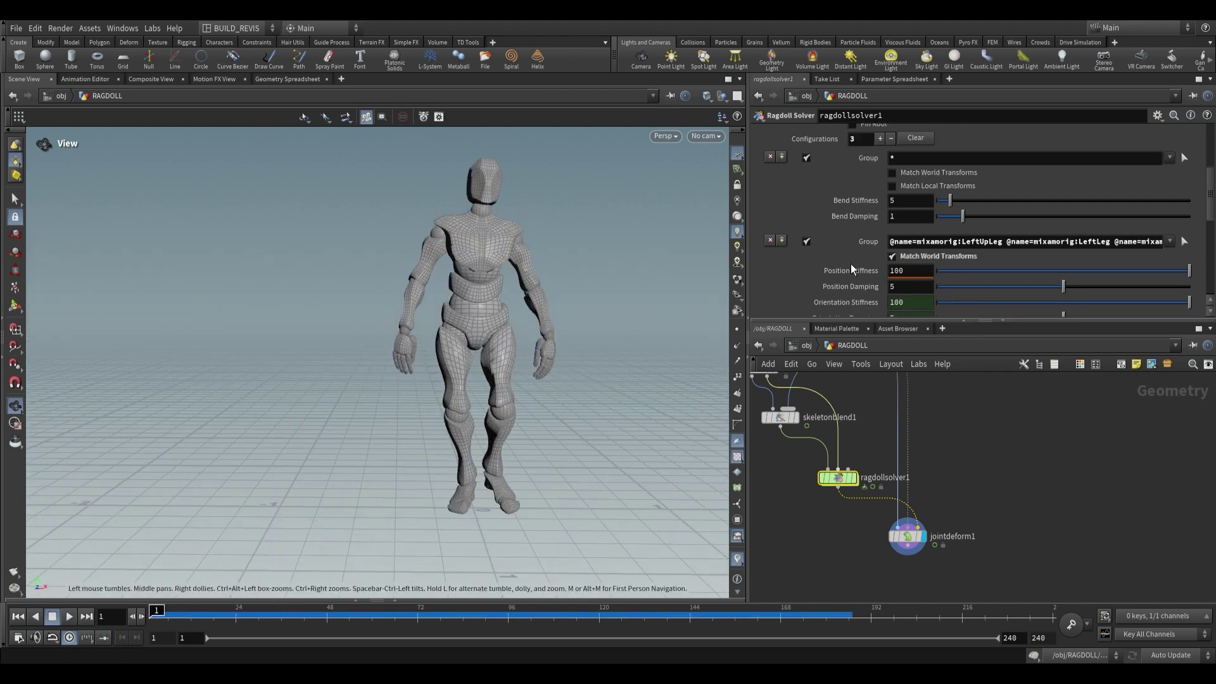
- Set the first configuration's Bend Stiffness to 0.5 and play the simulation
{"action": "scroll", "coordinate": [849, 265], "scroll_direction": "up", "scroll_amount": 1}
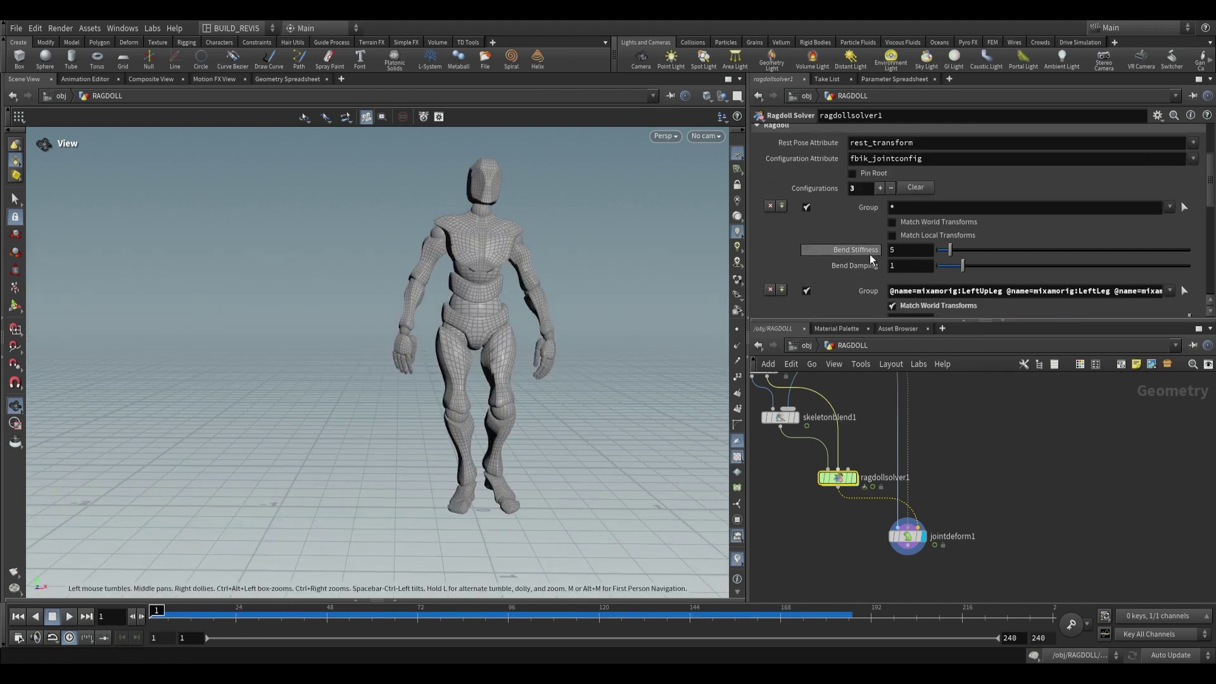
{"action": "left_click", "coordinate": [902, 251]}
{"action": "type", "text": "0.5"}
{"action": "key", "text": "Return"}
{"action": "left_click", "coordinate": [69, 617]}
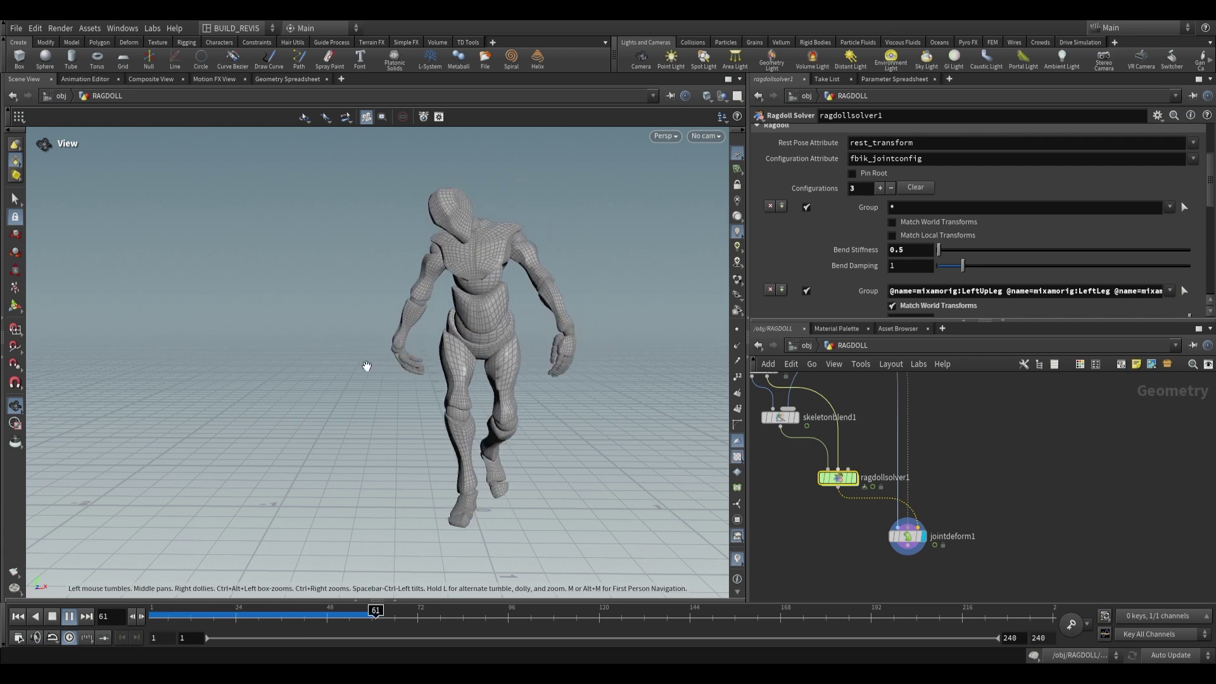
- Set the first configuration's Bend Stiffness to 20, play the simulation and rewind to frame 1
{"action": "double_click", "coordinate": [907, 251]}
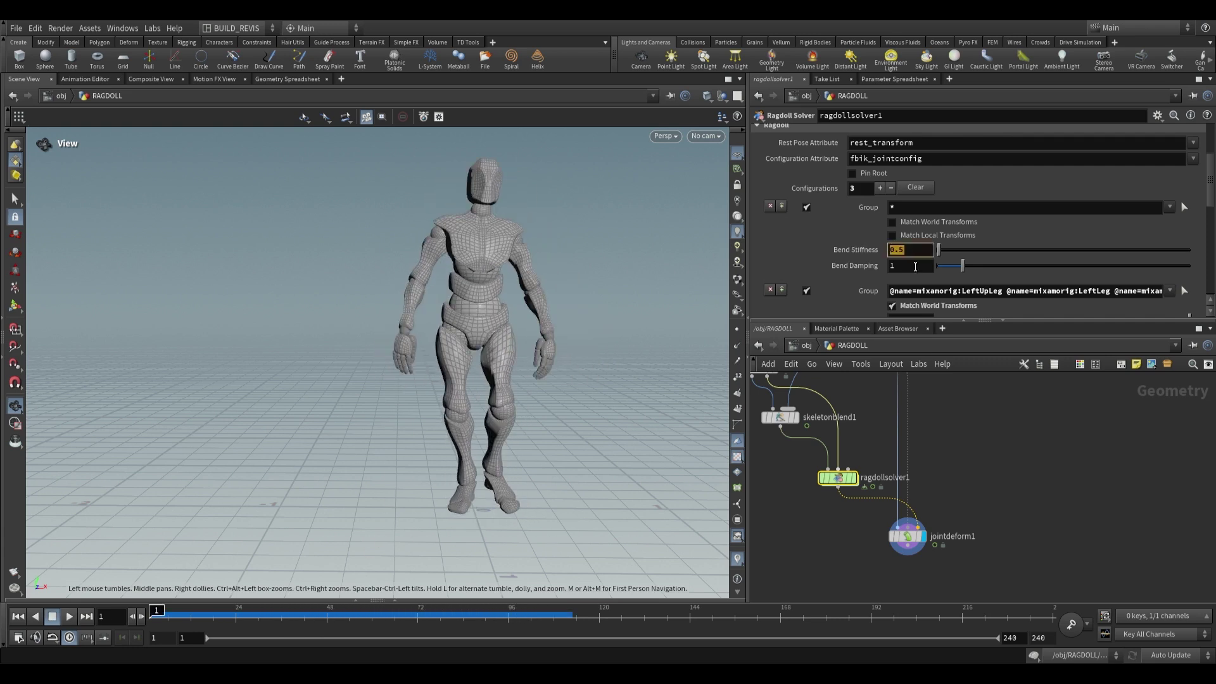
{"action": "type", "text": "20"}
{"action": "key", "text": "Return"}
{"action": "key", "text": "Up"}
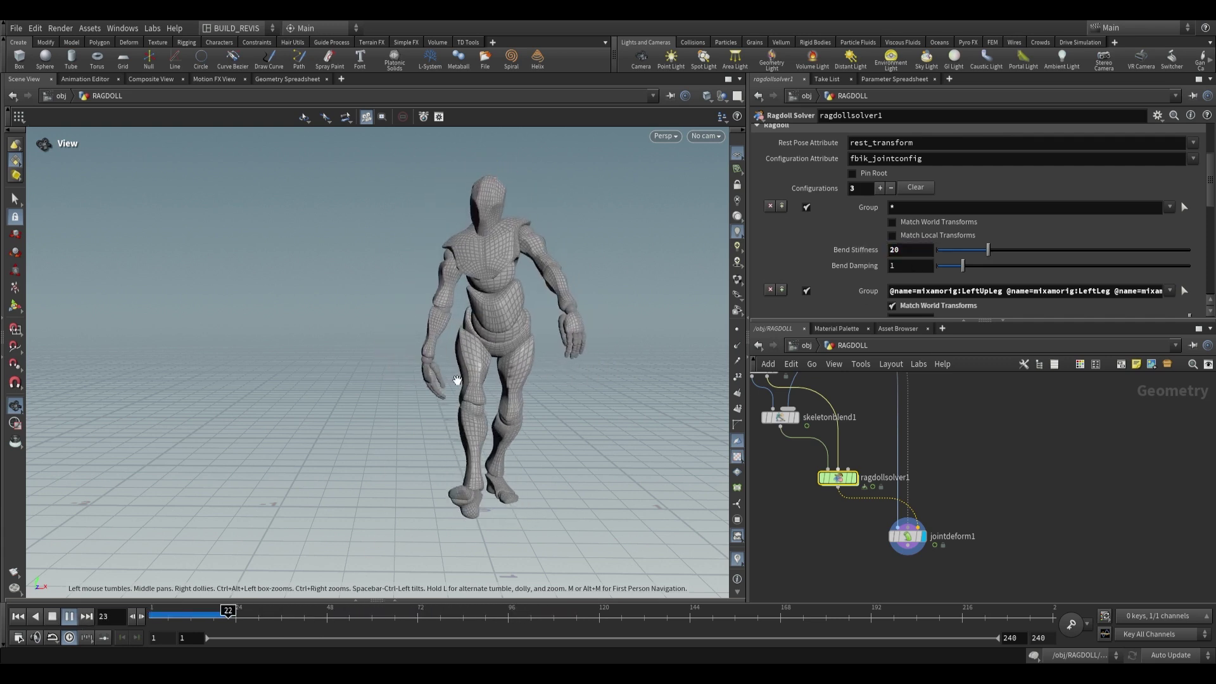
{"action": "key", "text": "ctrl+Up"}
{"action": "scroll", "coordinate": [912, 235], "scroll_direction": "down", "scroll_amount": 3}
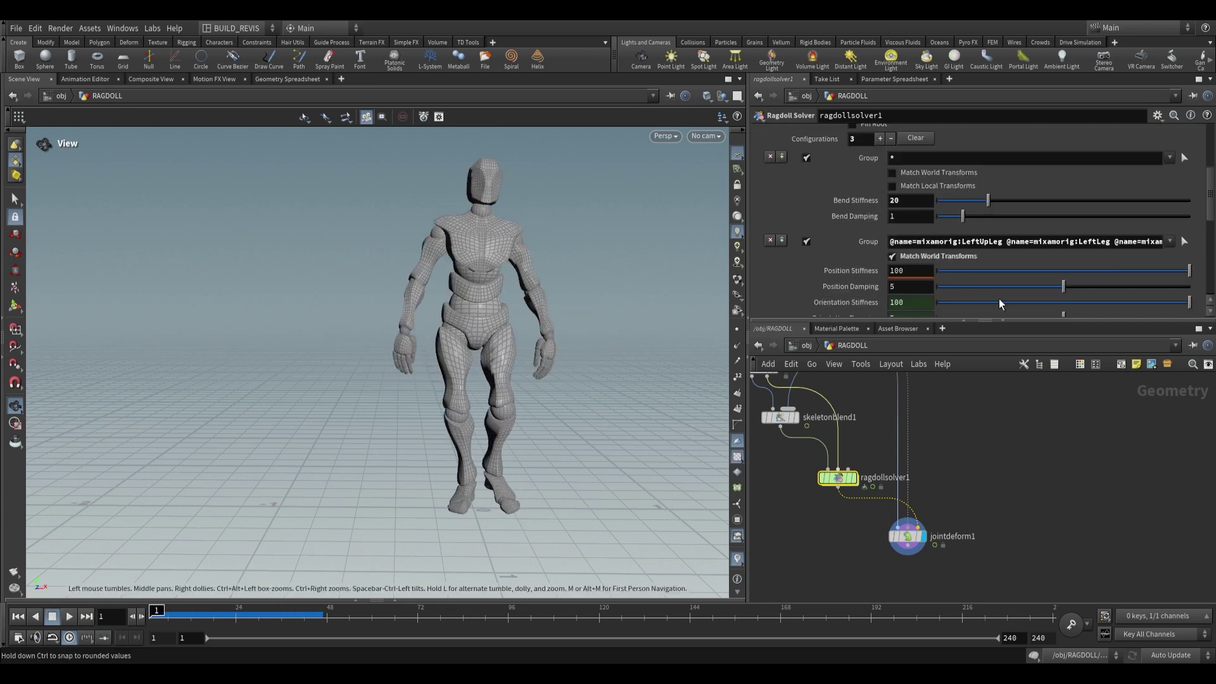
{"action": "left_click_drag", "start_coordinate": [461, 241], "coordinate": [578, 258]}
{"action": "scroll", "coordinate": [913, 277], "scroll_direction": "down", "scroll_amount": 1}
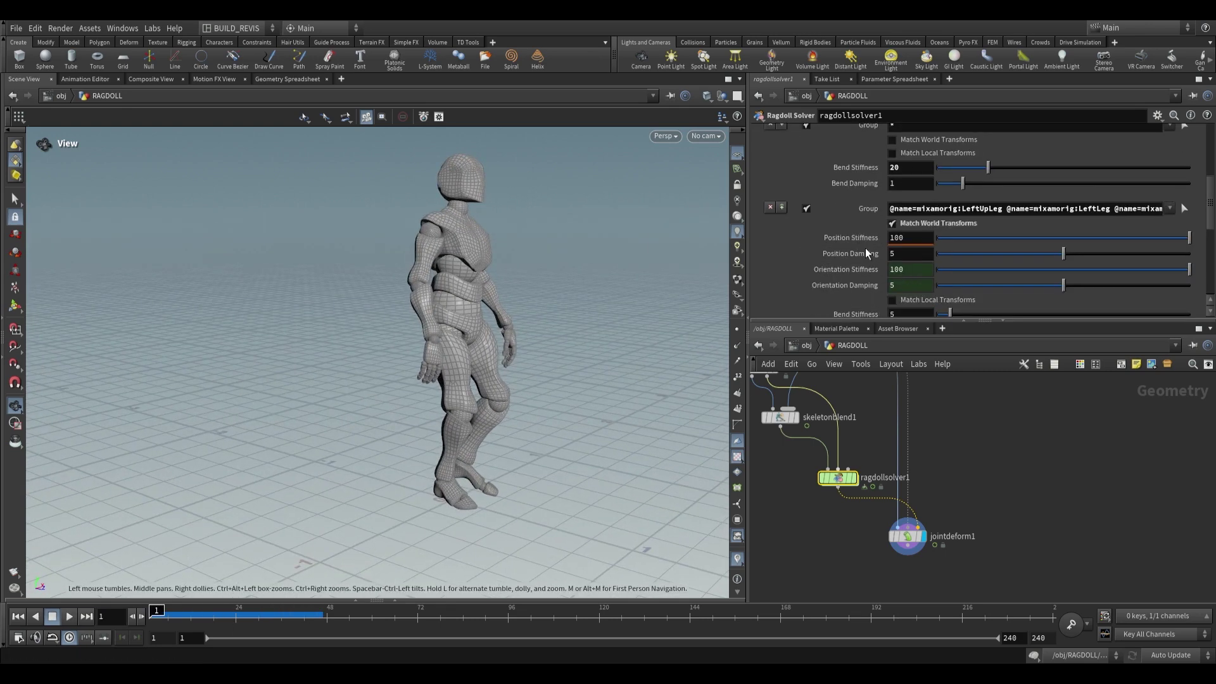
- Add a Box node to the network near the ragdoll solver
{"action": "left_click_drag", "start_coordinate": [522, 286], "coordinate": [466, 310]}
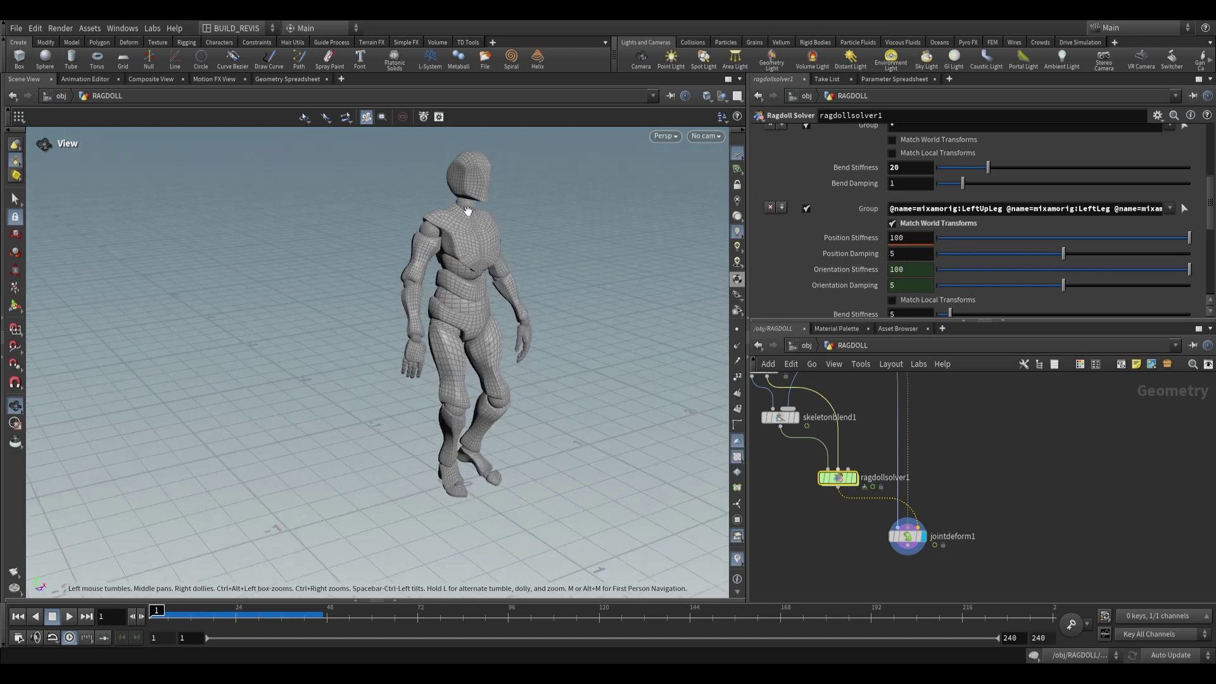
{"action": "scroll", "coordinate": [872, 241], "scroll_direction": "up", "scroll_amount": 9}
{"action": "middle_click_drag", "start_coordinate": [925, 521], "coordinate": [904, 532]}
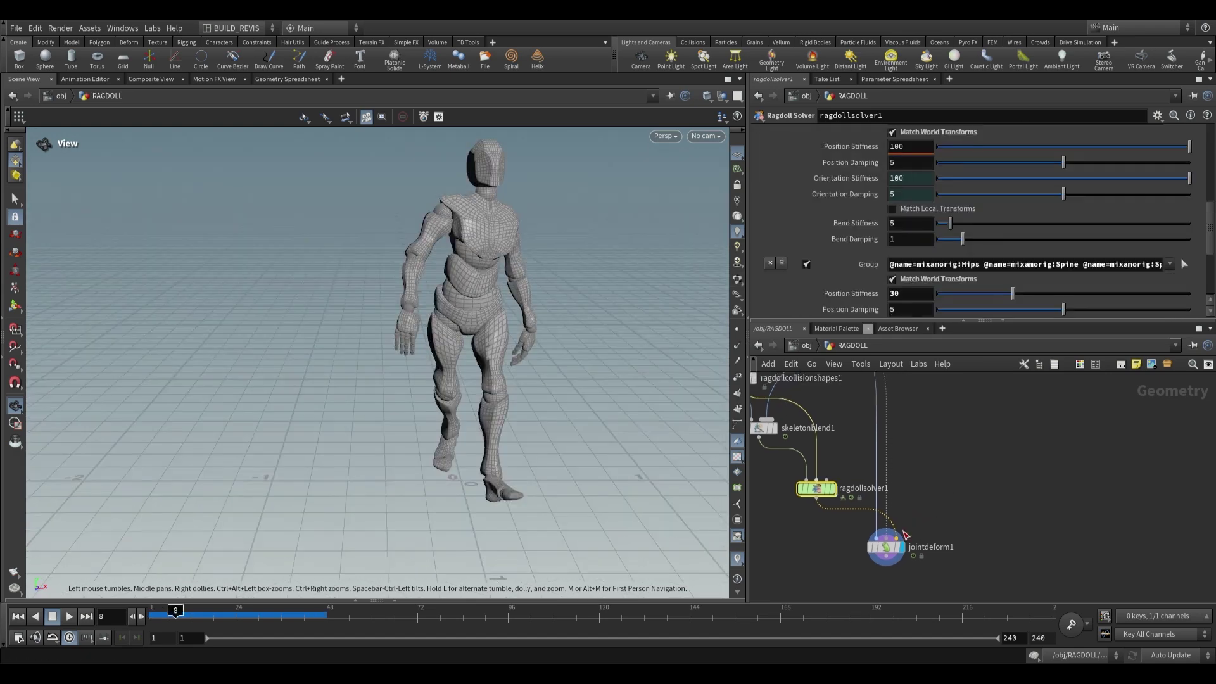
{"action": "scroll", "coordinate": [904, 532], "scroll_direction": "up", "scroll_amount": 2}
{"action": "middle_click_drag", "start_coordinate": [829, 496], "coordinate": [914, 548]}
{"action": "middle_click_drag", "start_coordinate": [1037, 454], "coordinate": [1031, 457]}
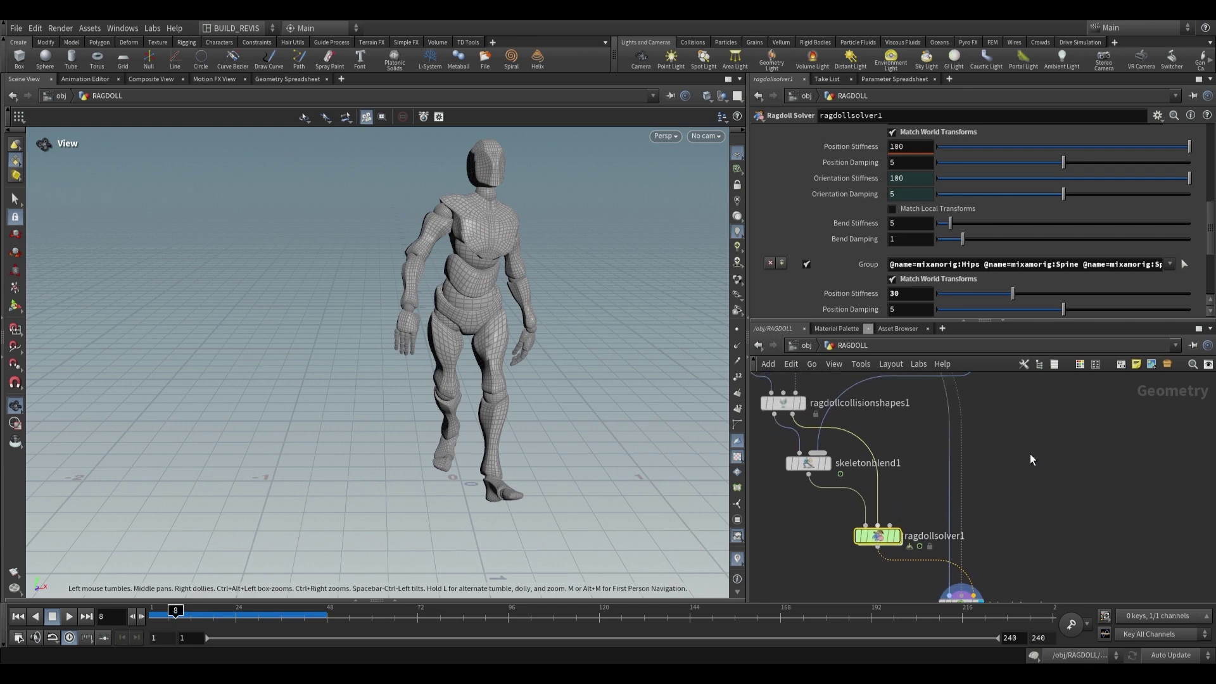
{"action": "key", "text": "Tab"}
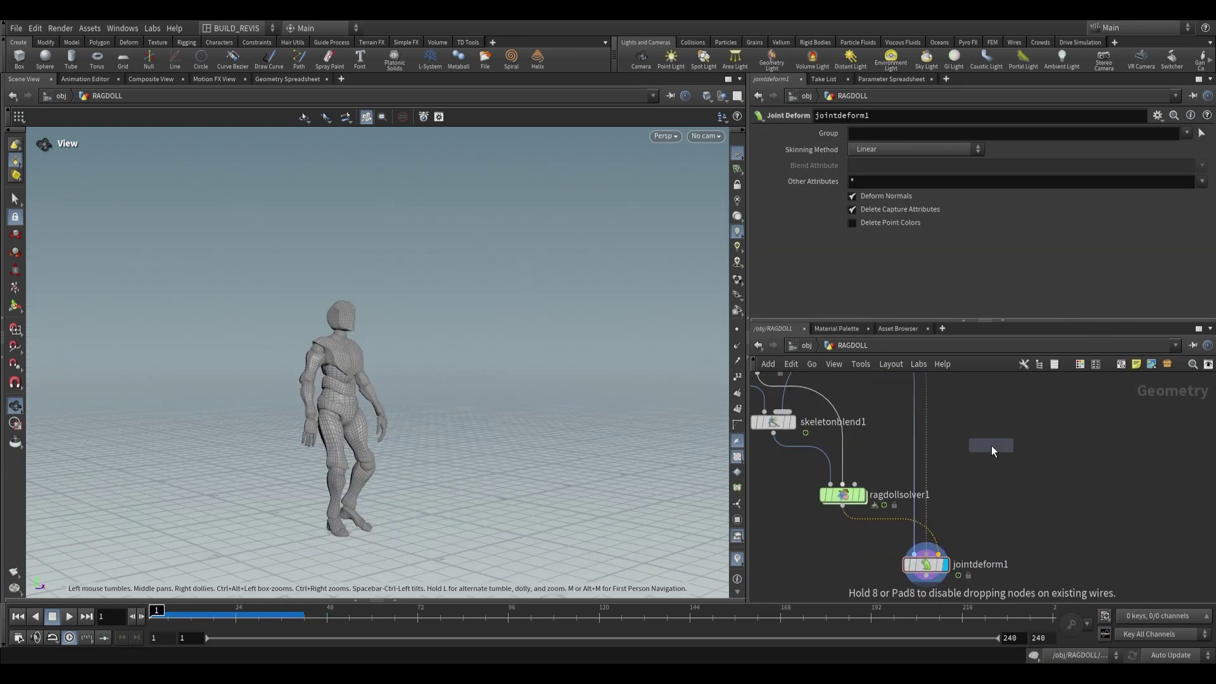
{"action": "left_click", "coordinate": [988, 443]}
{"action": "left_click", "coordinate": [1005, 442]}
- Position the box in front of the character at about 0, 1.488, 1.656 and keyframe its Center at frame 1
{"action": "left_click_drag", "start_coordinate": [380, 443], "coordinate": [37, 325]}
{"action": "left_click", "coordinate": [15, 306]}
{"action": "left_click_drag", "start_coordinate": [405, 458], "coordinate": [611, 482]}
{"action": "left_click_drag", "start_coordinate": [516, 371], "coordinate": [516, 196]}
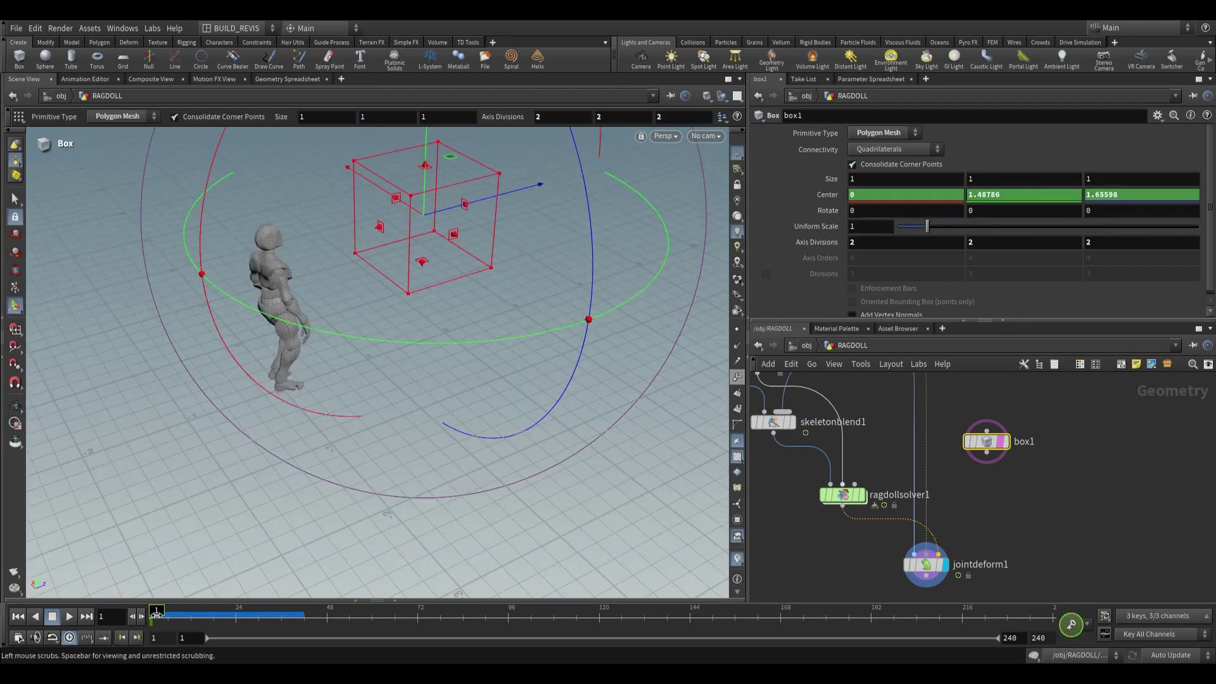
- At frame 24, keyframe the box's Center Z at about -1.395 past the character and wire the box into the ragdoll solver
{"action": "left_click_drag", "start_coordinate": [156, 613], "coordinate": [236, 613]}
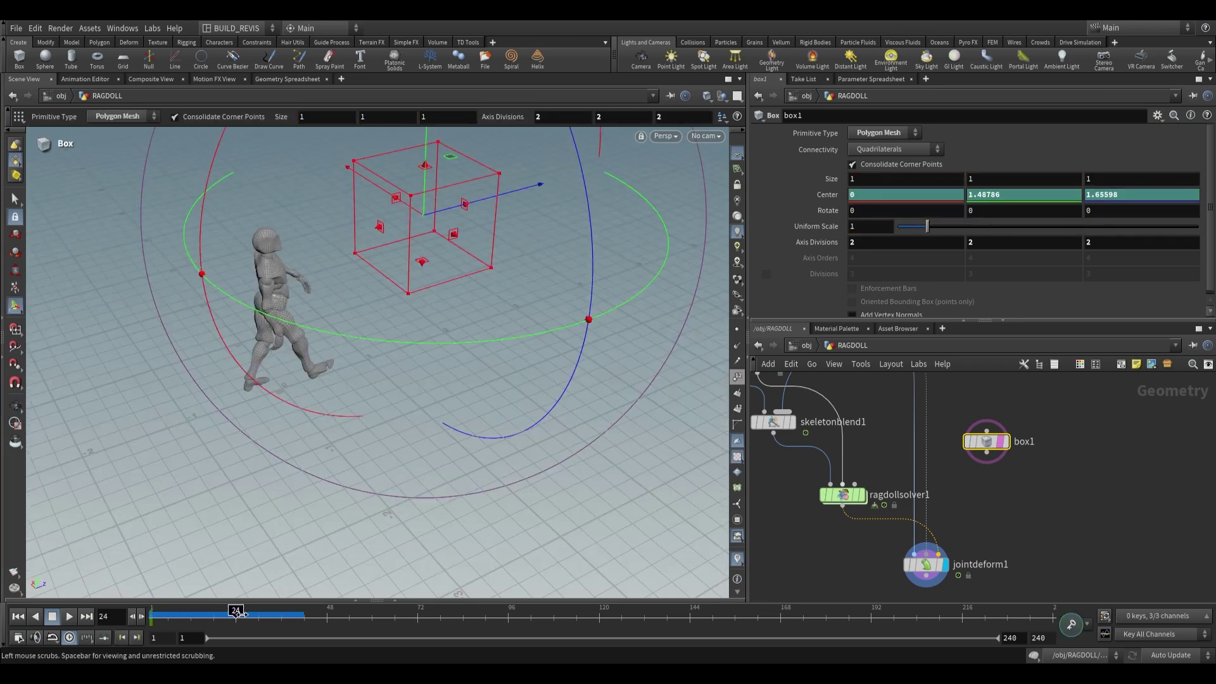
{"action": "left_click_drag", "start_coordinate": [493, 195], "coordinate": [240, 254]}
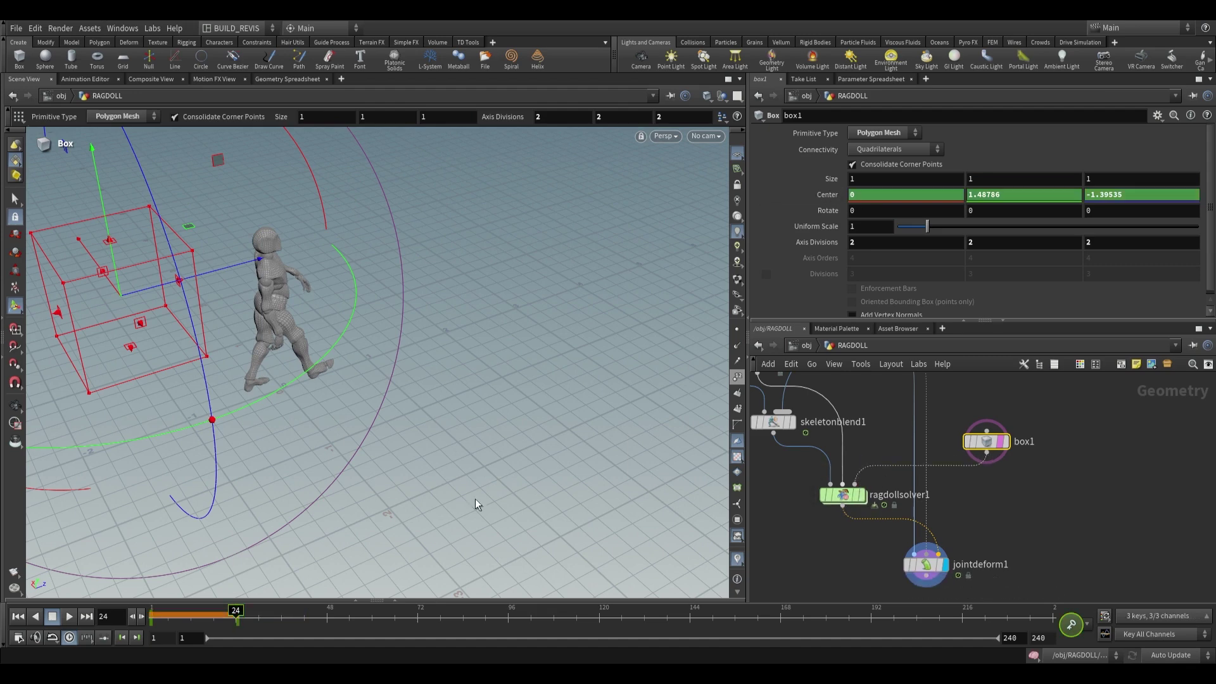
- Display the ragdoll solver and play the simulation from frame 1 to check the collision with the moving box
{"action": "left_click", "coordinate": [19, 618]}
{"action": "left_click", "coordinate": [16, 404]}
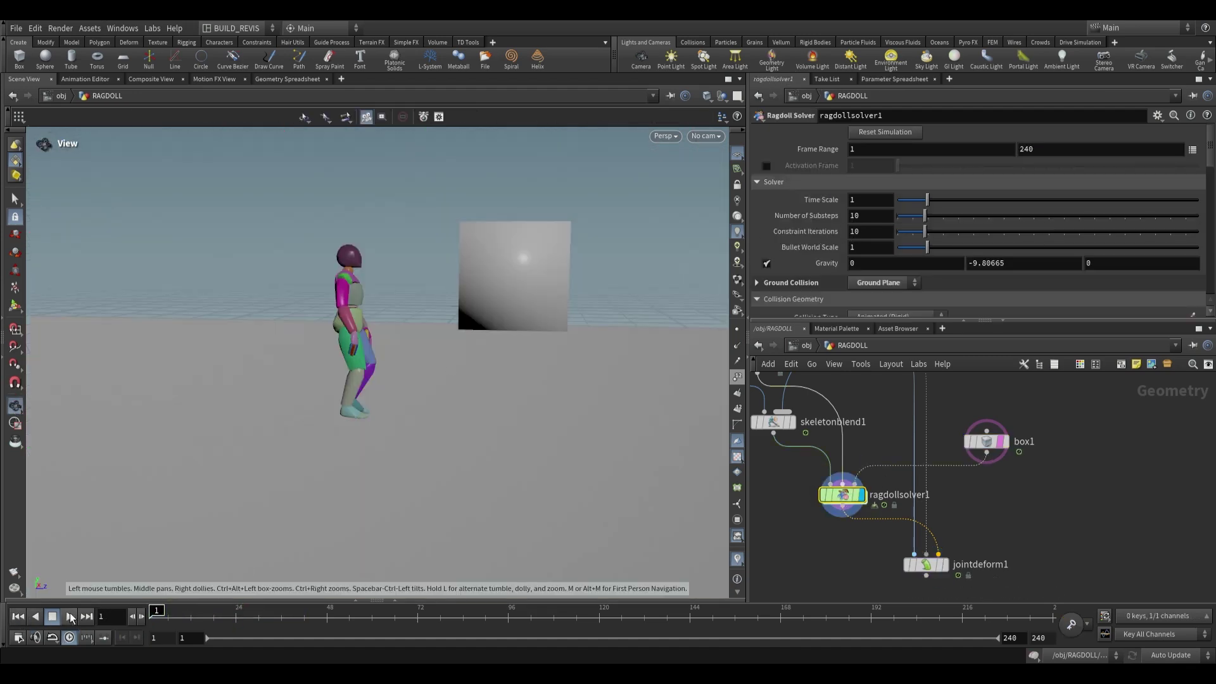
{"action": "left_click", "coordinate": [69, 618]}
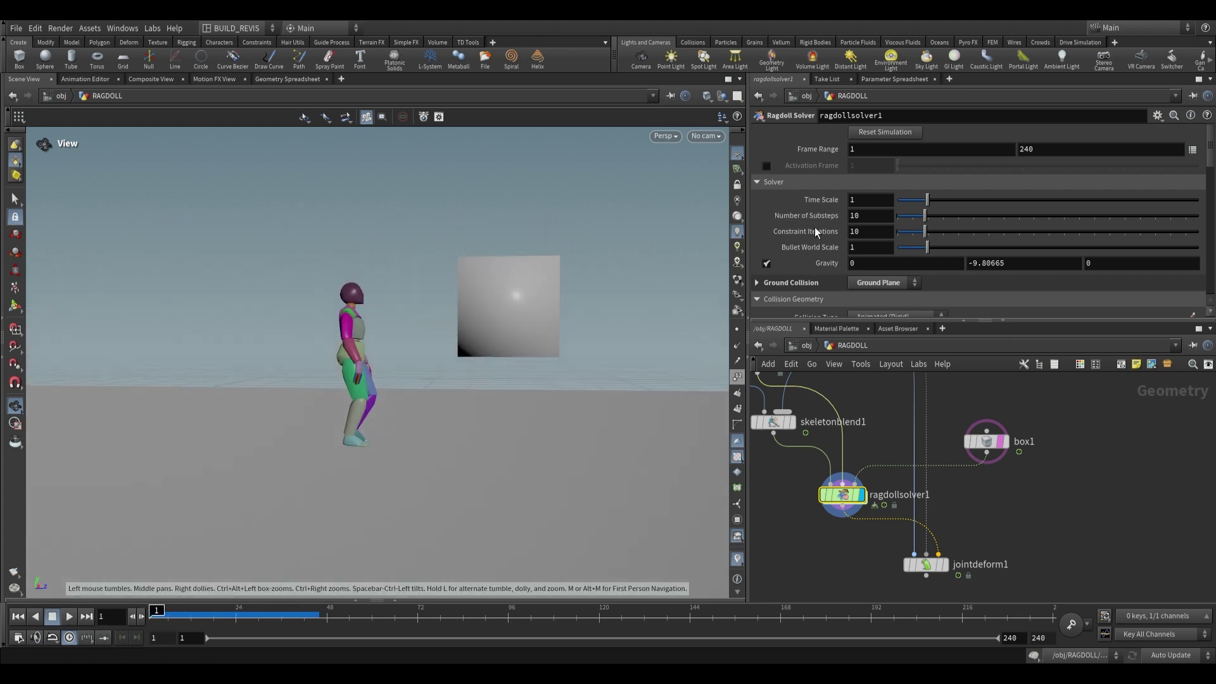
- Set the ragdoll solver's Number of Substeps to 50 and scrub through the recalculated simulation
{"action": "left_click", "coordinate": [867, 216]}
{"action": "type", "text": "50"}
{"action": "key", "text": "Return"}
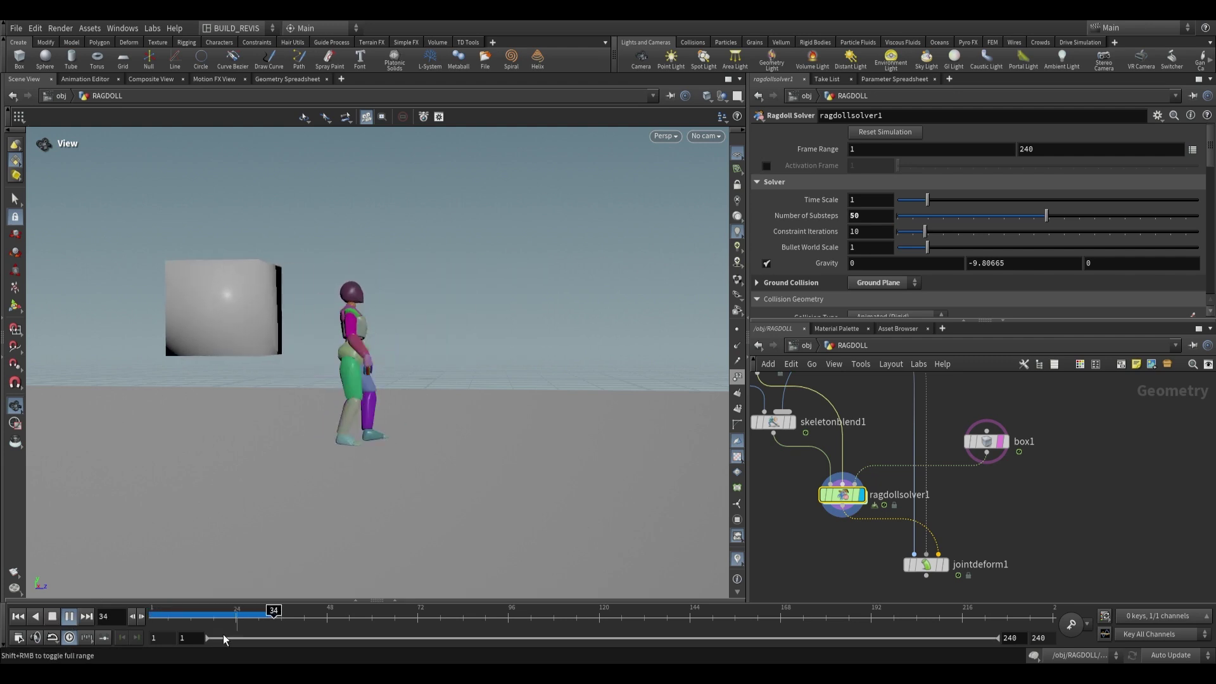
{"action": "mouse_move", "coordinate": [203, 615]}
{"action": "left_mouse_down"}
{"action": "mouse_move", "coordinate": [151, 613]}
{"action": "mouse_move", "coordinate": [216, 610]}
{"action": "mouse_move", "coordinate": [202, 609]}
{"action": "left_mouse_up"}
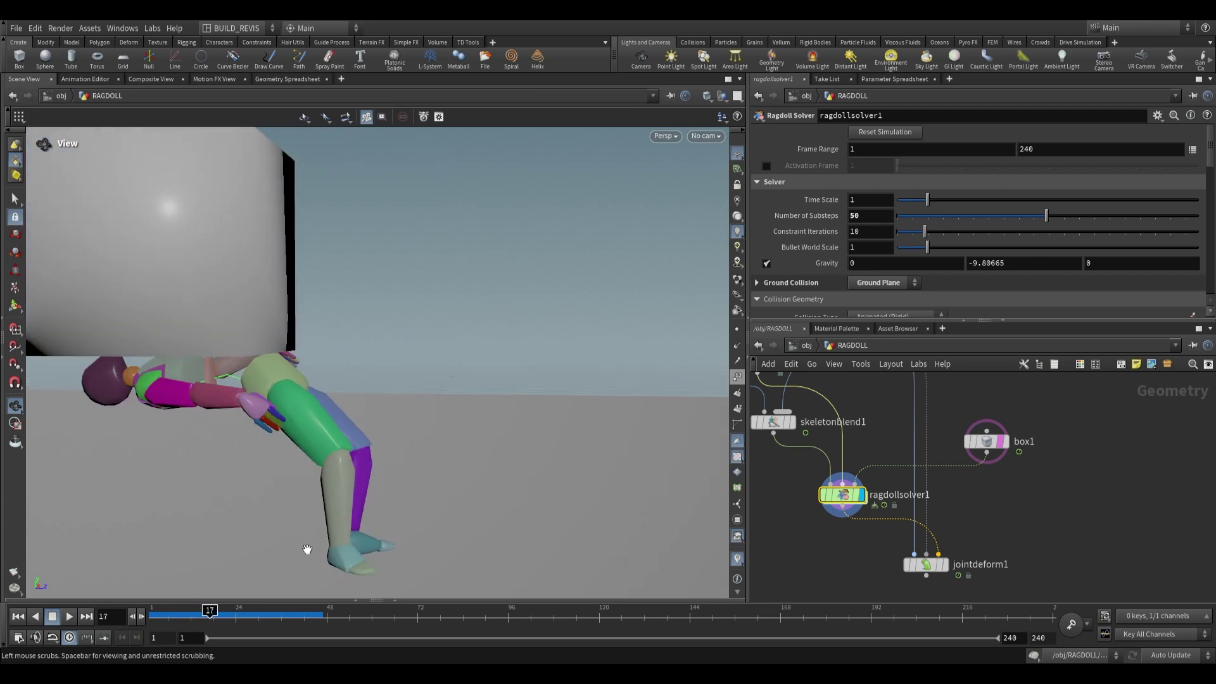
- Set the second configuration's Position Stiffness to 50 and the third configuration's Position Damping to 10
{"action": "scroll", "coordinate": [841, 257], "scroll_direction": "down", "scroll_amount": 3}
{"action": "scroll", "coordinate": [841, 257], "scroll_direction": "down", "scroll_amount": 5}
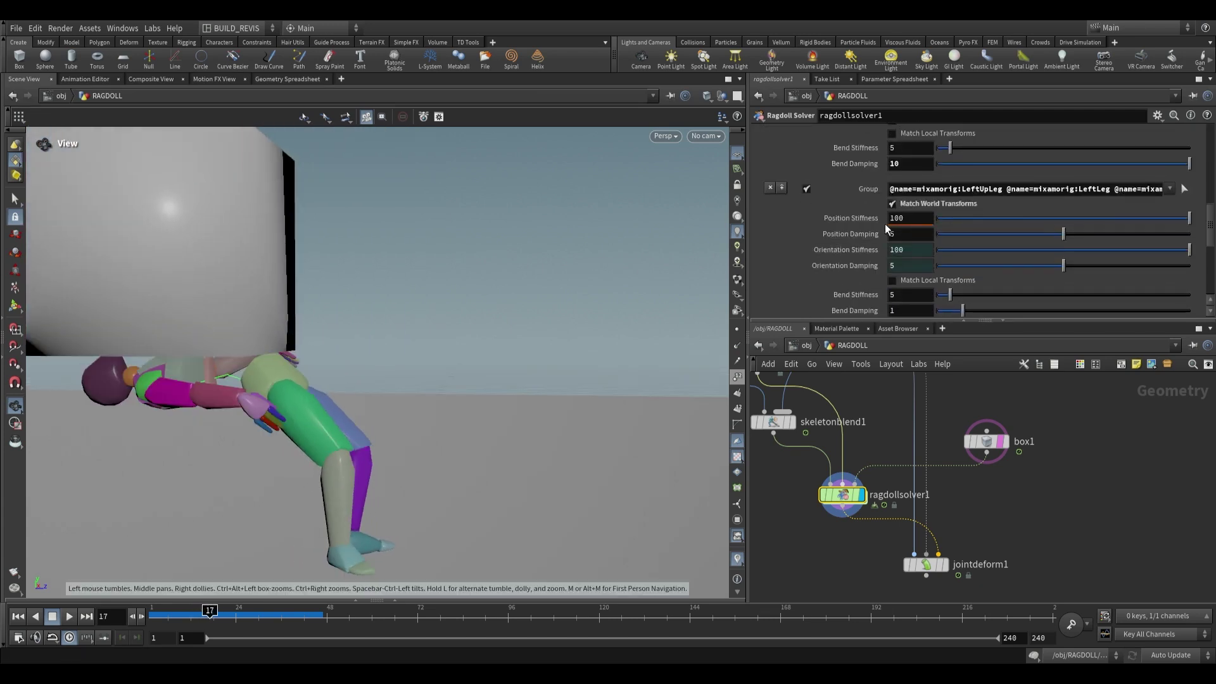
{"action": "type", "text": "50"}
{"action": "key", "text": "Tab"}
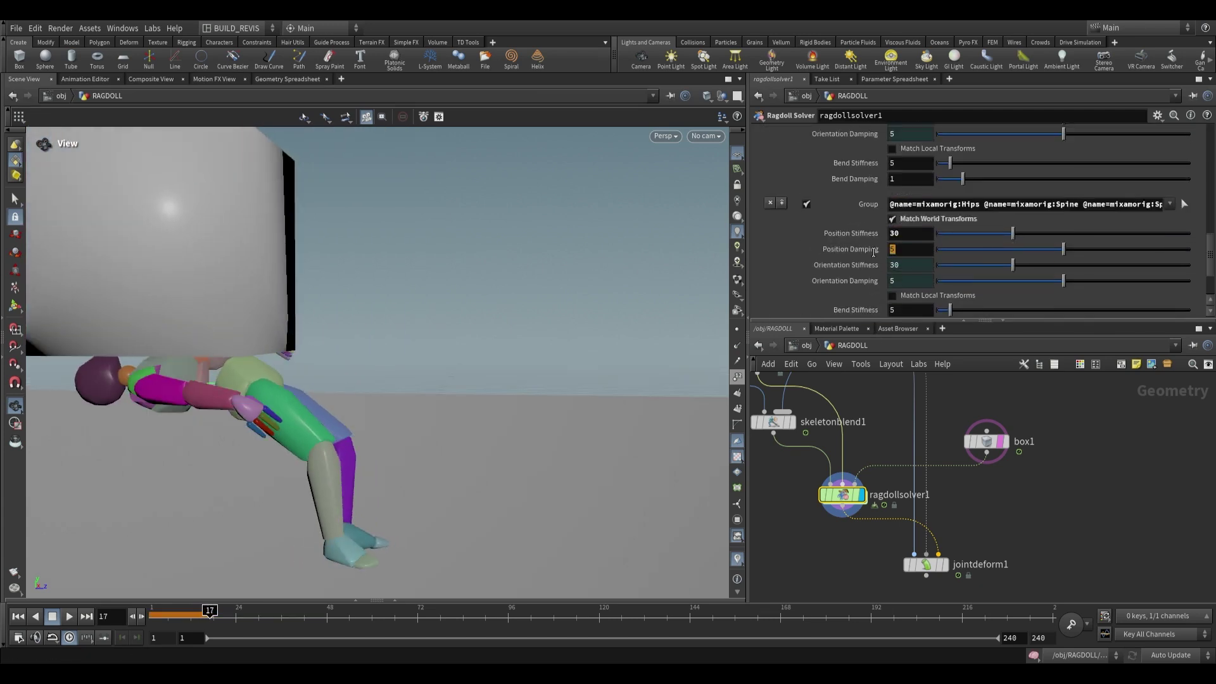
{"action": "type", "text": "10"}
{"action": "key", "text": "Return"}
- Set the solver's Constraint Iterations to 50 and play the simulation on the mesh displayed by Joint Deform
{"action": "scroll", "coordinate": [850, 256], "scroll_direction": "up", "scroll_amount": 3}
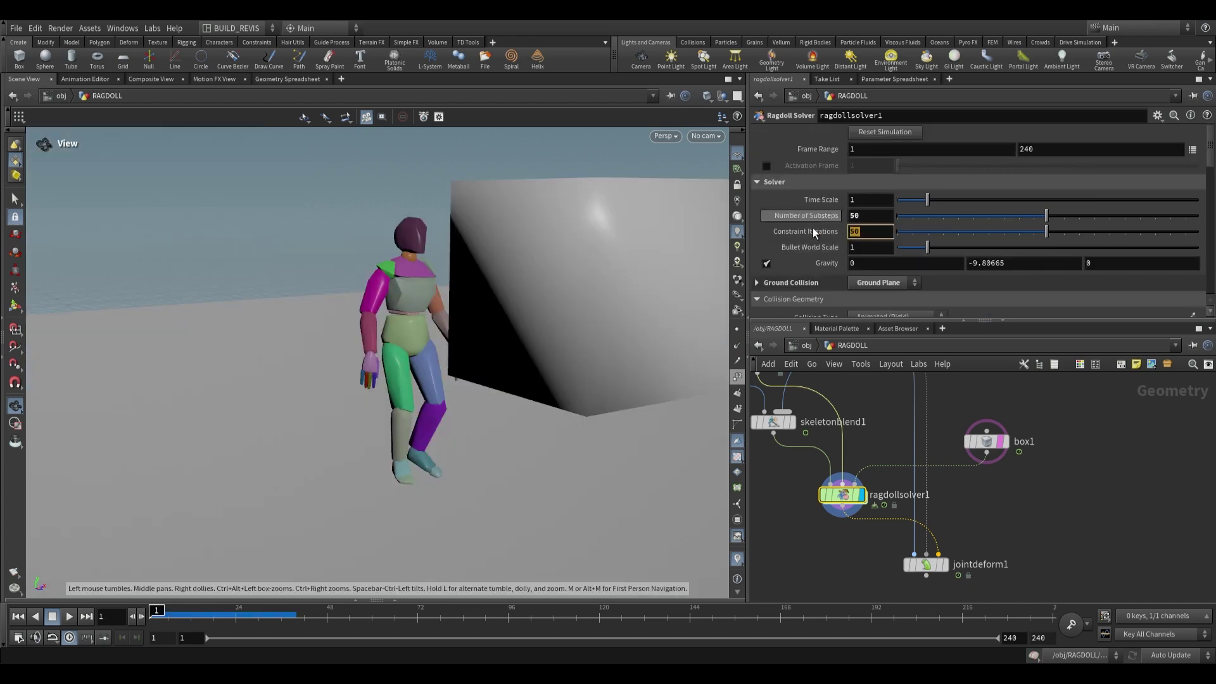
{"action": "left_click", "coordinate": [70, 616]}
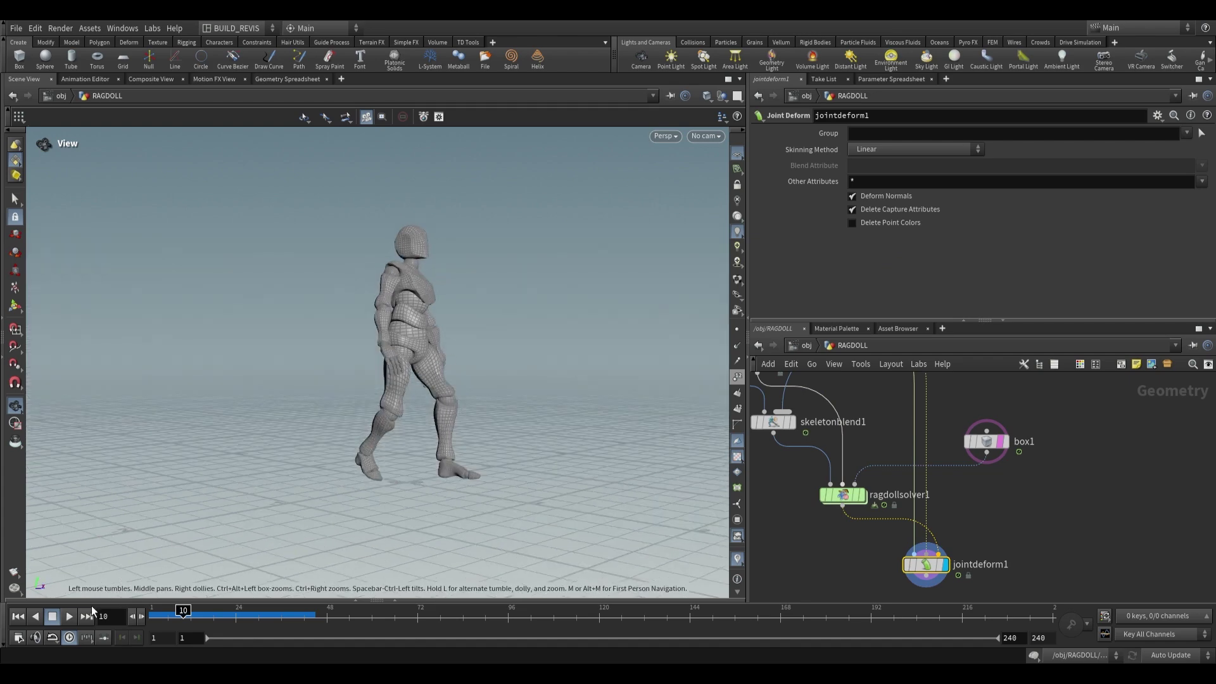
{"action": "left_click", "coordinate": [69, 616]}
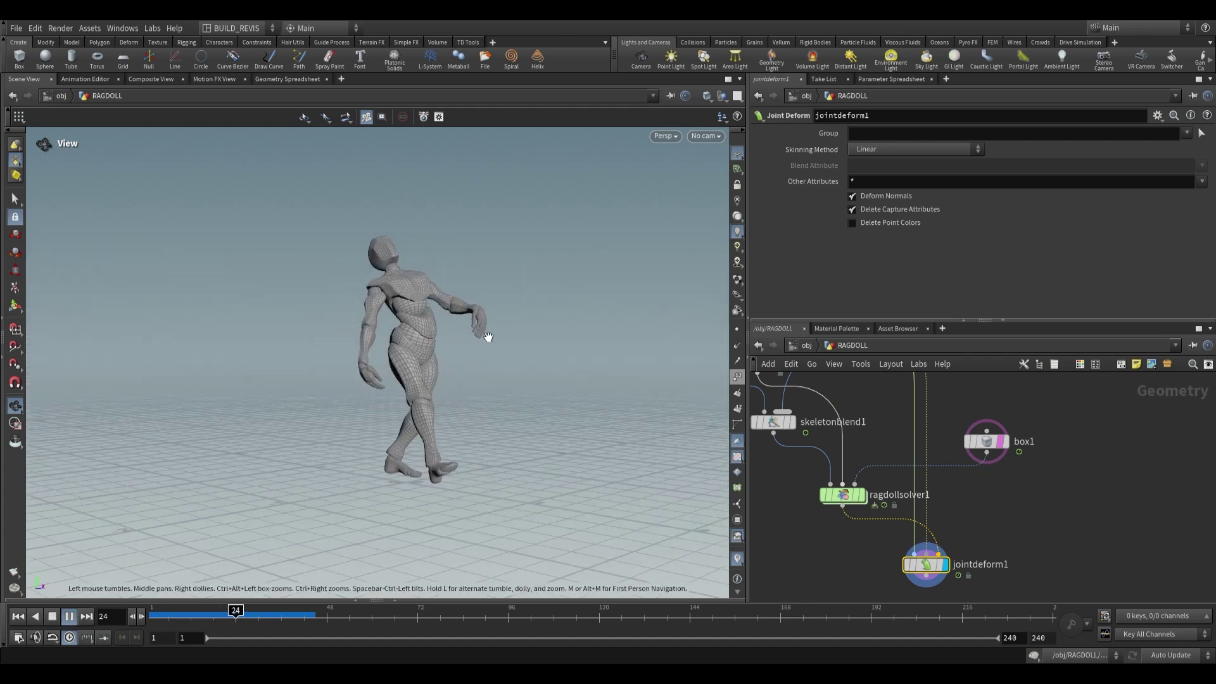
{"action": "left_click_drag", "start_coordinate": [488, 336], "coordinate": [435, 516]}
{"action": "left_click_drag", "start_coordinate": [286, 612], "coordinate": [150, 616]}
{"action": "left_click", "coordinate": [69, 616]}
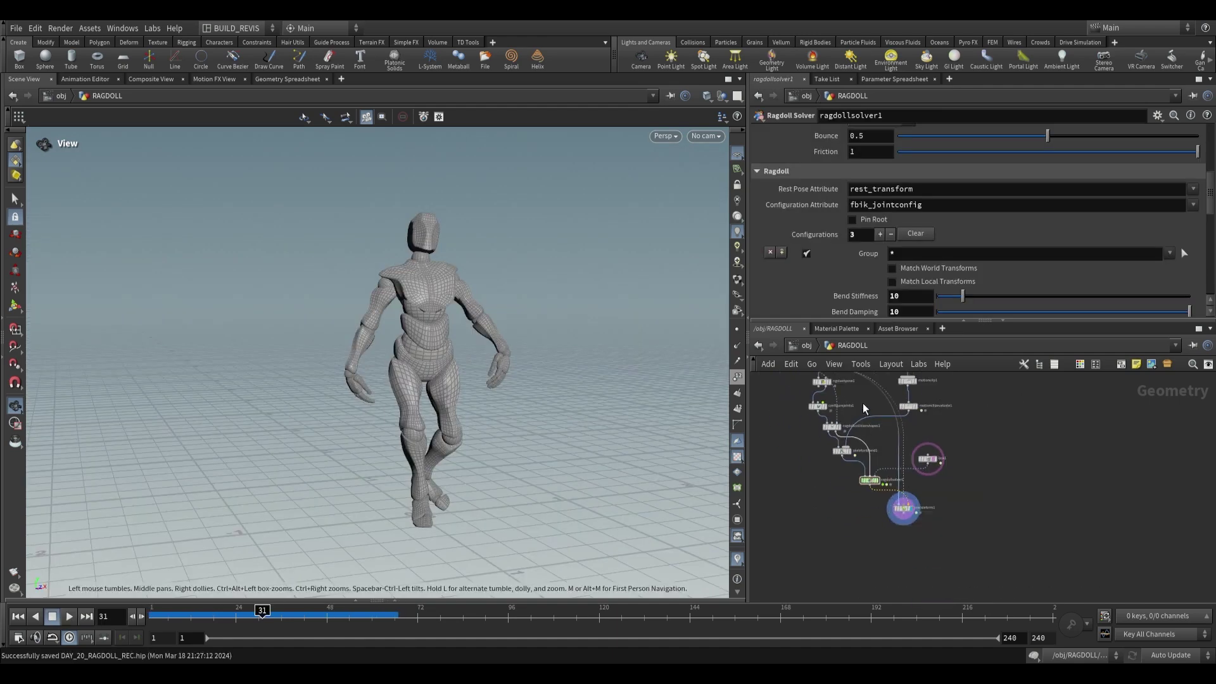
- Change the FBX Character Import node's FBX File to Breakdance 1990.fbx
{"action": "scroll", "coordinate": [864, 407], "scroll_direction": "up", "scroll_amount": 8}
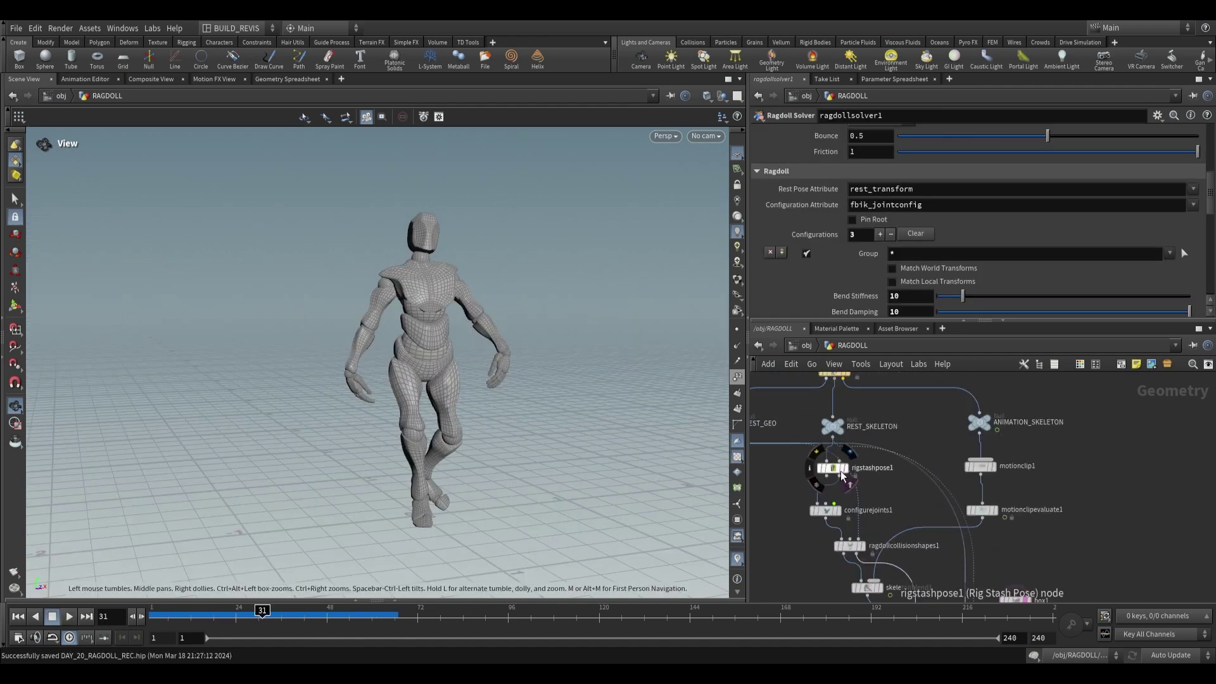
{"action": "middle_click_drag", "start_coordinate": [849, 477], "coordinate": [866, 556]}
{"action": "scroll", "coordinate": [865, 479], "scroll_direction": "down", "scroll_amount": 2}
{"action": "scroll", "coordinate": [856, 470], "scroll_direction": "up", "scroll_amount": 3}
{"action": "left_click", "coordinate": [872, 447]}
{"action": "mouse_move", "coordinate": [941, 462]}
{"action": "middle_mouse_down"}
{"action": "mouse_move", "coordinate": [936, 383]}
{"action": "mouse_move", "coordinate": [943, 485]}
{"action": "middle_mouse_up"}
{"action": "scroll", "coordinate": [936, 435], "scroll_direction": "down", "scroll_amount": 2}
{"action": "scroll", "coordinate": [931, 425], "scroll_direction": "up", "scroll_amount": 3}
{"action": "middle_click_drag", "start_coordinate": [806, 425], "coordinate": [817, 488]}
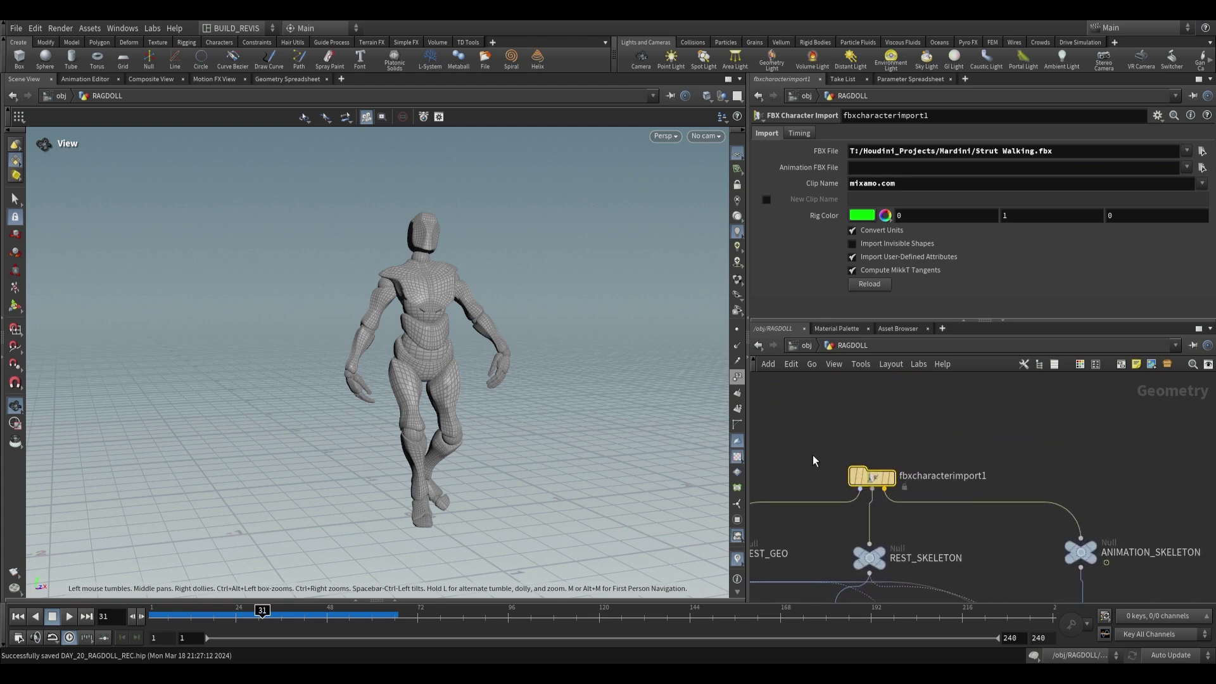
{"action": "left_click", "coordinate": [1203, 166]}
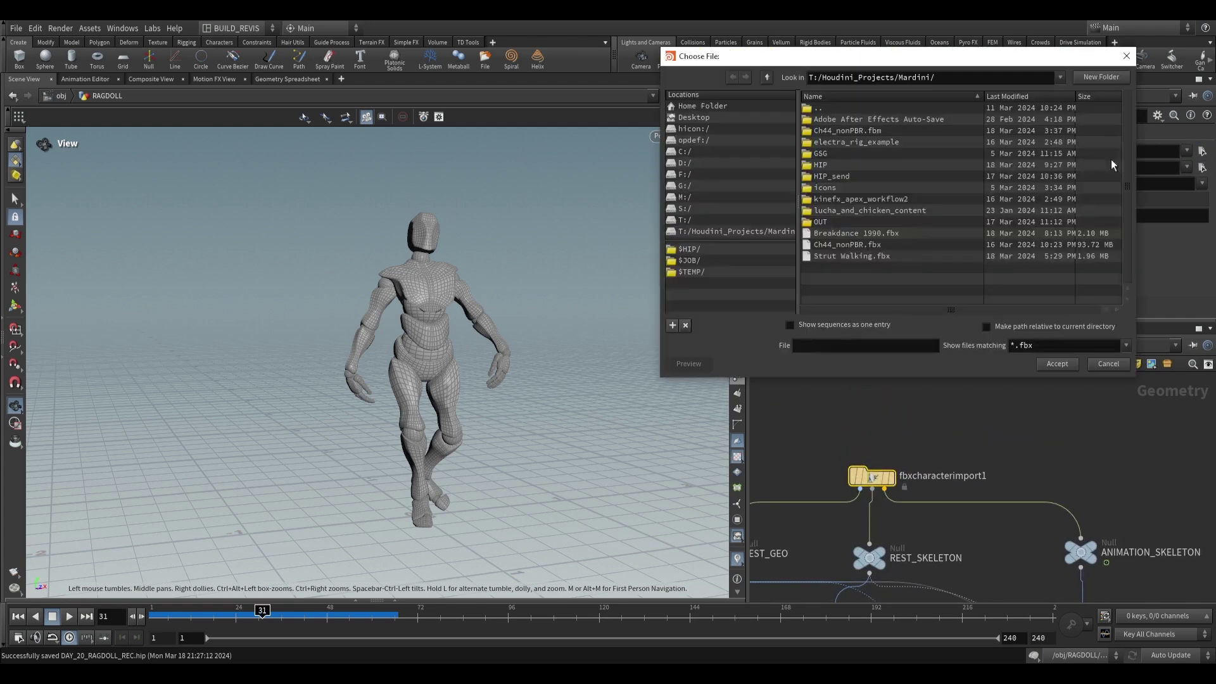
{"action": "key", "text": "Escape"}
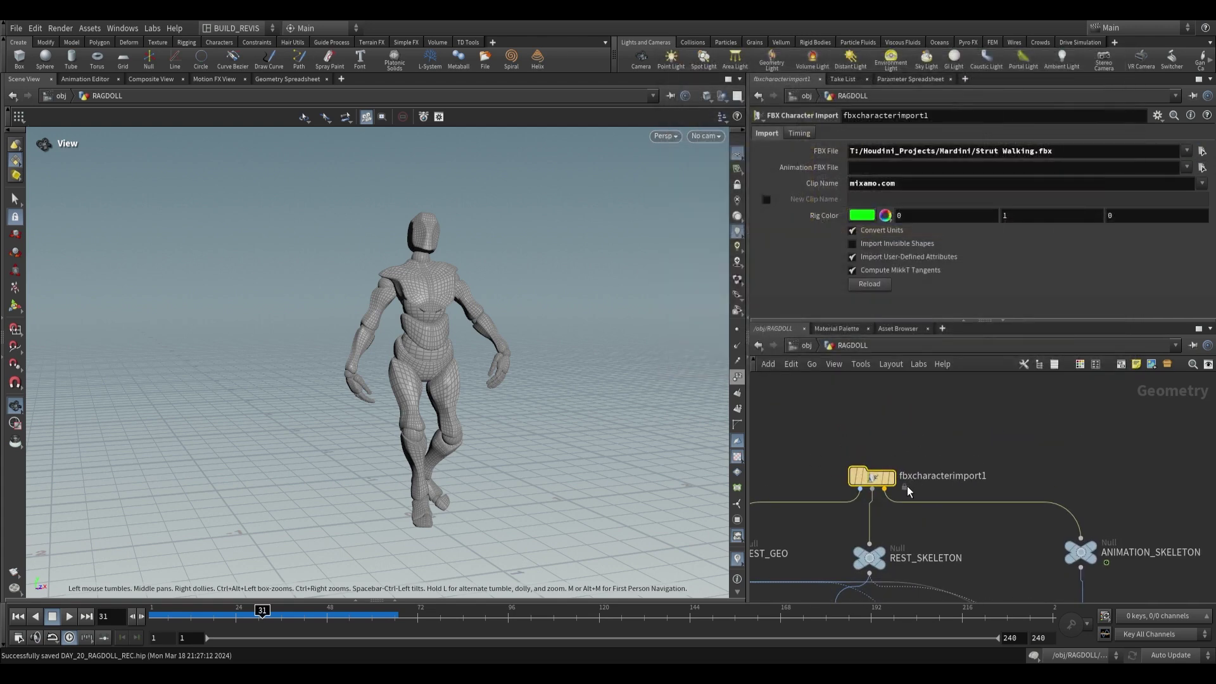
- Bypass the motionclip1 and motionclipevaluate1 nodes below ANIMATION_SKELETON
{"action": "middle_click_drag", "start_coordinate": [906, 491], "coordinate": [890, 342]}
{"action": "scroll", "coordinate": [1044, 450], "scroll_direction": "down", "scroll_amount": 2}
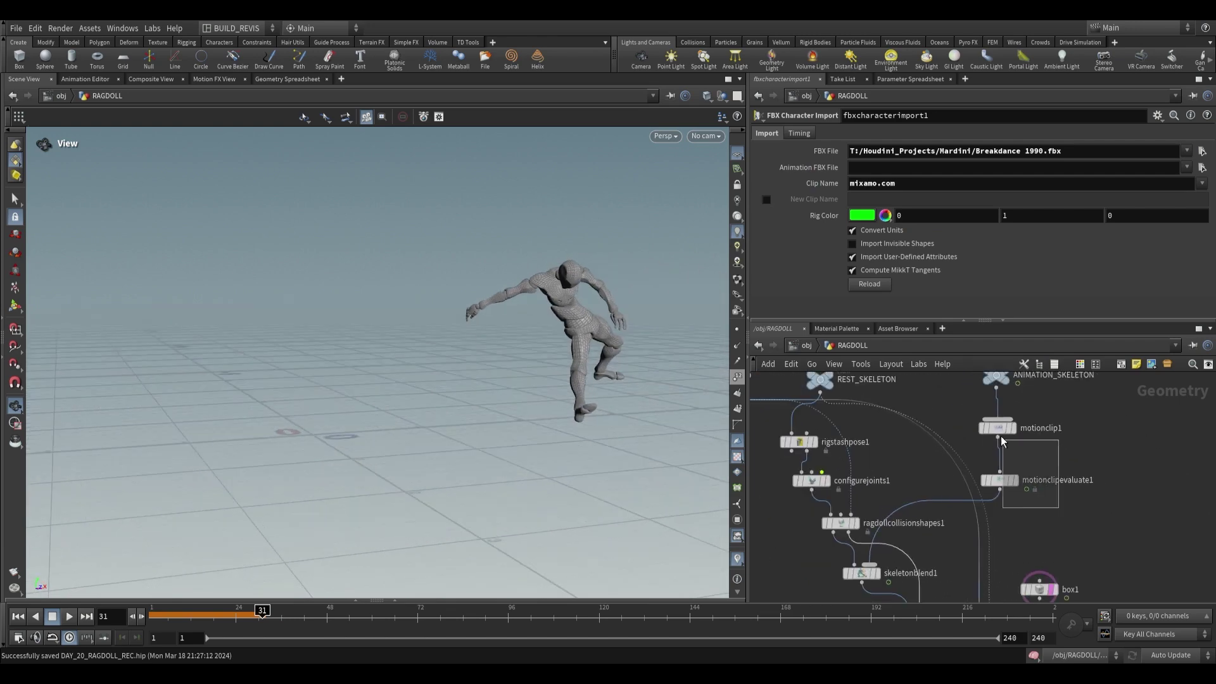
{"action": "left_click_drag", "start_coordinate": [995, 428], "coordinate": [994, 426]}
{"action": "left_click", "coordinate": [1081, 454]}
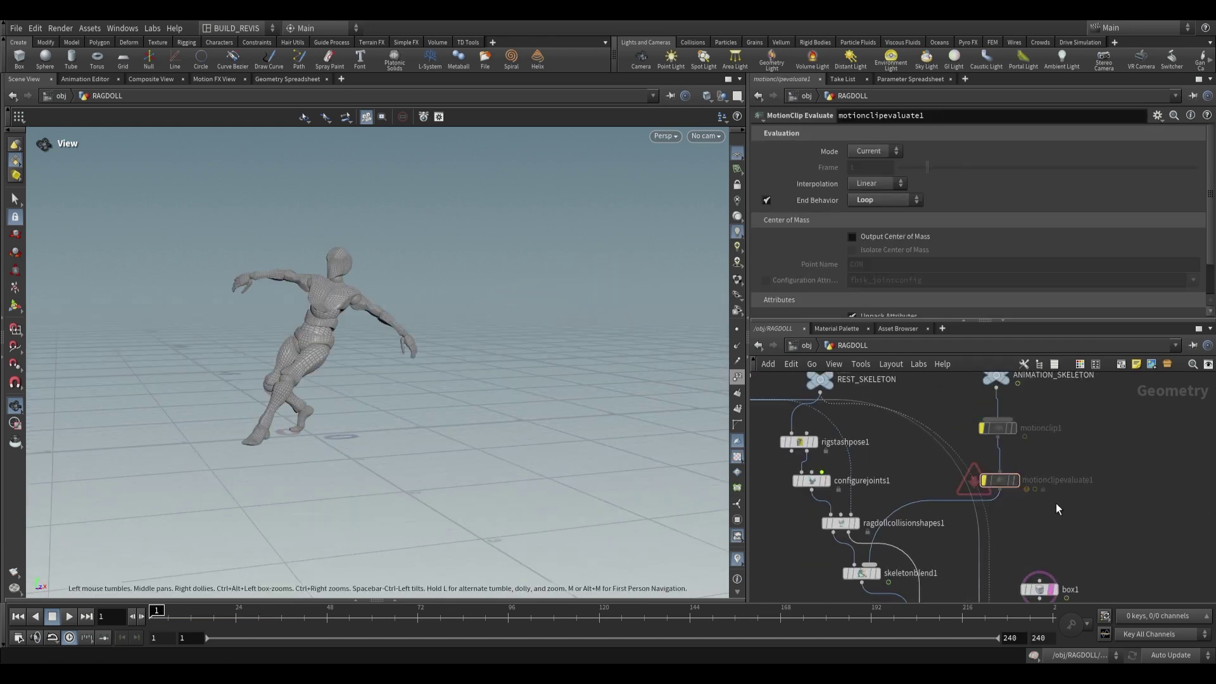
- Display the ragdoll solver's result and delete the box collider node
{"action": "middle_click_drag", "start_coordinate": [1056, 508], "coordinate": [1054, 418]}
{"action": "left_click", "coordinate": [859, 483]}
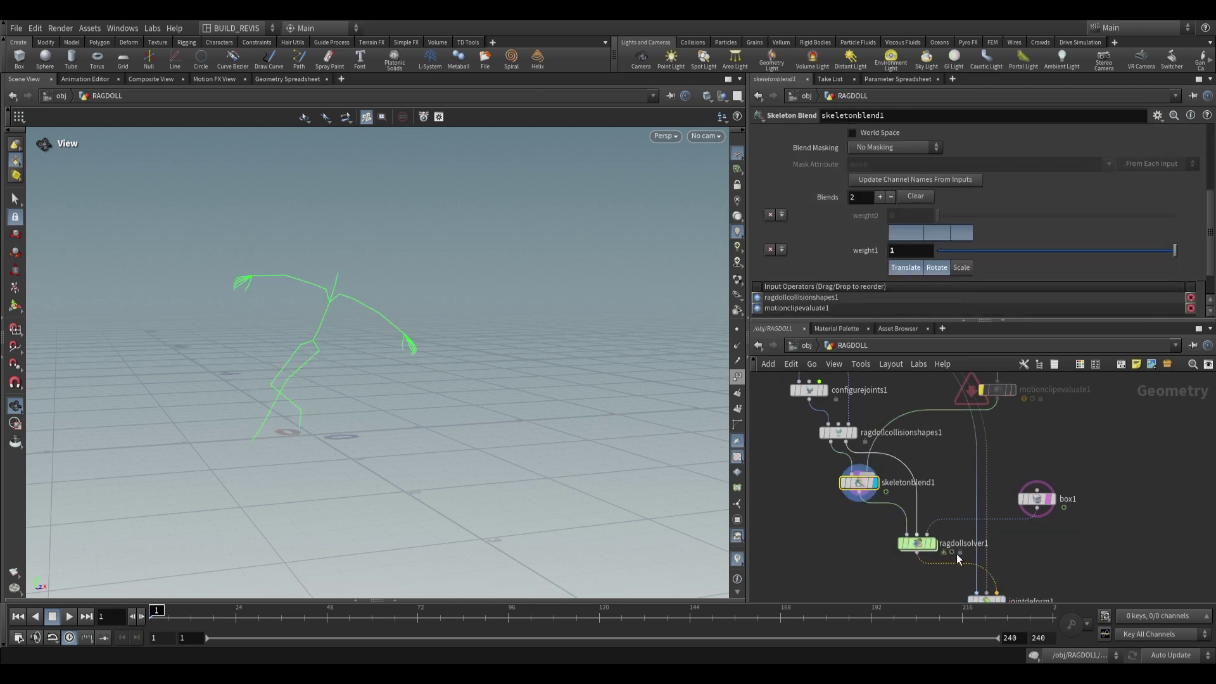
{"action": "left_click", "coordinate": [933, 544]}
{"action": "left_click", "coordinate": [1038, 498]}
{"action": "key", "text": "Delete"}
{"action": "key", "text": "k"}
{"action": "left_click_drag", "start_coordinate": [51, 584], "coordinate": [87, 585]}
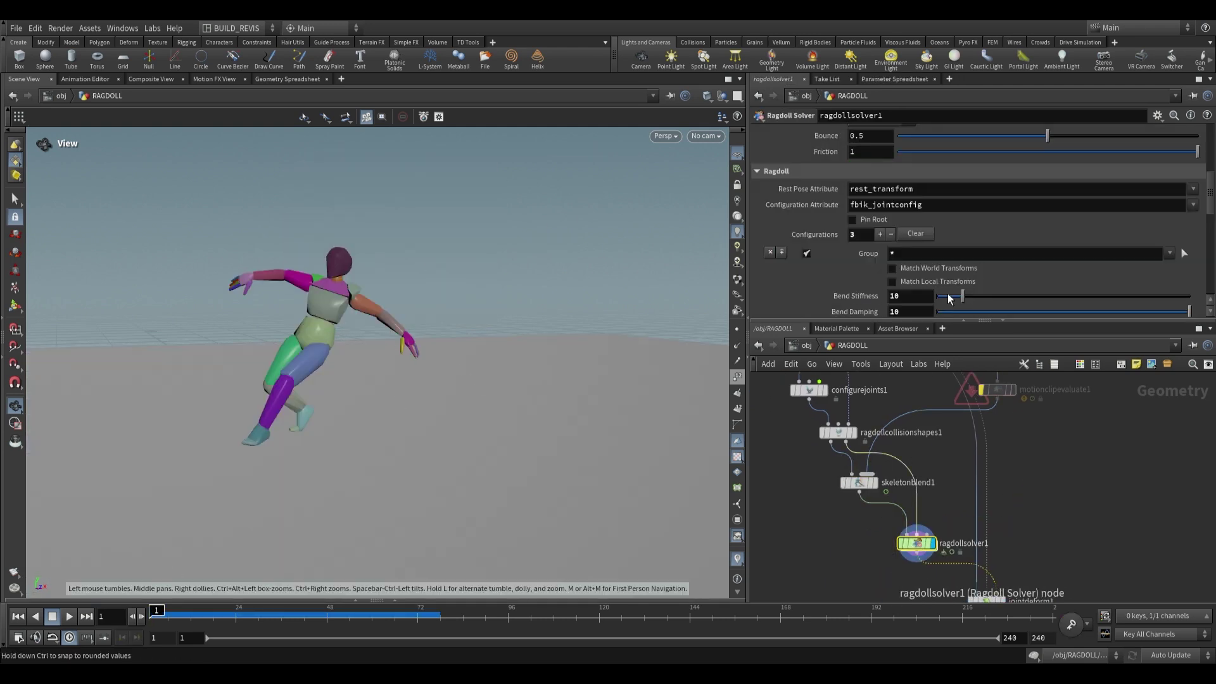
- Set the second configuration's Group to * so that it covers all joints
{"action": "scroll", "coordinate": [836, 275], "scroll_direction": "down", "scroll_amount": 6}
{"action": "scroll", "coordinate": [763, 275], "scroll_direction": "down", "scroll_amount": 1}
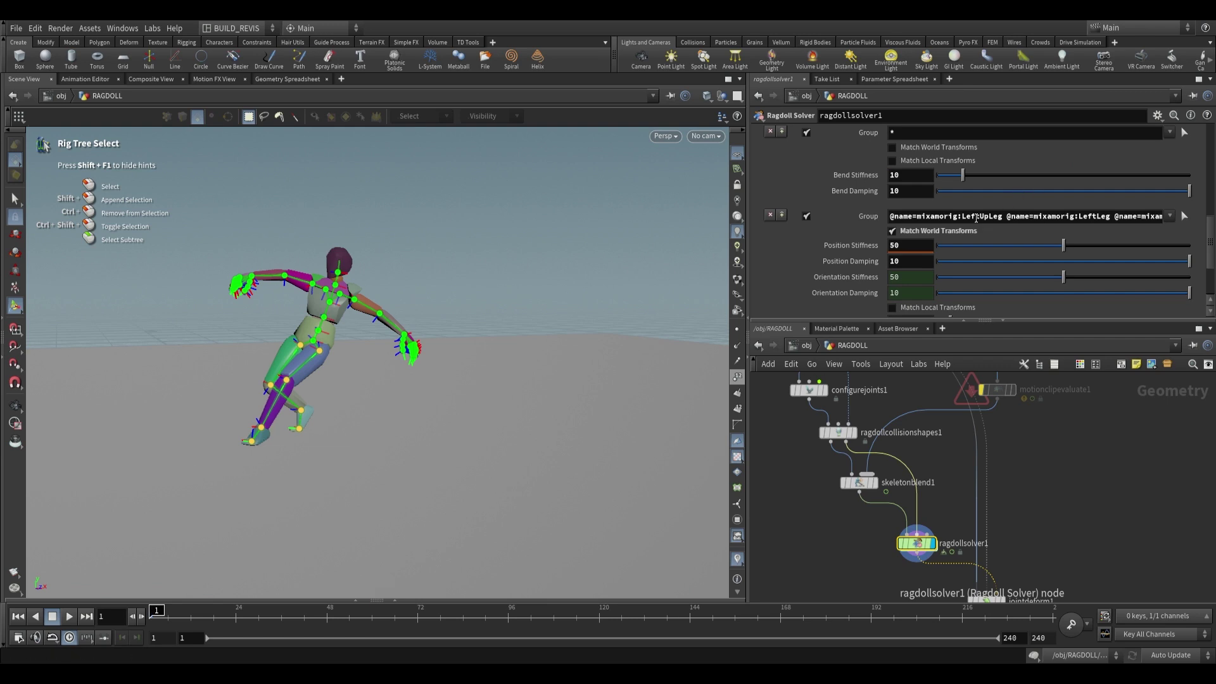
{"action": "left_click", "coordinate": [965, 214]}
{"action": "type", "text": "*"}
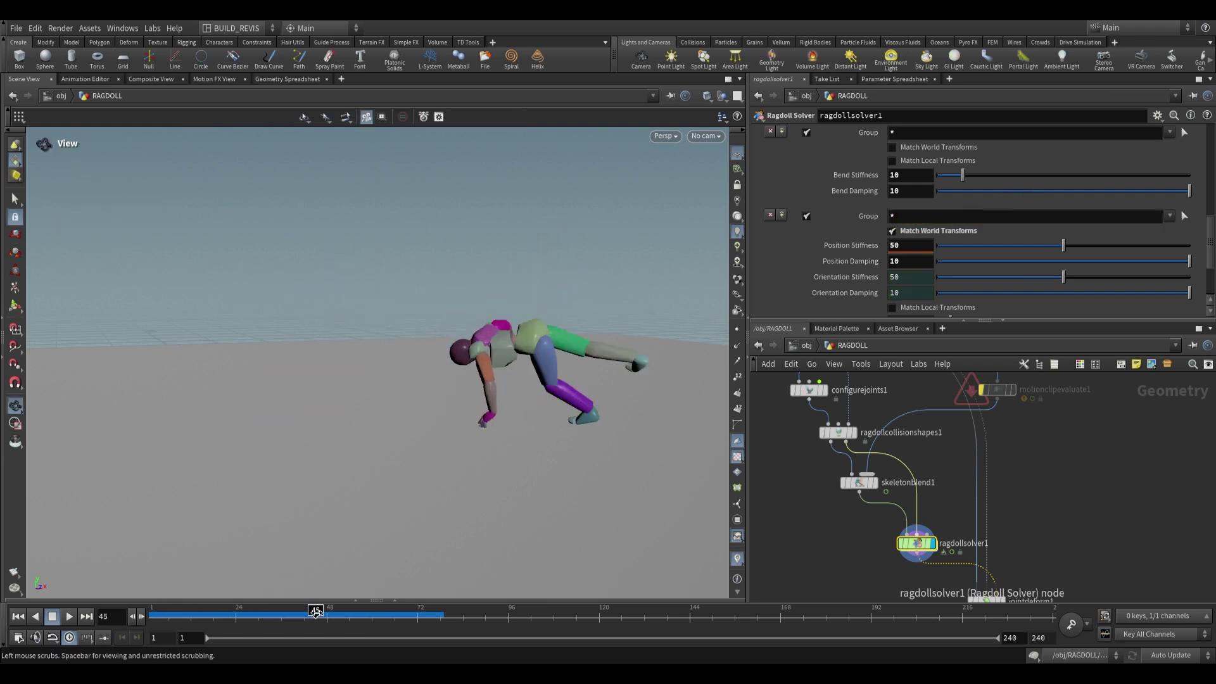
- Keyframe the second configuration's Position Stiffness at 50 on frame 47 and advance a few frames
{"action": "left_click", "coordinate": [847, 250], "text": "alt"}
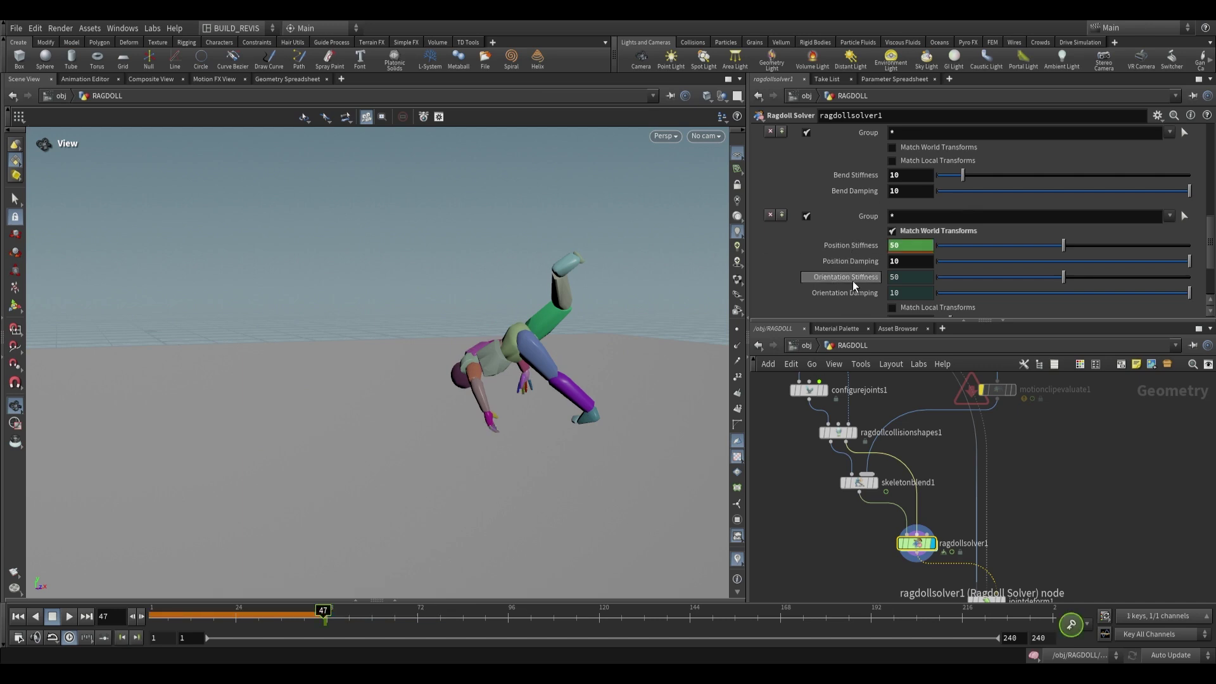
{"action": "key", "text": "Right"}
{"action": "key", "text": "Right"}
{"action": "key", "text": "Right"}
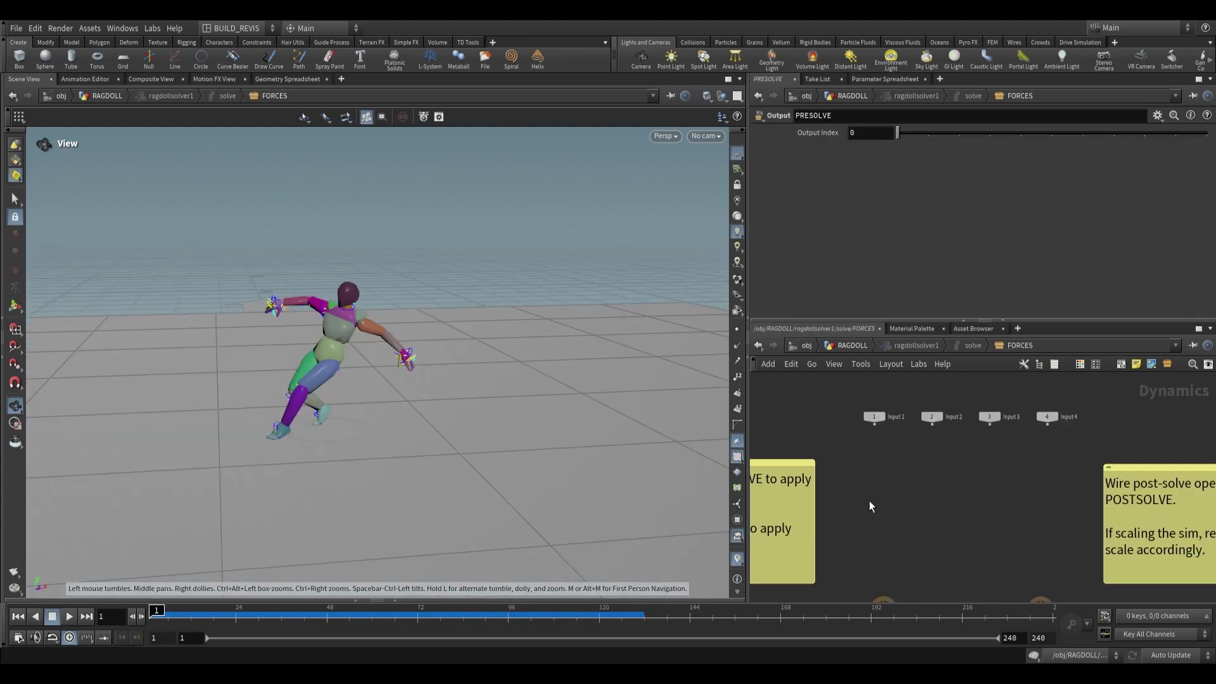
- Examine the notes for PRESOLVE and POSTSOLVE inside the ragdoll solver's FORCES network
{"action": "middle_click_drag", "start_coordinate": [937, 481], "coordinate": [1065, 487]}
{"action": "scroll", "coordinate": [983, 456], "scroll_direction": "down", "scroll_amount": 1}
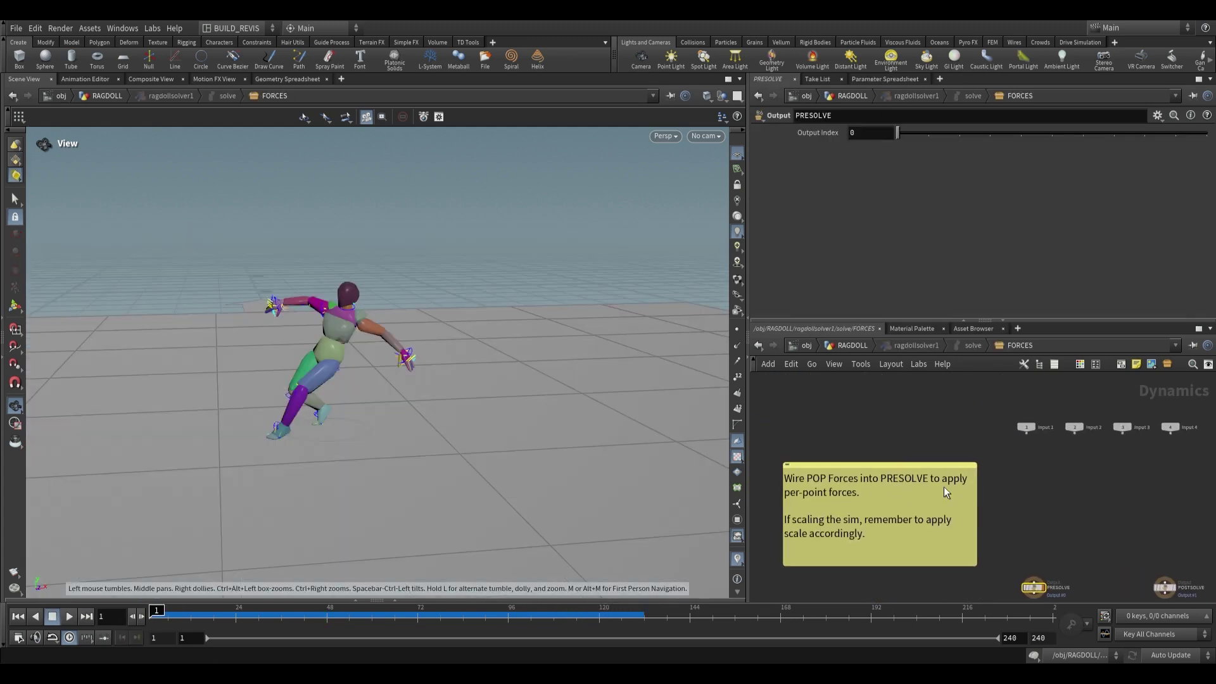
{"action": "middle_click_drag", "start_coordinate": [1137, 507], "coordinate": [920, 478]}
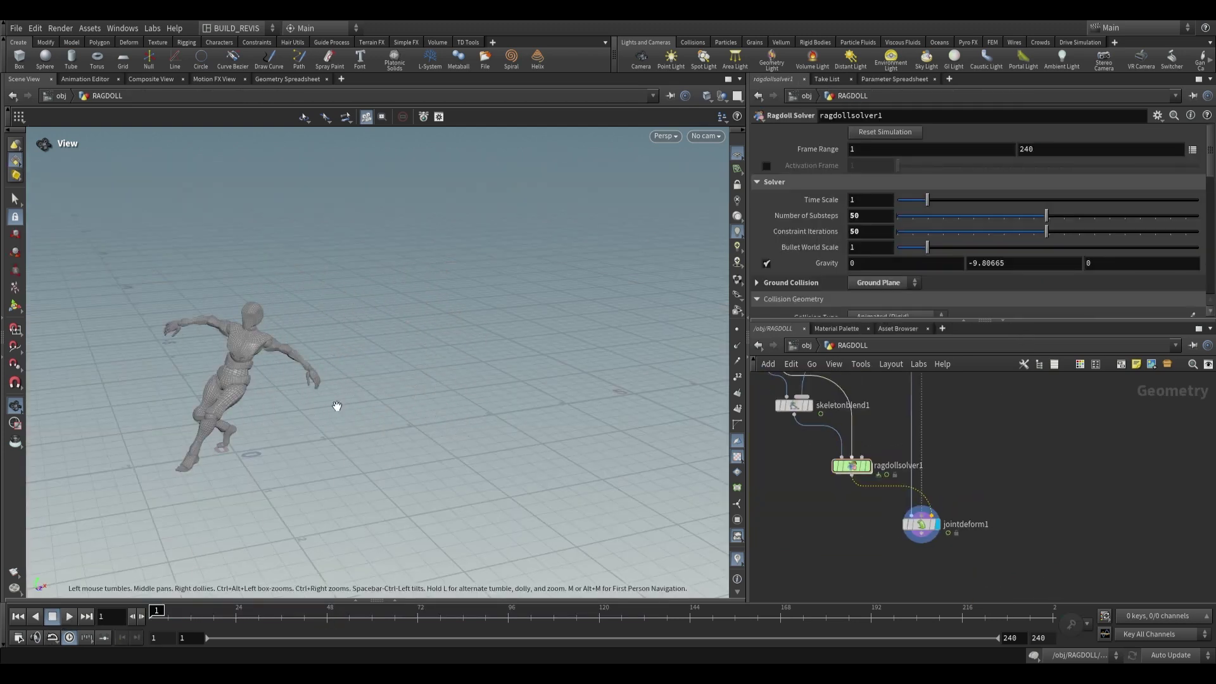
- Review the deformed character and the node network from Joint Deform up to the FBX Character Import
{"action": "left_click_drag", "start_coordinate": [336, 407], "coordinate": [410, 410]}
{"action": "scroll", "coordinate": [1008, 530], "scroll_direction": "down", "scroll_amount": 4}
{"action": "middle_click_drag", "start_coordinate": [999, 499], "coordinate": [969, 567]}
{"action": "scroll", "coordinate": [924, 502], "scroll_direction": "up", "scroll_amount": 3}
{"action": "middle_click_drag", "start_coordinate": [986, 516], "coordinate": [1019, 511]}
{"action": "scroll", "coordinate": [973, 477], "scroll_direction": "down", "scroll_amount": 3}
{"action": "mouse_move", "coordinate": [925, 452]}
{"action": "middle_mouse_down"}
{"action": "mouse_move", "coordinate": [936, 461]}
{"action": "mouse_move", "coordinate": [925, 463]}
{"action": "mouse_move", "coordinate": [923, 392]}
{"action": "mouse_move", "coordinate": [914, 435]}
{"action": "middle_mouse_up"}
{"action": "middle_click_drag", "start_coordinate": [867, 381], "coordinate": [869, 444]}
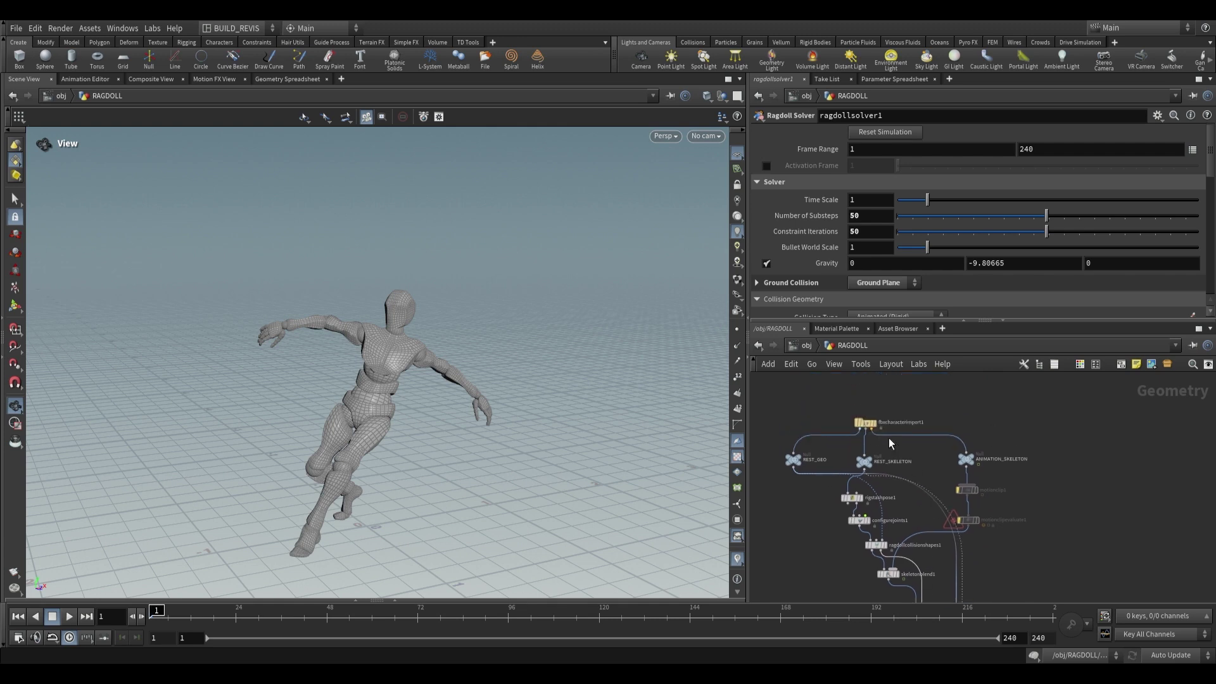
{"action": "scroll", "coordinate": [916, 444], "scroll_direction": "up", "scroll_amount": 3}
{"action": "middle_click_drag", "start_coordinate": [926, 401], "coordinate": [940, 426]}
{"action": "key", "text": "Tab"}
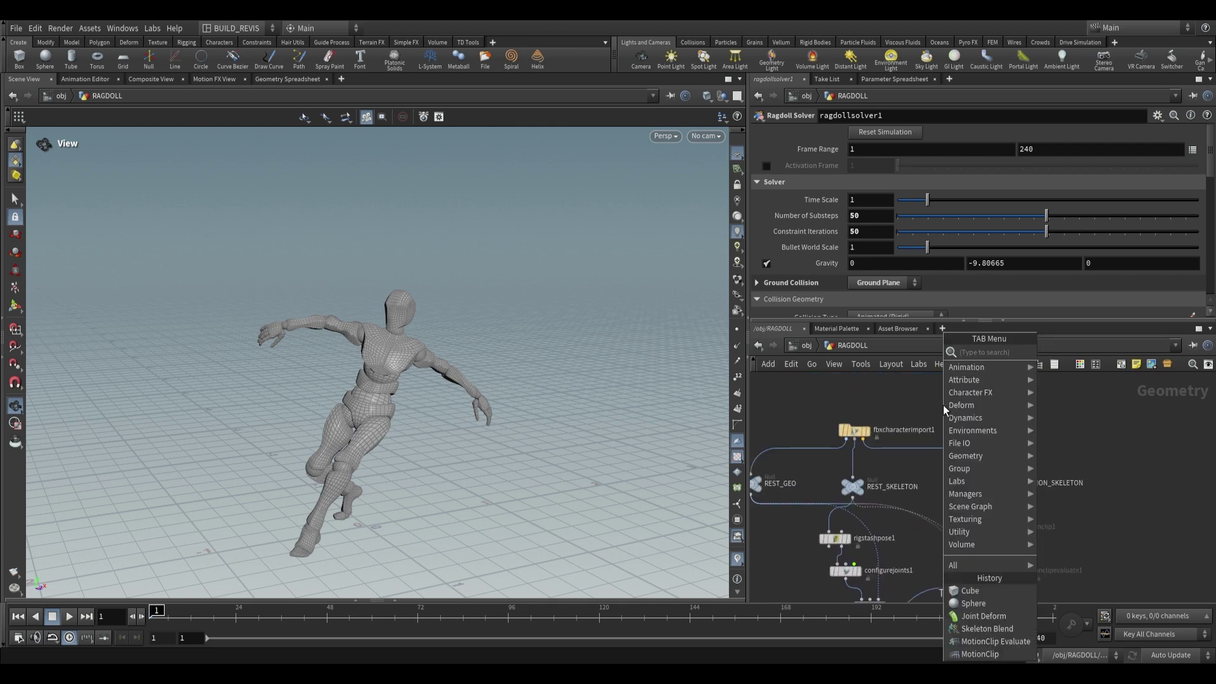
{"action": "key", "text": "Escape"}
{"action": "middle_click_drag", "start_coordinate": [909, 487], "coordinate": [915, 440]}
{"action": "scroll", "coordinate": [900, 477], "scroll_direction": "up", "scroll_amount": 2}
- Examine the joint limits in configurejoints1 and the FBX Character Import settings
{"action": "left_click", "coordinate": [834, 528]}
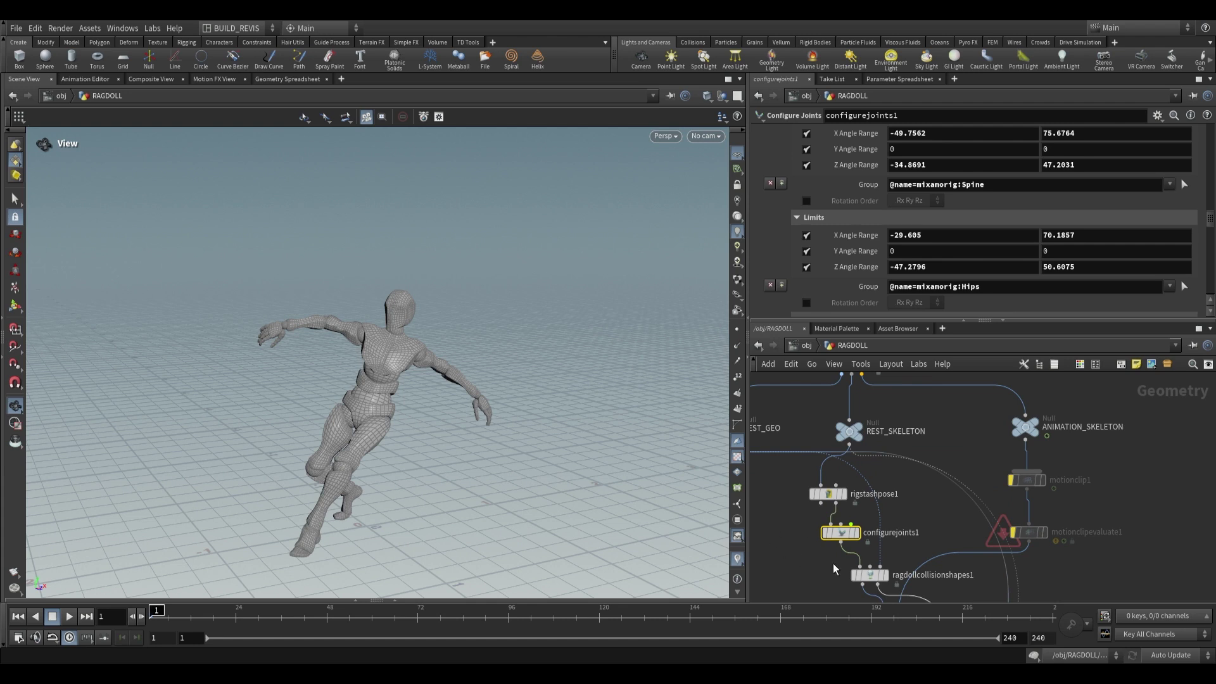
{"action": "middle_click_drag", "start_coordinate": [892, 430], "coordinate": [953, 499]}
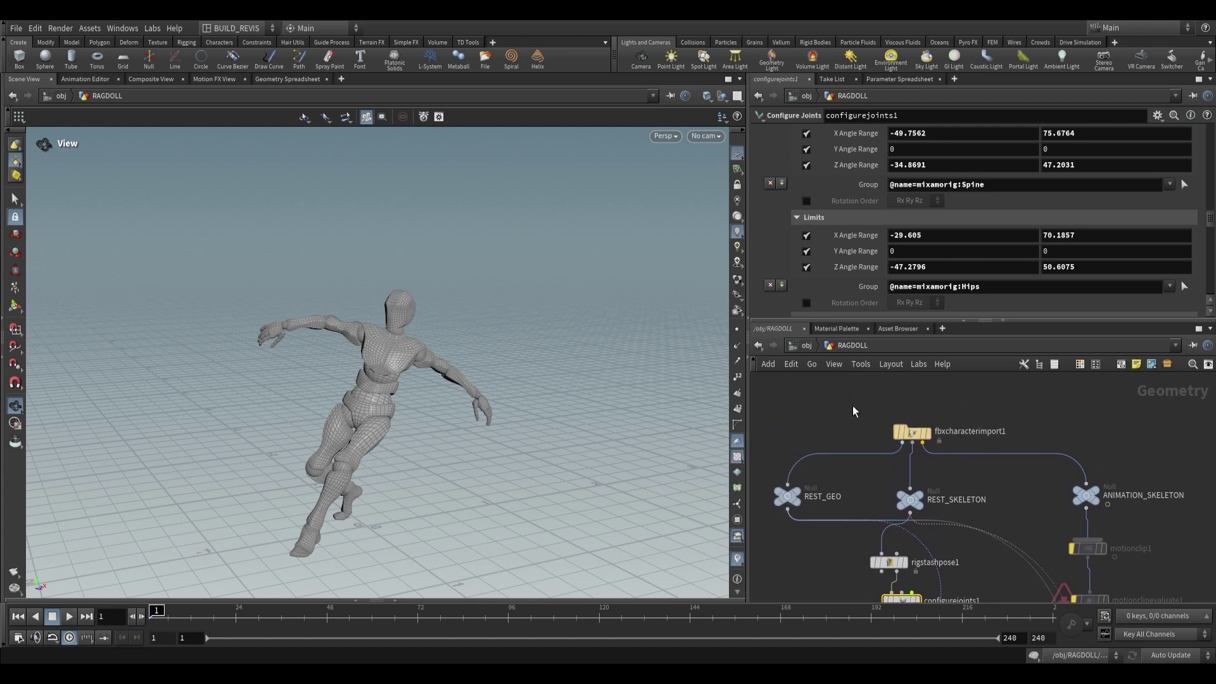
{"action": "left_click", "coordinate": [912, 432]}
{"action": "scroll", "coordinate": [1008, 464], "scroll_direction": "down", "scroll_amount": 2}
{"action": "middle_click_drag", "start_coordinate": [1008, 464], "coordinate": [946, 431]}
{"action": "middle_click_drag", "start_coordinate": [1058, 492], "coordinate": [1016, 472]}
{"action": "mouse_move", "coordinate": [1037, 518]}
{"action": "middle_mouse_down"}
{"action": "mouse_move", "coordinate": [1023, 475]}
{"action": "mouse_move", "coordinate": [1031, 442]}
{"action": "mouse_move", "coordinate": [1006, 500]}
{"action": "mouse_move", "coordinate": [1026, 526]}
{"action": "middle_mouse_up"}
{"action": "scroll", "coordinate": [956, 530], "scroll_direction": "down", "scroll_amount": 1}
{"action": "scroll", "coordinate": [956, 530], "scroll_direction": "up", "scroll_amount": 1}
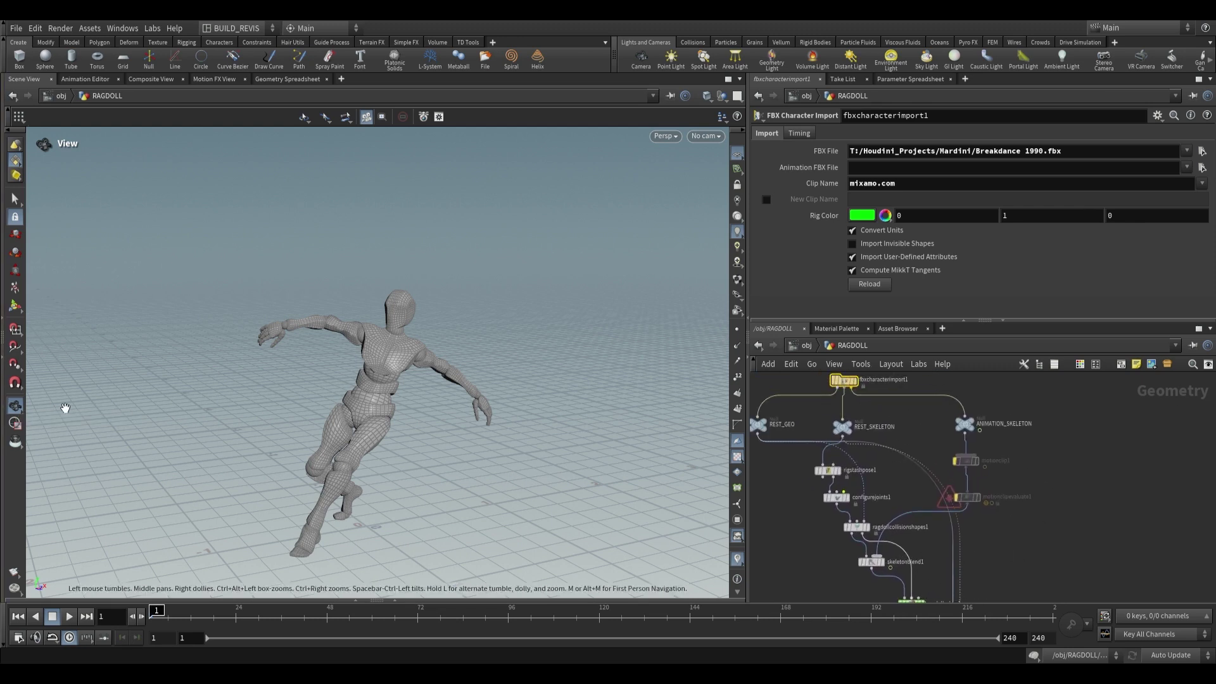